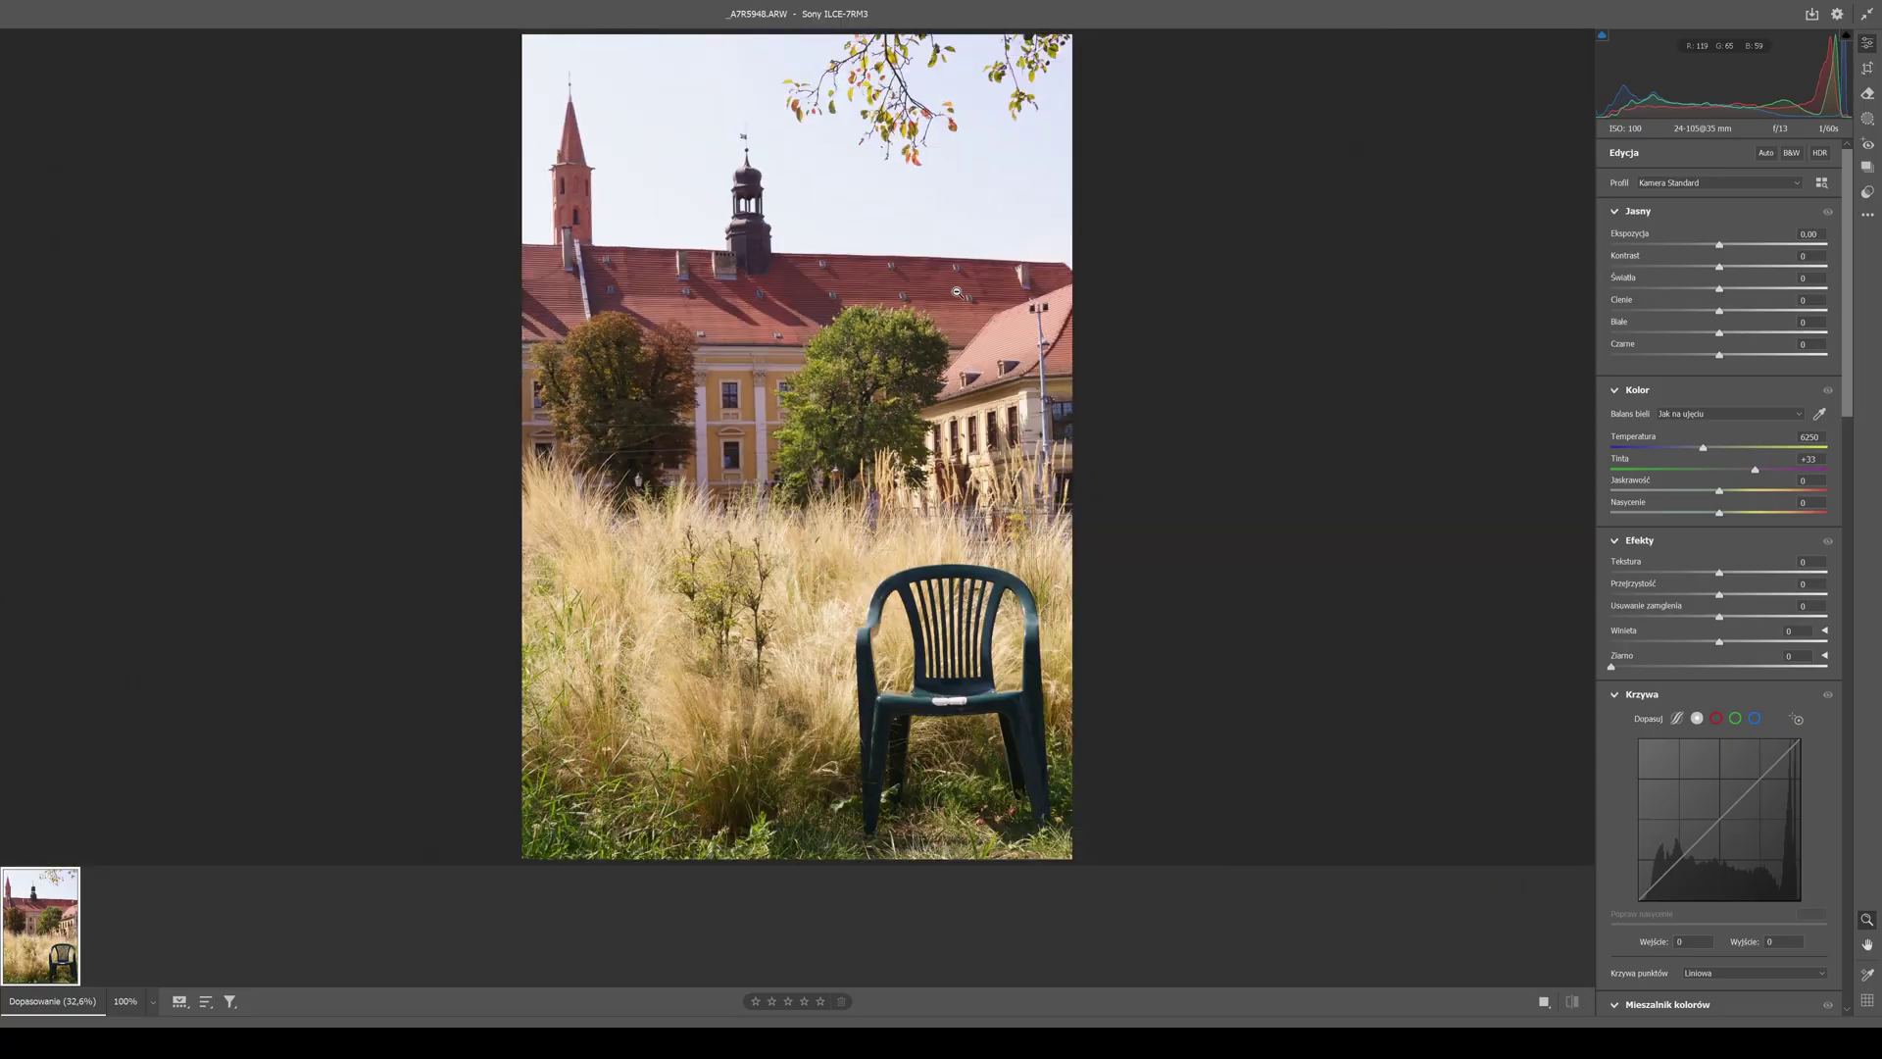
Step: Toggle the chair photo to 100% zoom to check its detail
{"action": "left_click", "coordinate": [955, 291]}
Step: Apply the Camera Matching Neutral profile (Kamera Neutralnie) from the profile browser, then return to Edit
{"action": "left_click", "coordinate": [878, 340]}
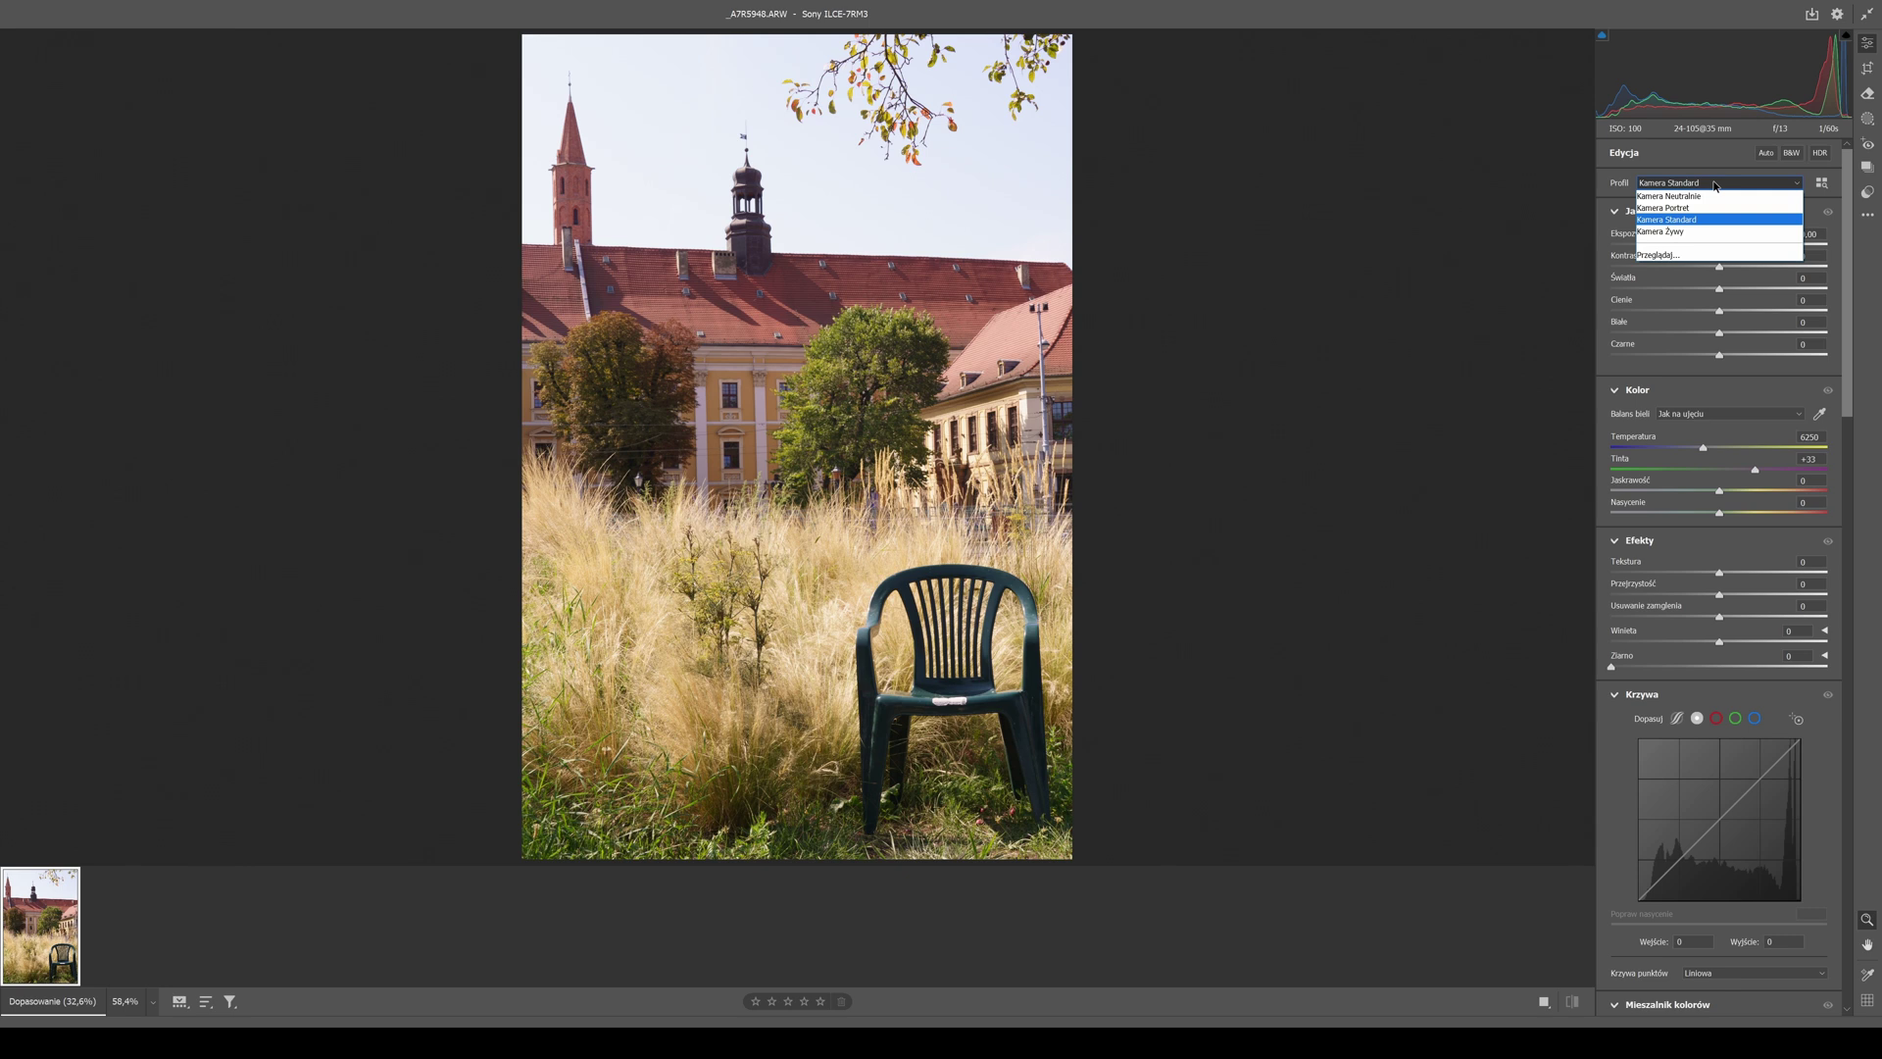
{"action": "left_click", "coordinate": [1695, 254]}
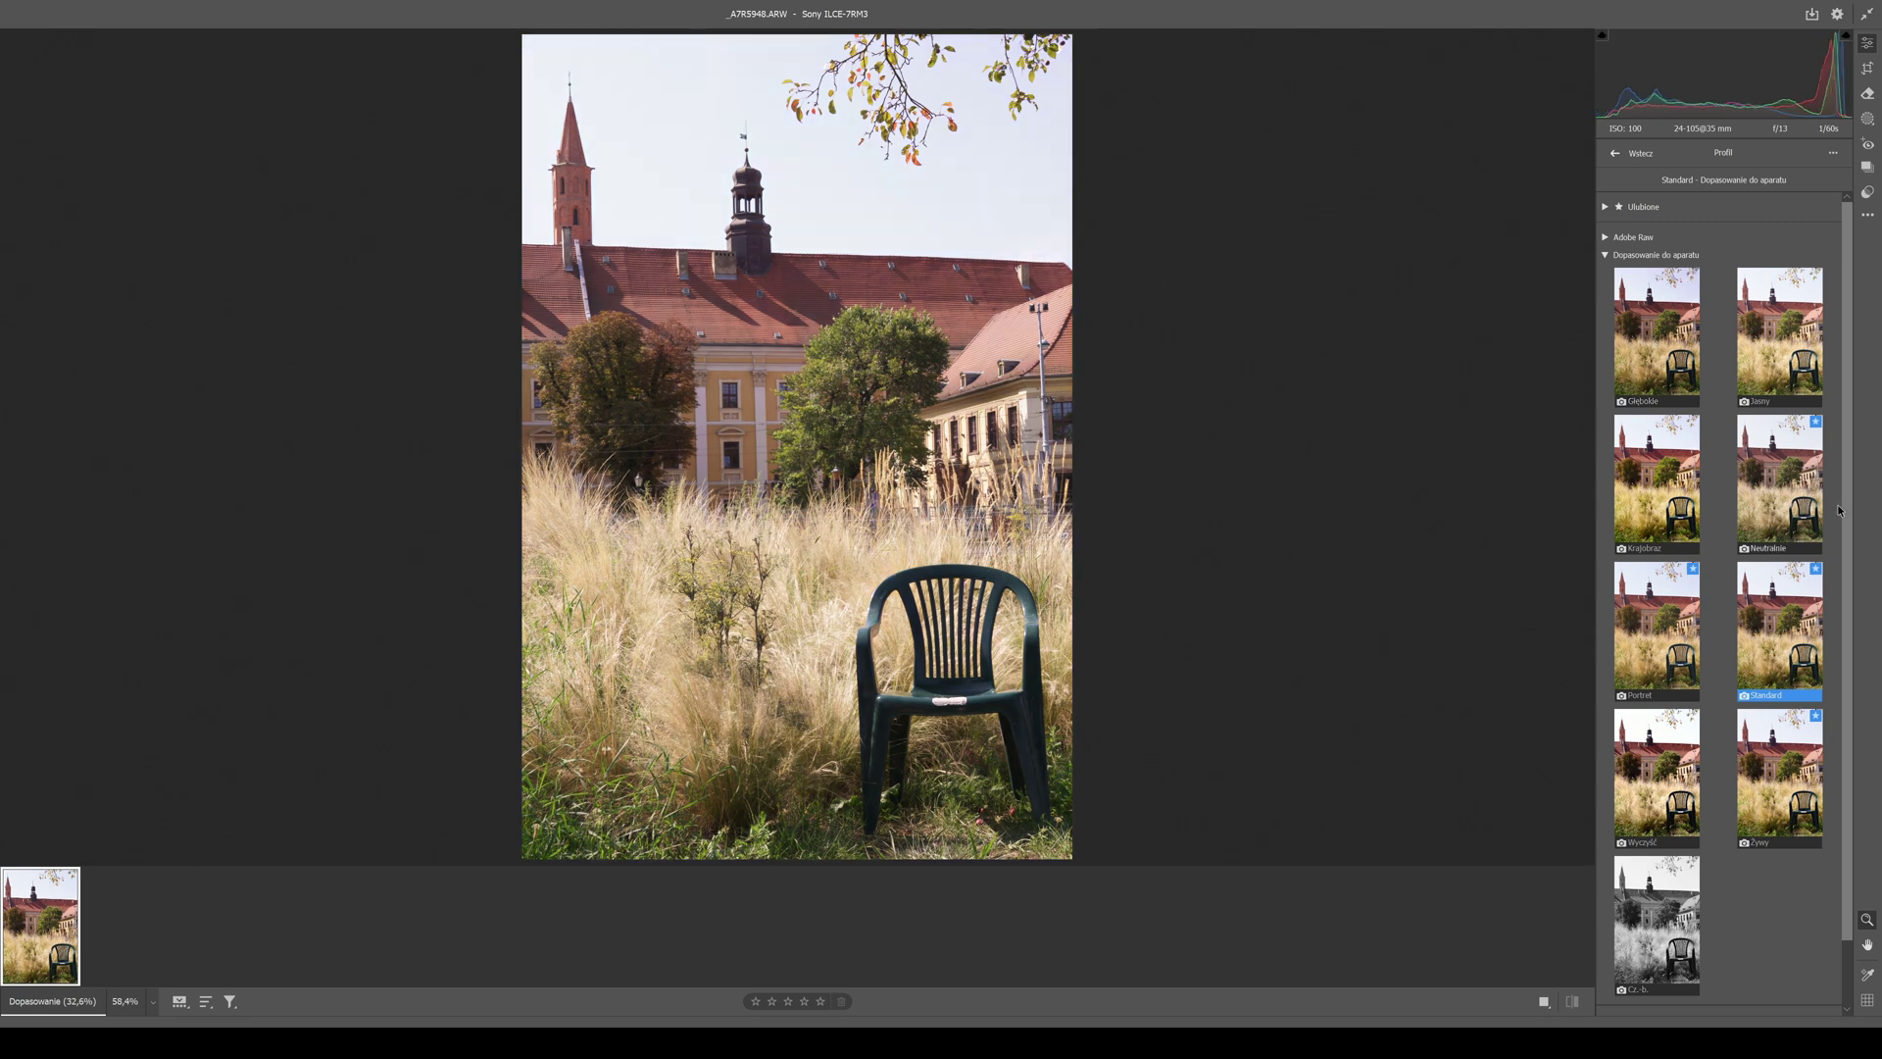
{"action": "left_click", "coordinate": [1779, 480]}
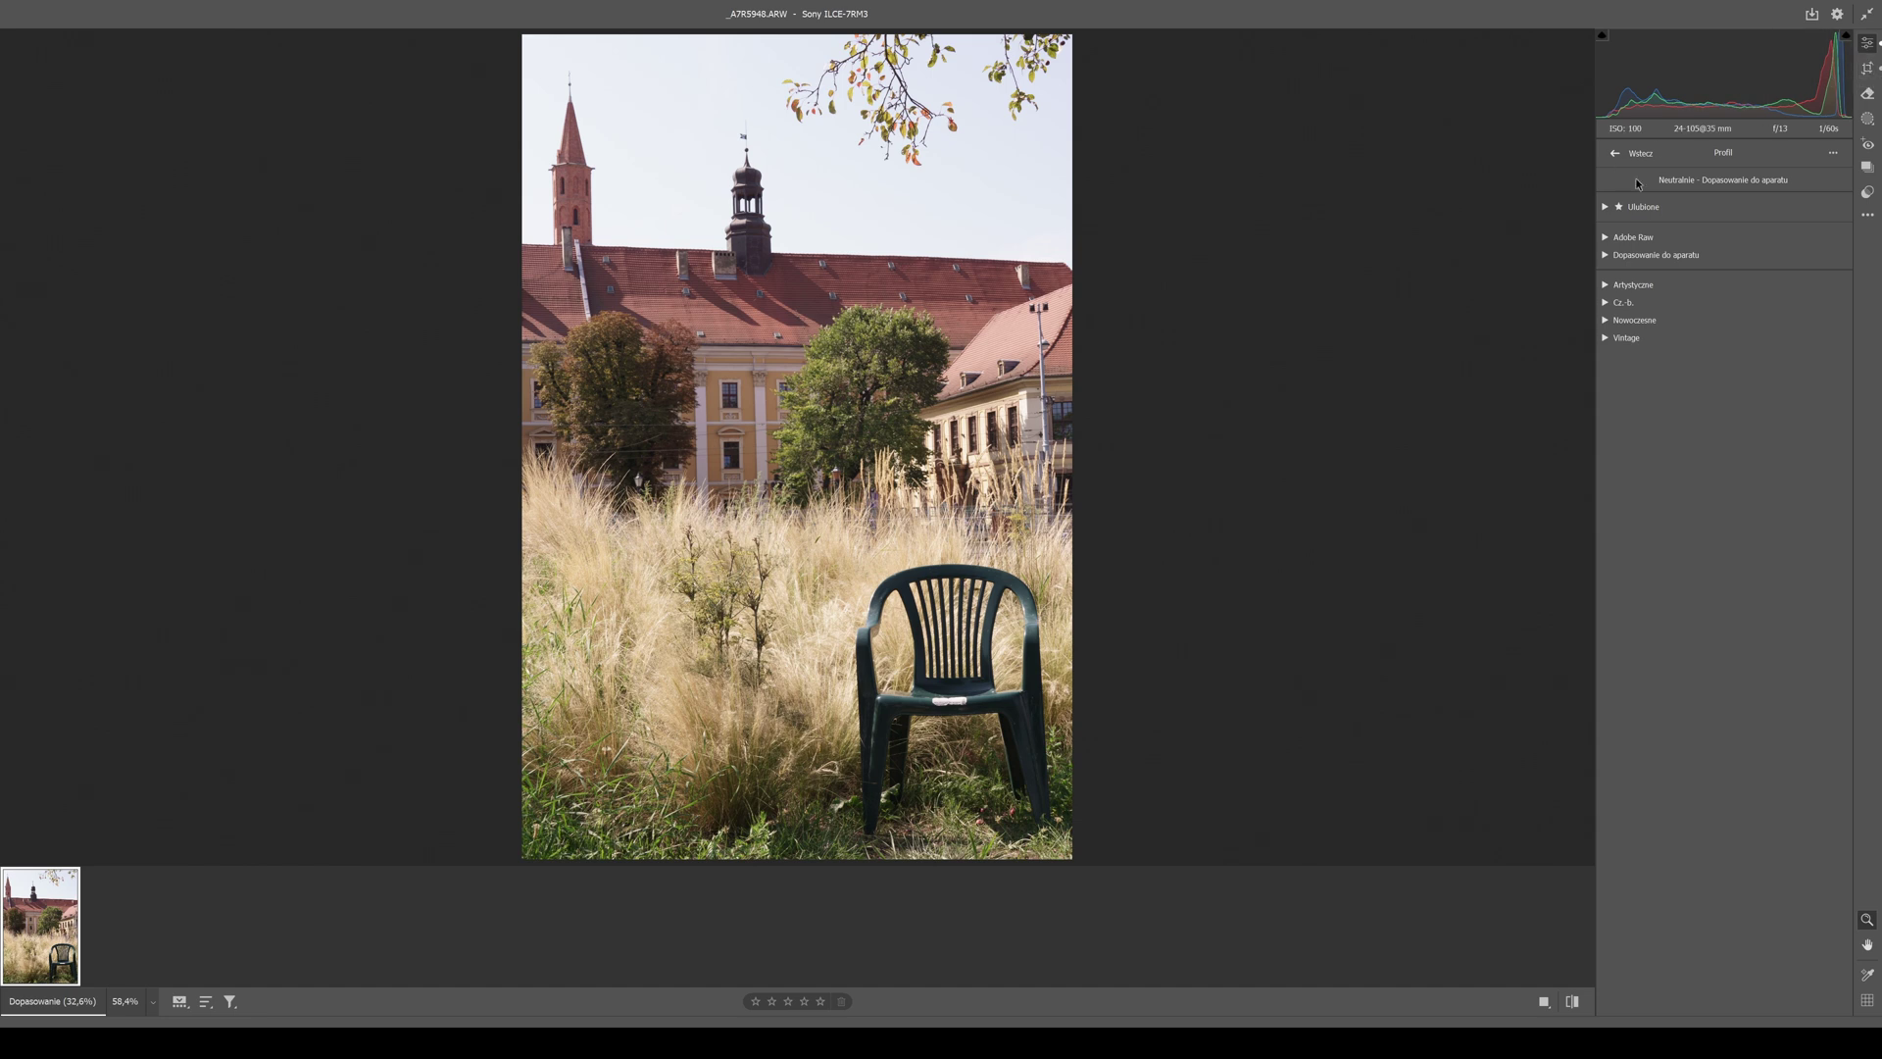
{"action": "left_click", "coordinate": [1614, 153]}
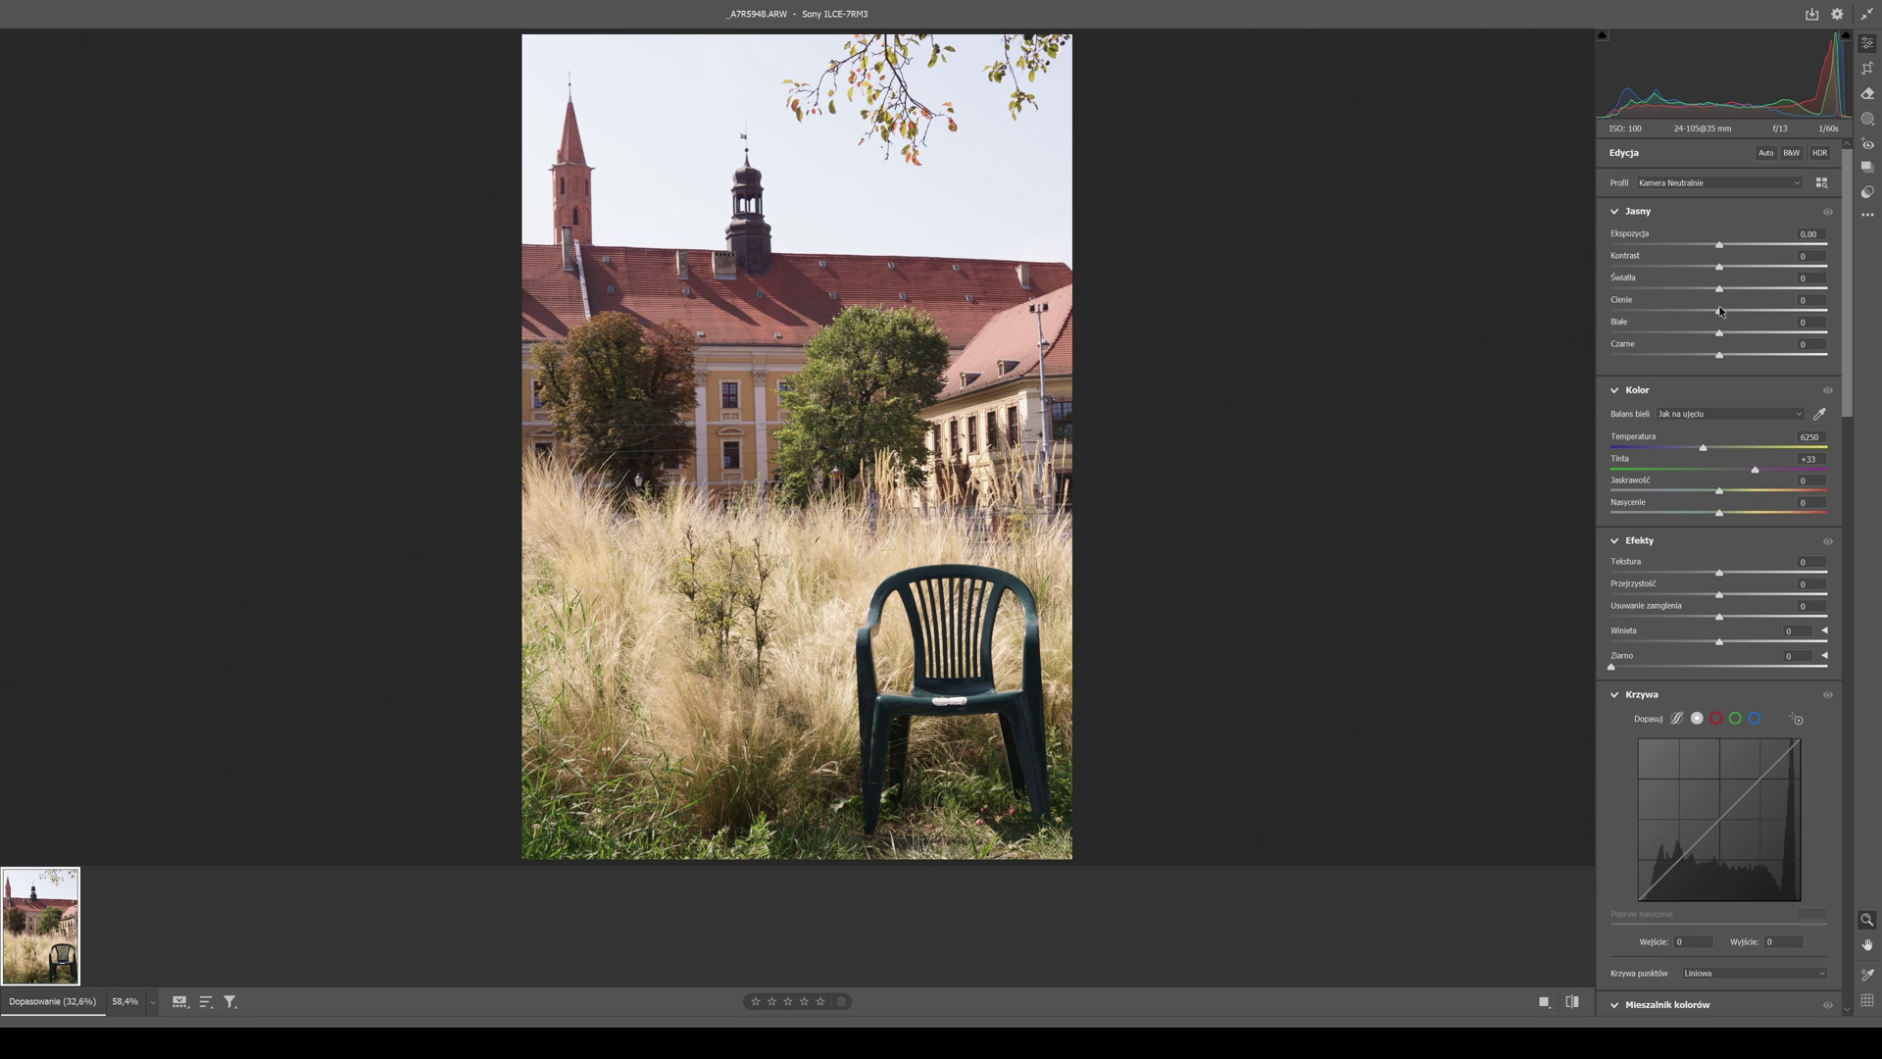
Step: Set Shadows +57, Highlights -100, Blacks +88 and Exposure about -1.05
{"action": "left_click_drag", "start_coordinate": [1719, 311], "coordinate": [1781, 306]}
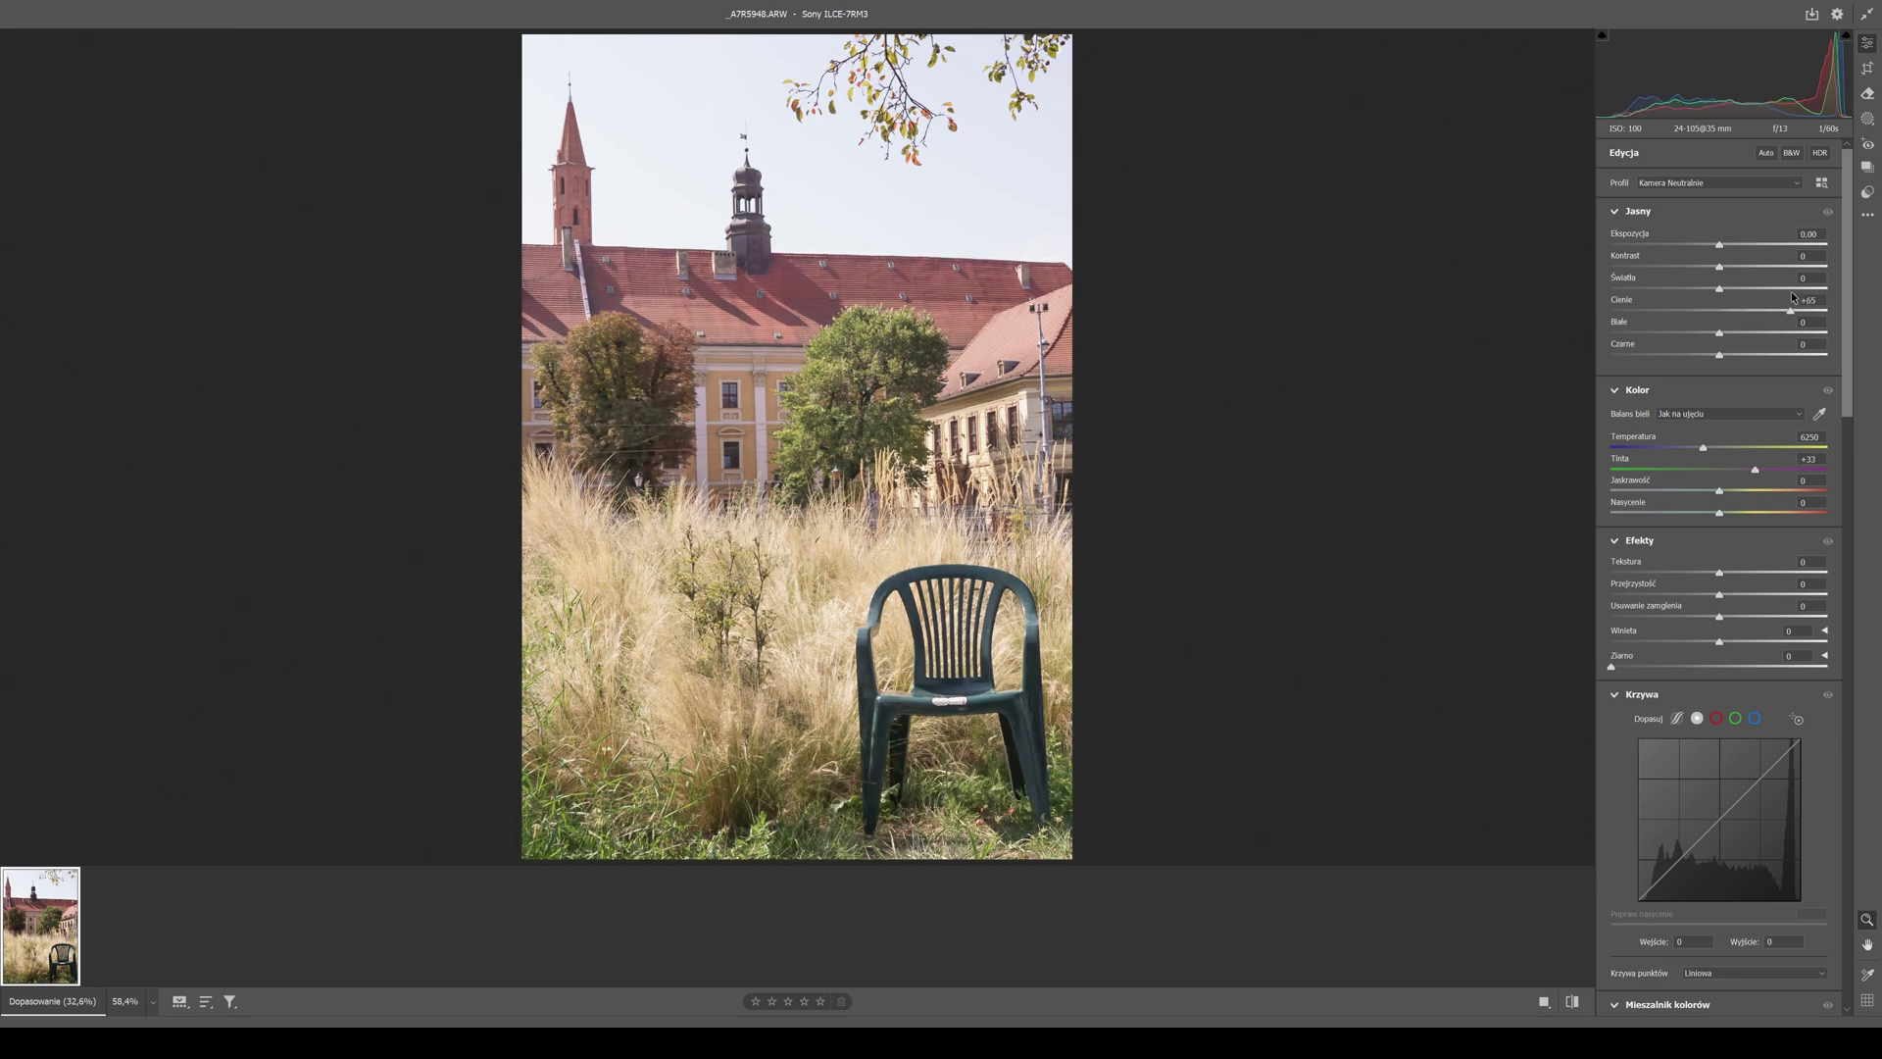
{"action": "mouse_move", "coordinate": [1719, 288]}
{"action": "left_mouse_down"}
{"action": "mouse_move", "coordinate": [1611, 289]}
{"action": "mouse_move", "coordinate": [1675, 288]}
{"action": "left_mouse_up"}
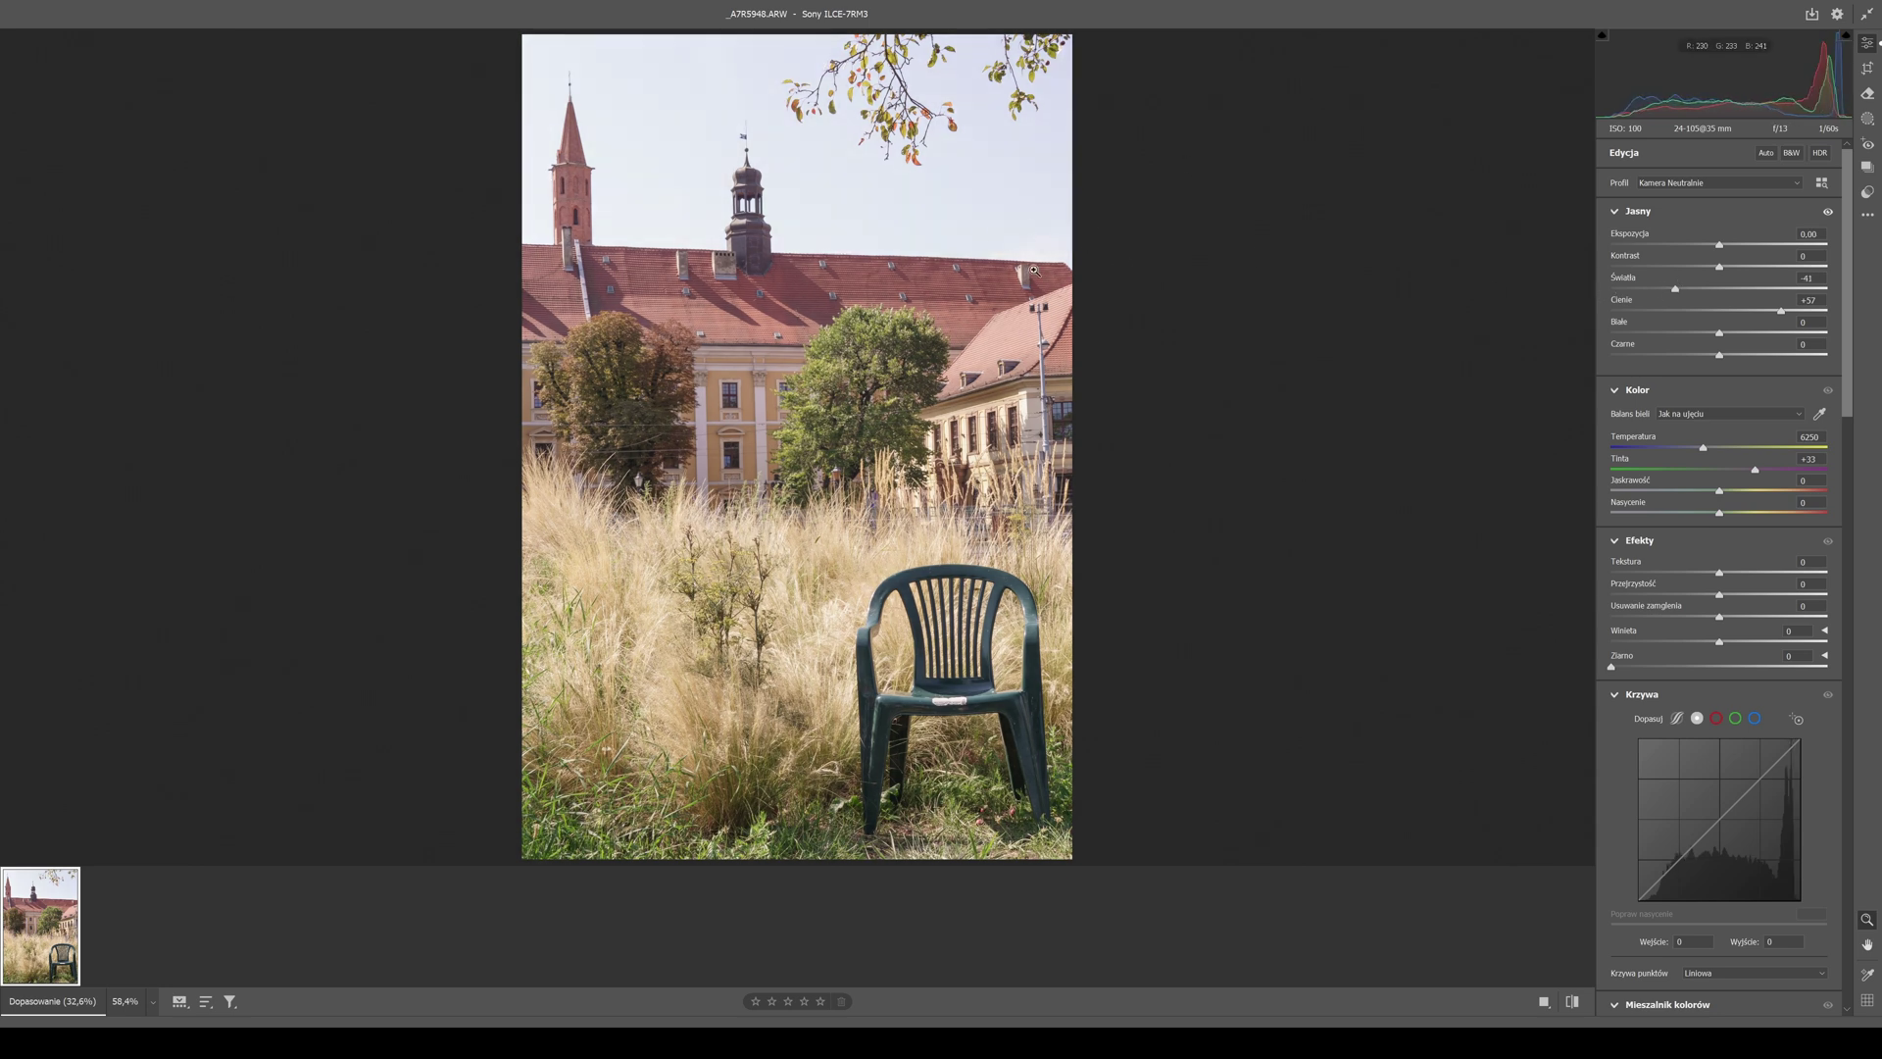
{"action": "left_click_drag", "start_coordinate": [1672, 289], "coordinate": [1084, 235]}
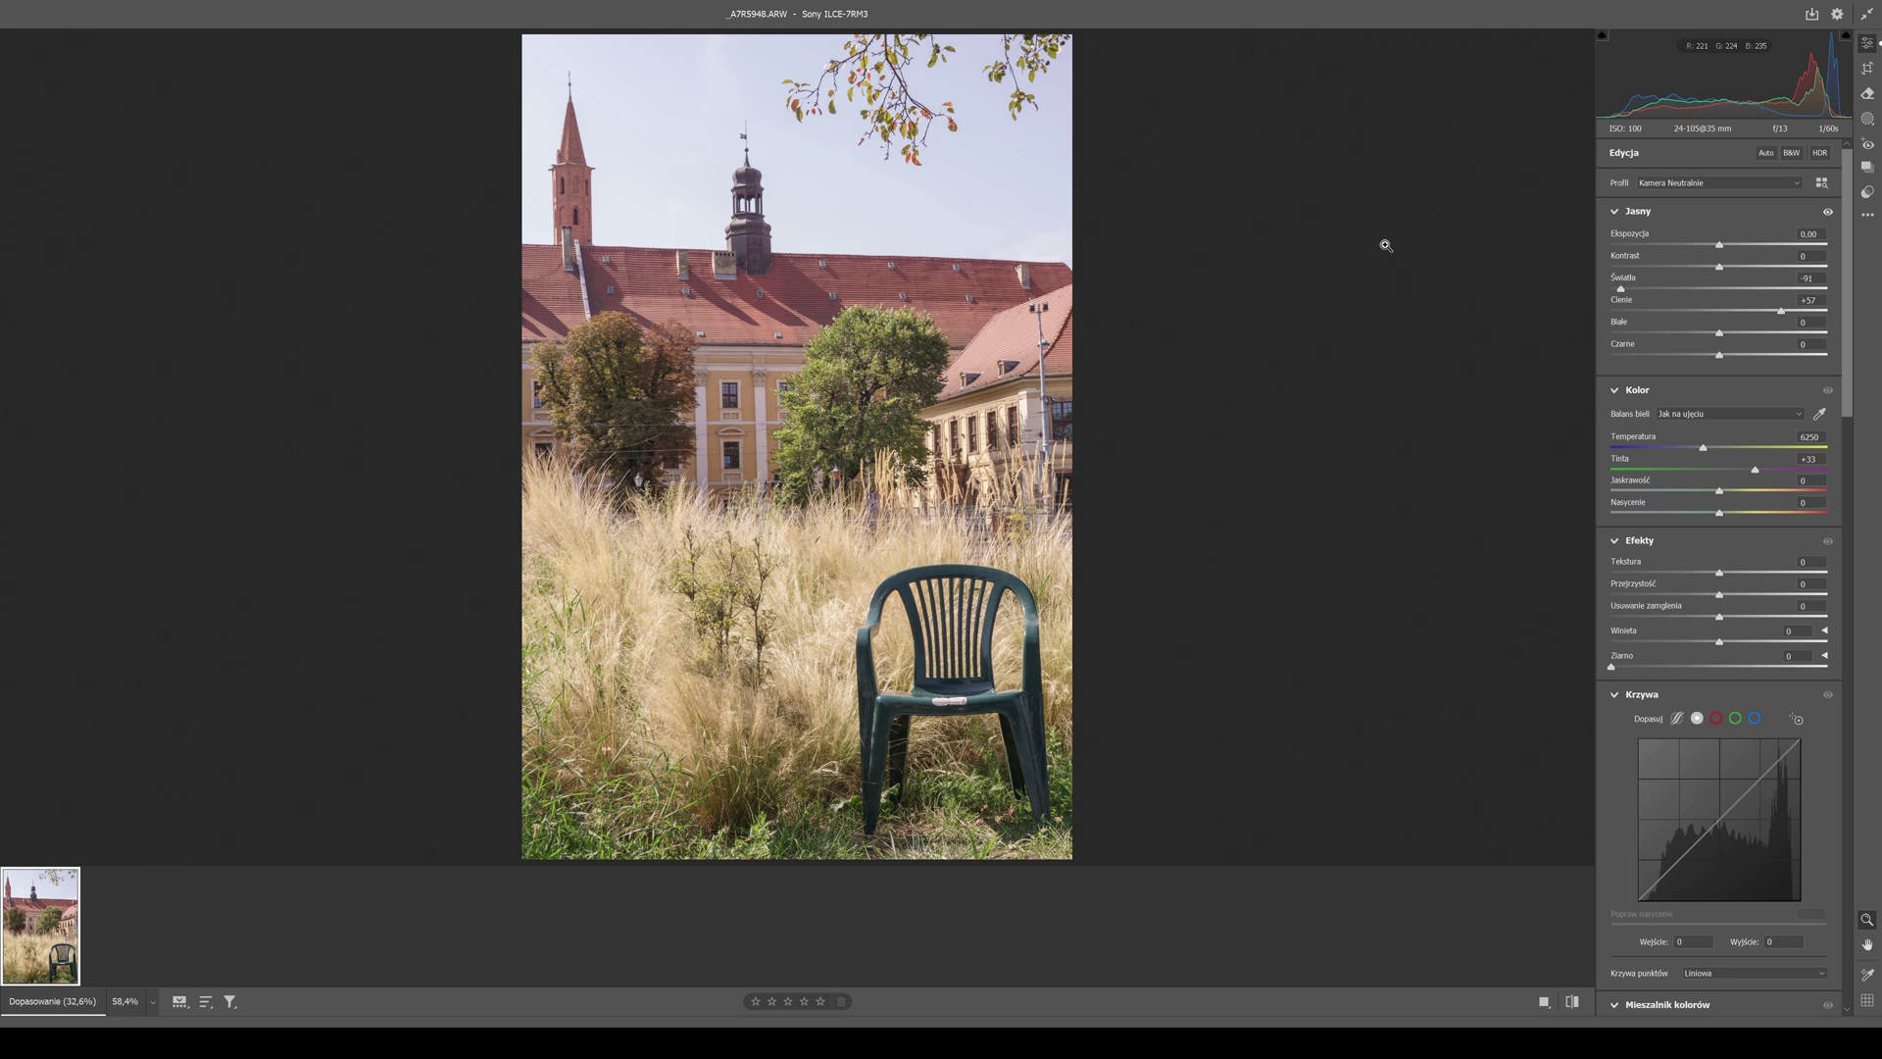
{"action": "left_click_drag", "start_coordinate": [1719, 245], "coordinate": [1701, 245]}
{"action": "left_click_drag", "start_coordinate": [1719, 355], "coordinate": [1816, 350]}
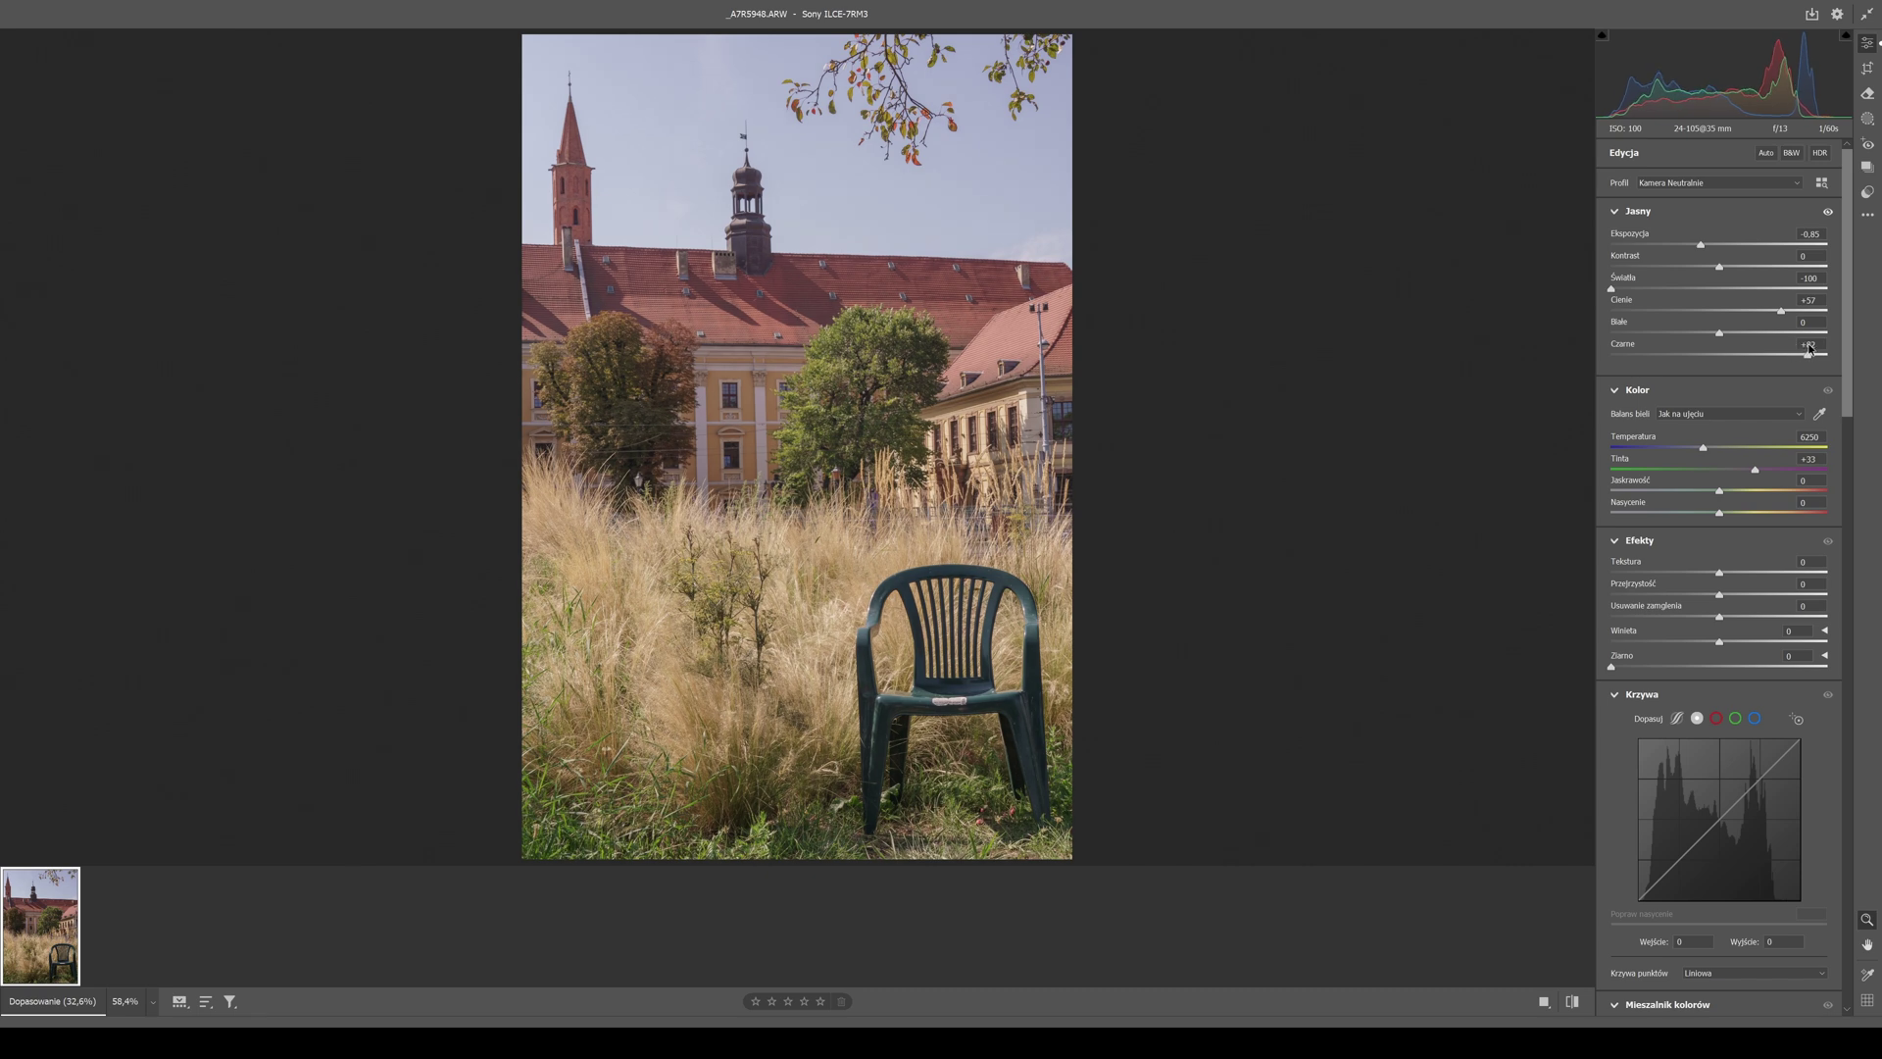
{"action": "left_click_drag", "start_coordinate": [1700, 245], "coordinate": [1696, 246]}
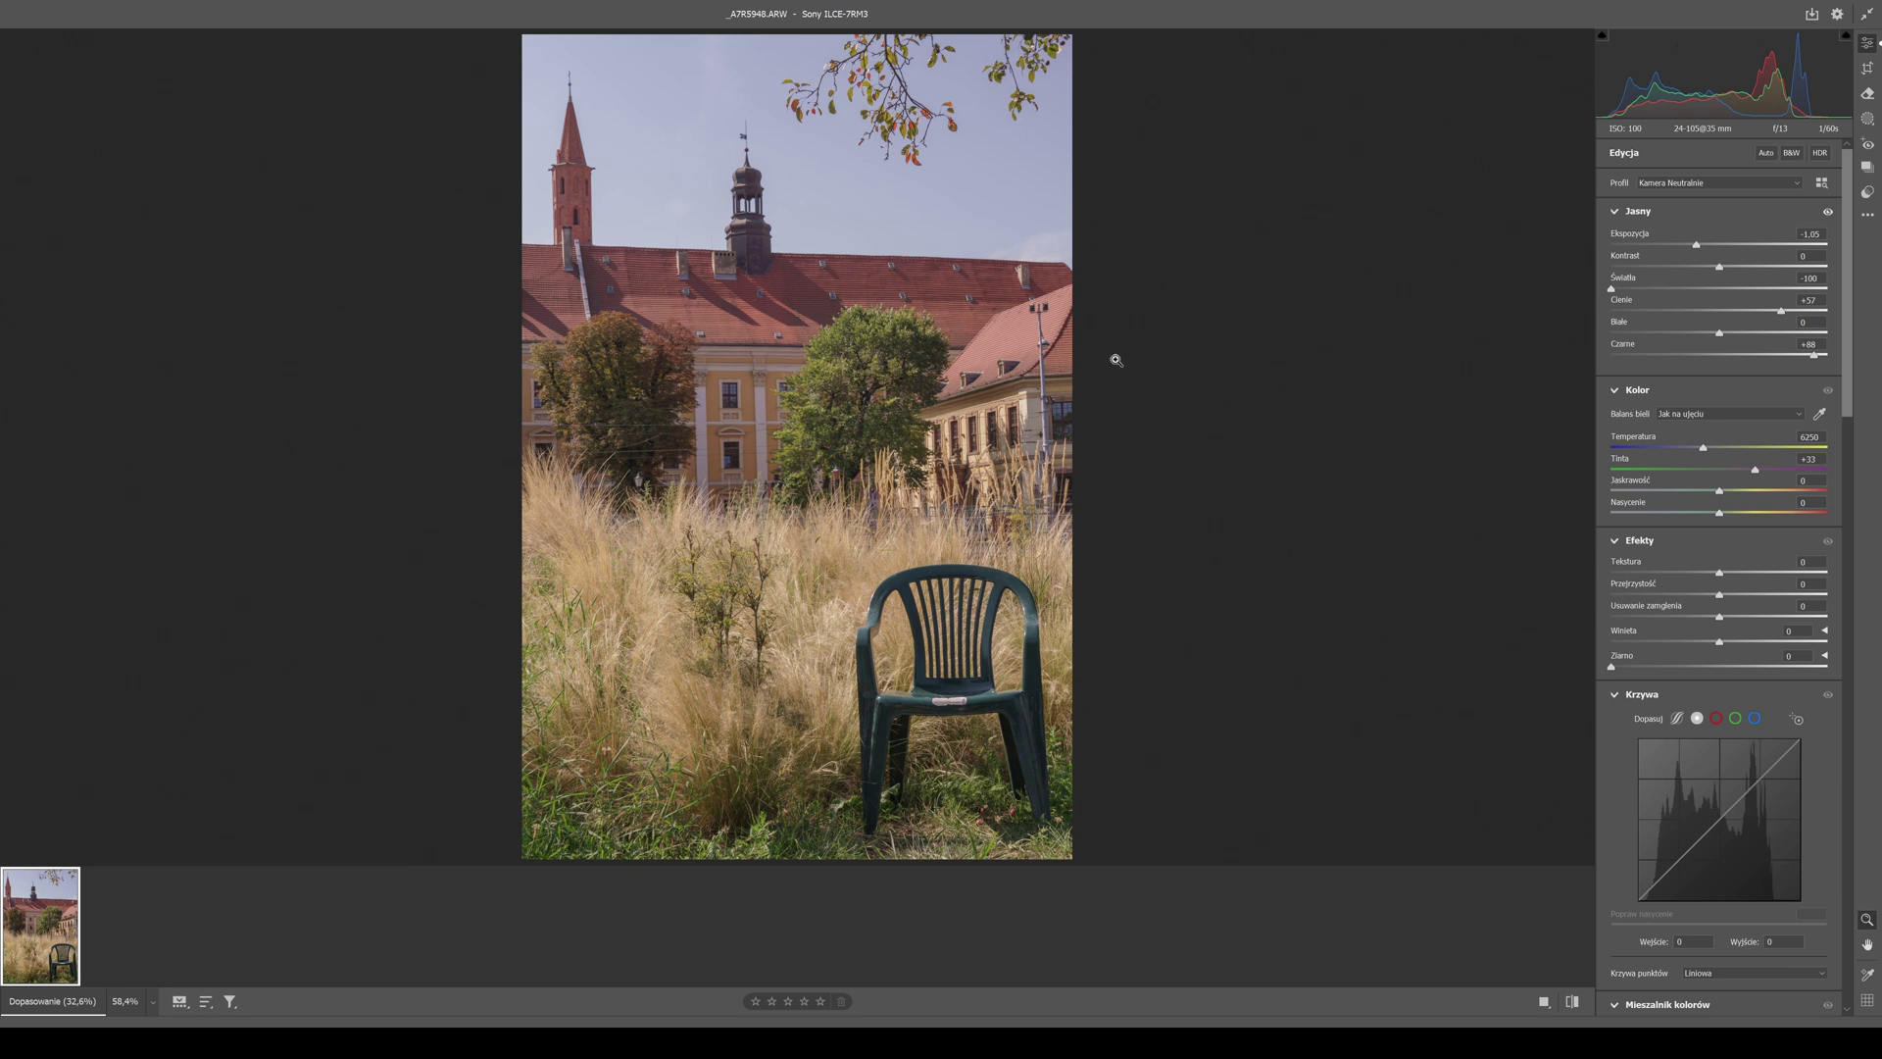
{"action": "scroll", "coordinate": [1694, 466], "scroll_direction": "down", "scroll_amount": 2}
{"action": "scroll", "coordinate": [1693, 467], "scroll_direction": "down", "scroll_amount": 5}
{"action": "scroll", "coordinate": [1701, 460], "scroll_direction": "down", "scroll_amount": 10}
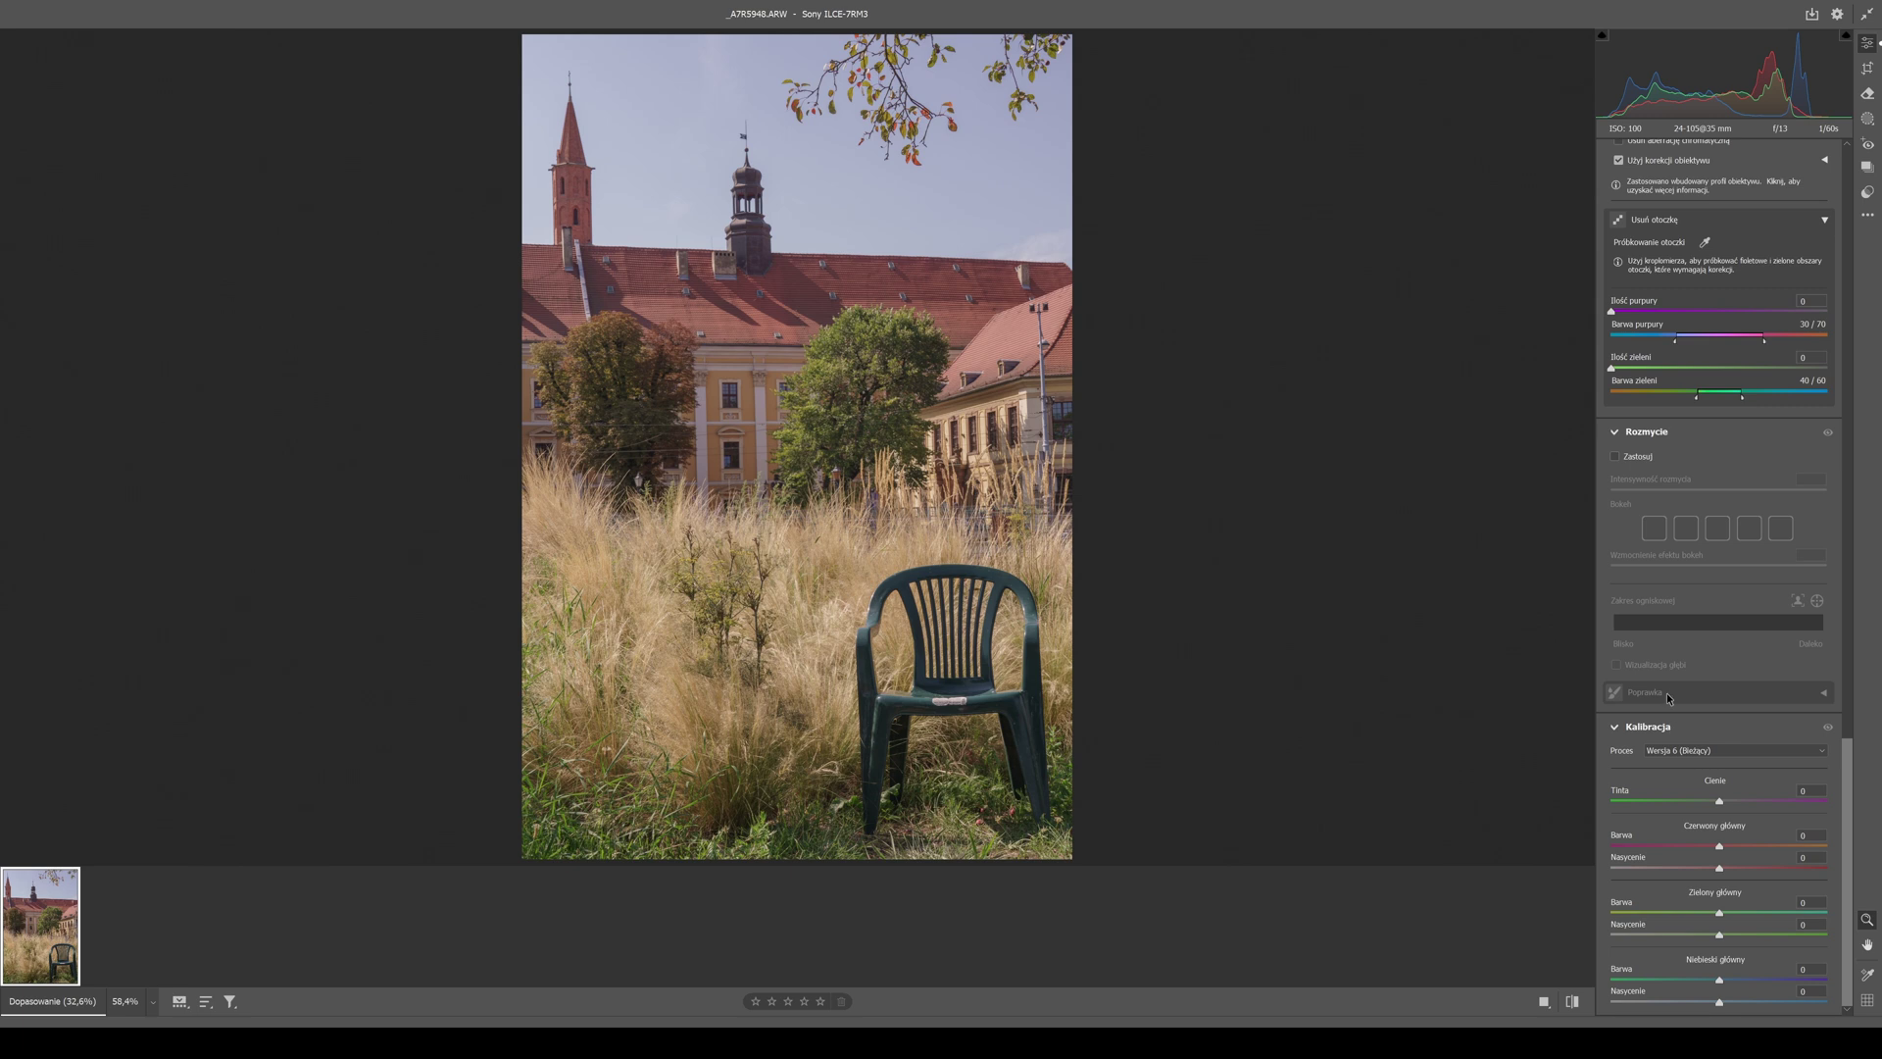
{"action": "scroll", "coordinate": [1686, 677], "scroll_direction": "up", "scroll_amount": 3}
{"action": "scroll", "coordinate": [1710, 651], "scroll_direction": "up", "scroll_amount": 5}
{"action": "scroll", "coordinate": [1710, 651], "scroll_direction": "up", "scroll_amount": 3}
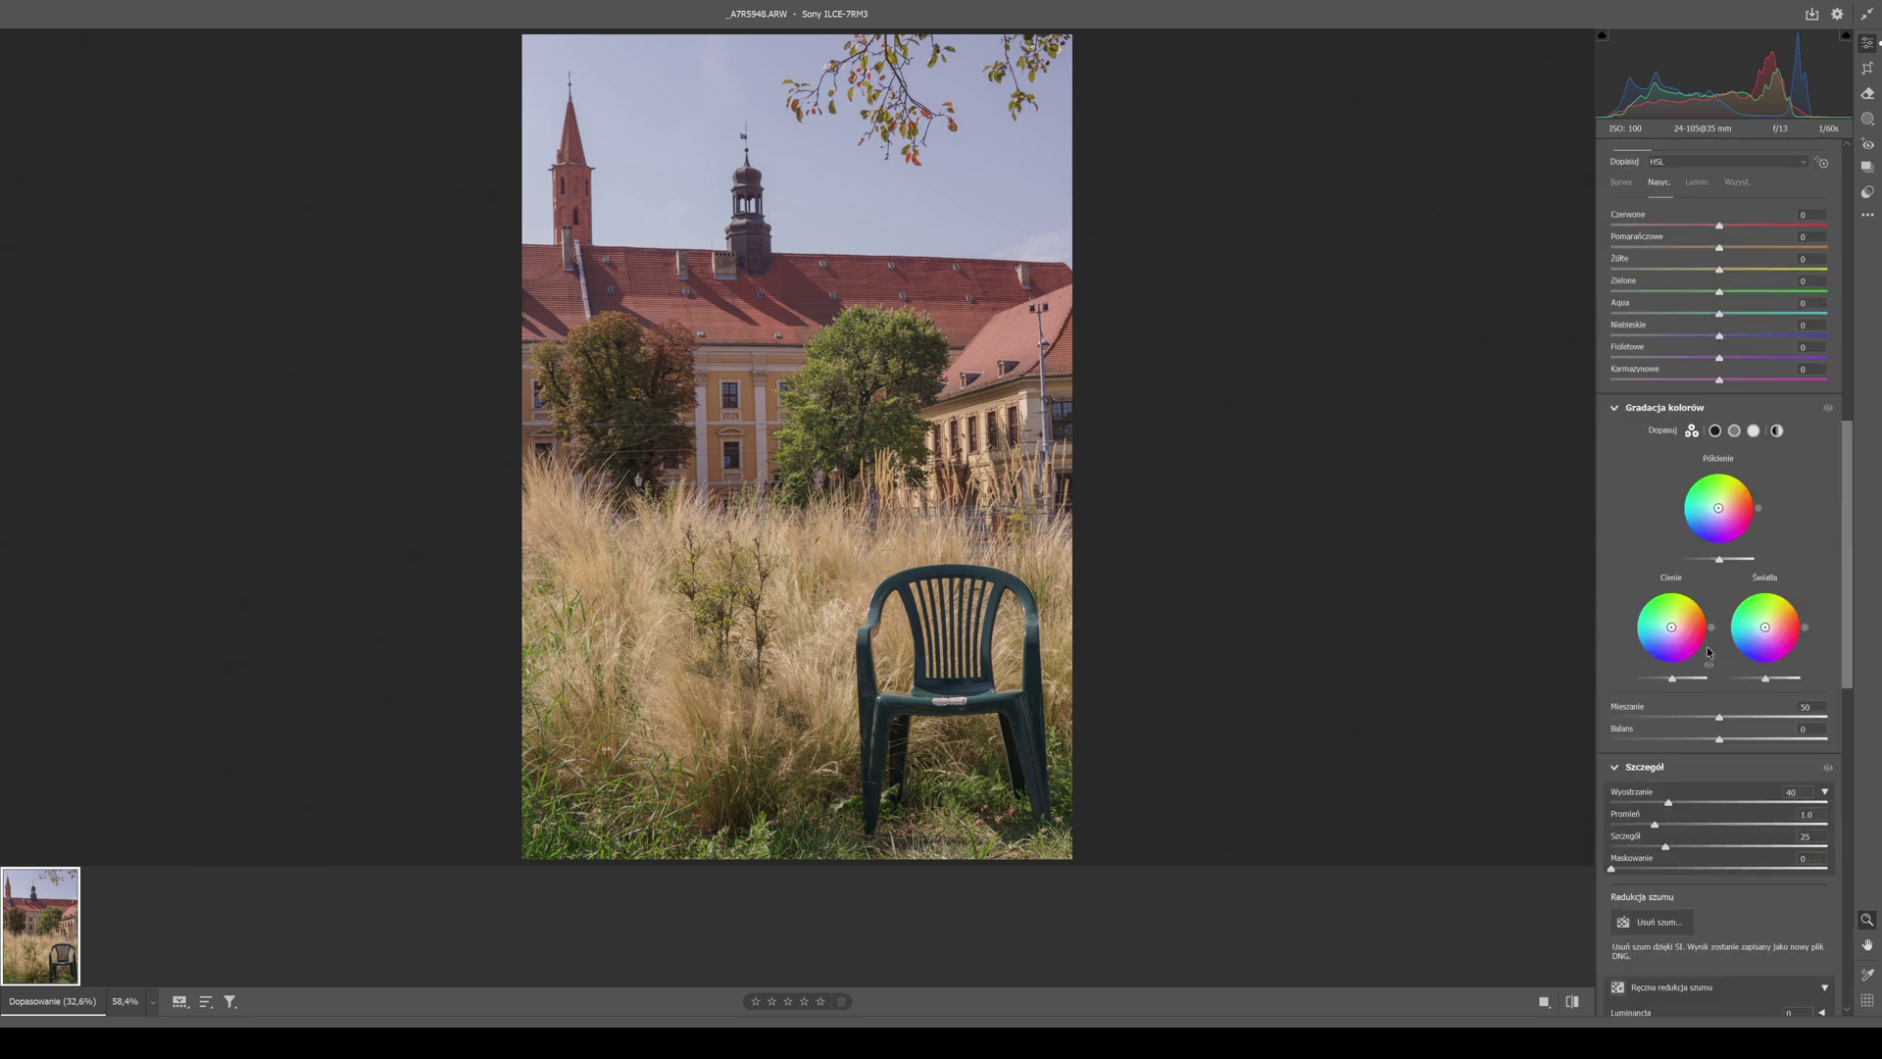
{"action": "scroll", "coordinate": [1707, 648], "scroll_direction": "up", "scroll_amount": 3}
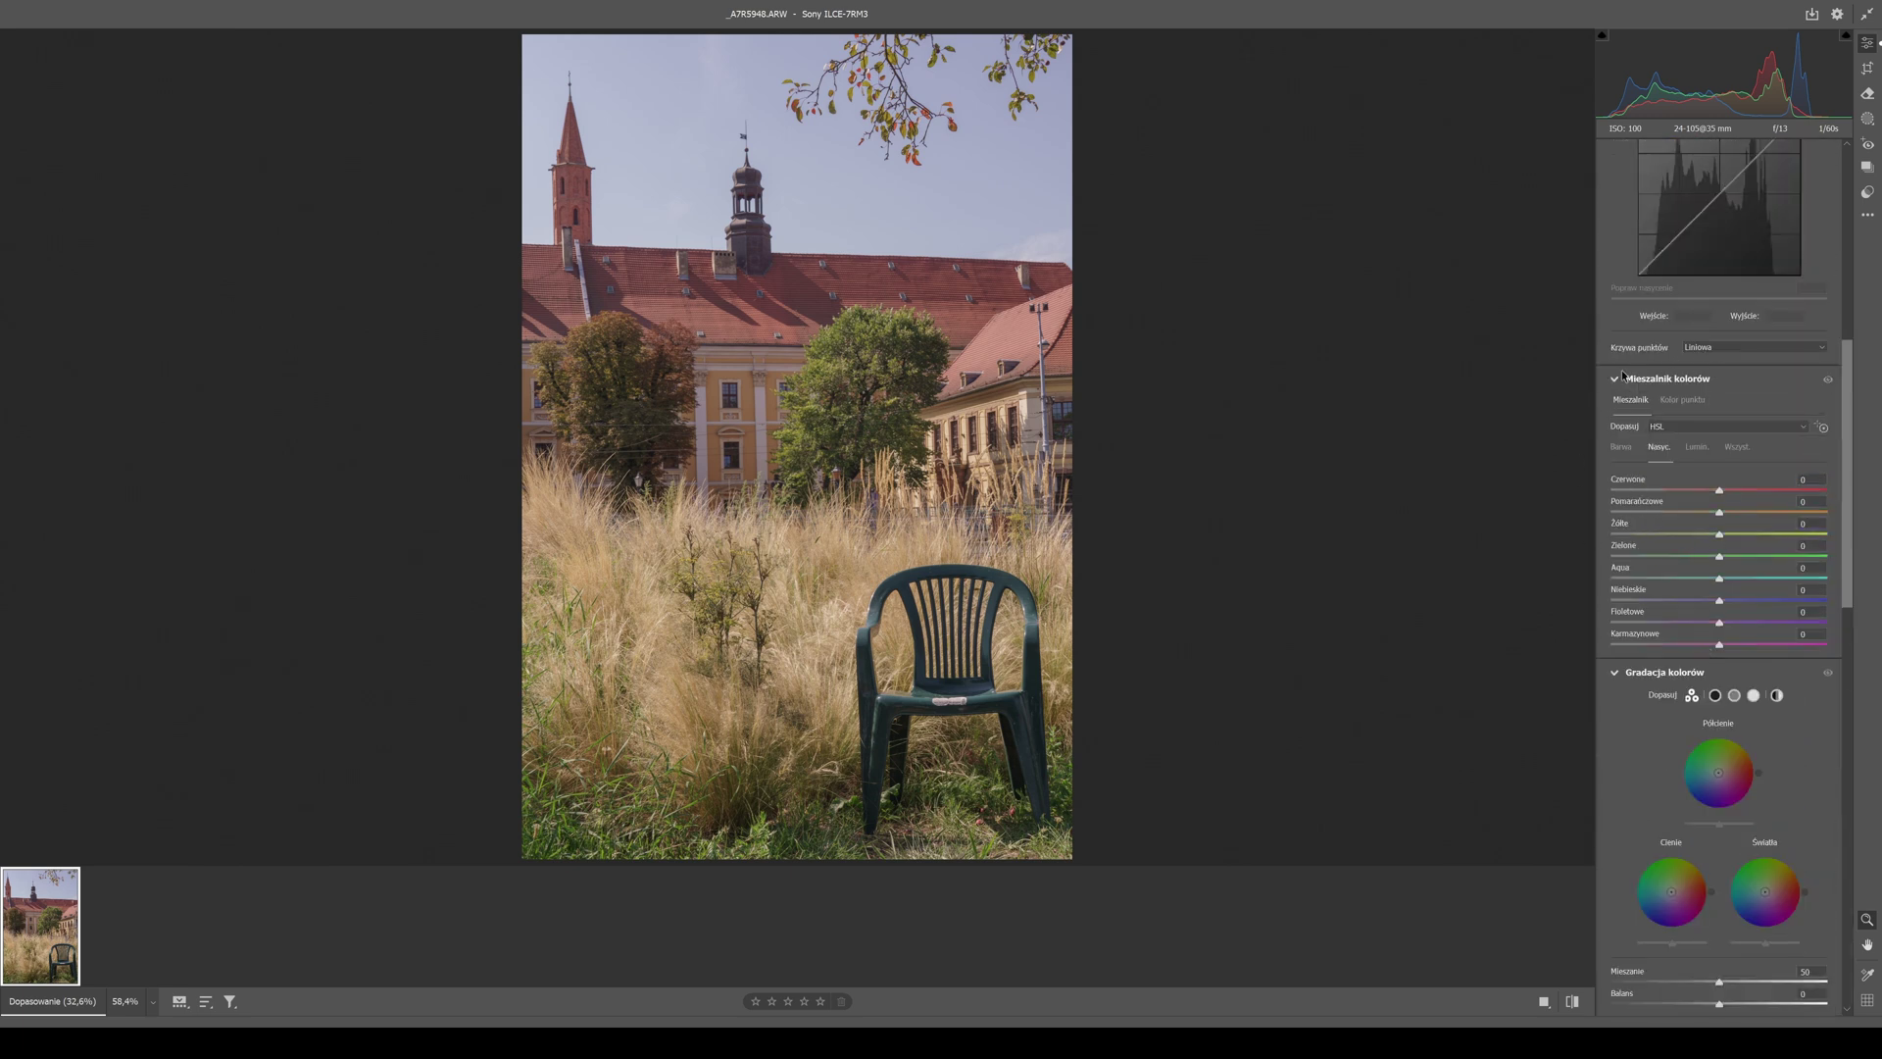
{"action": "scroll", "coordinate": [1679, 600], "scroll_direction": "down", "scroll_amount": 10}
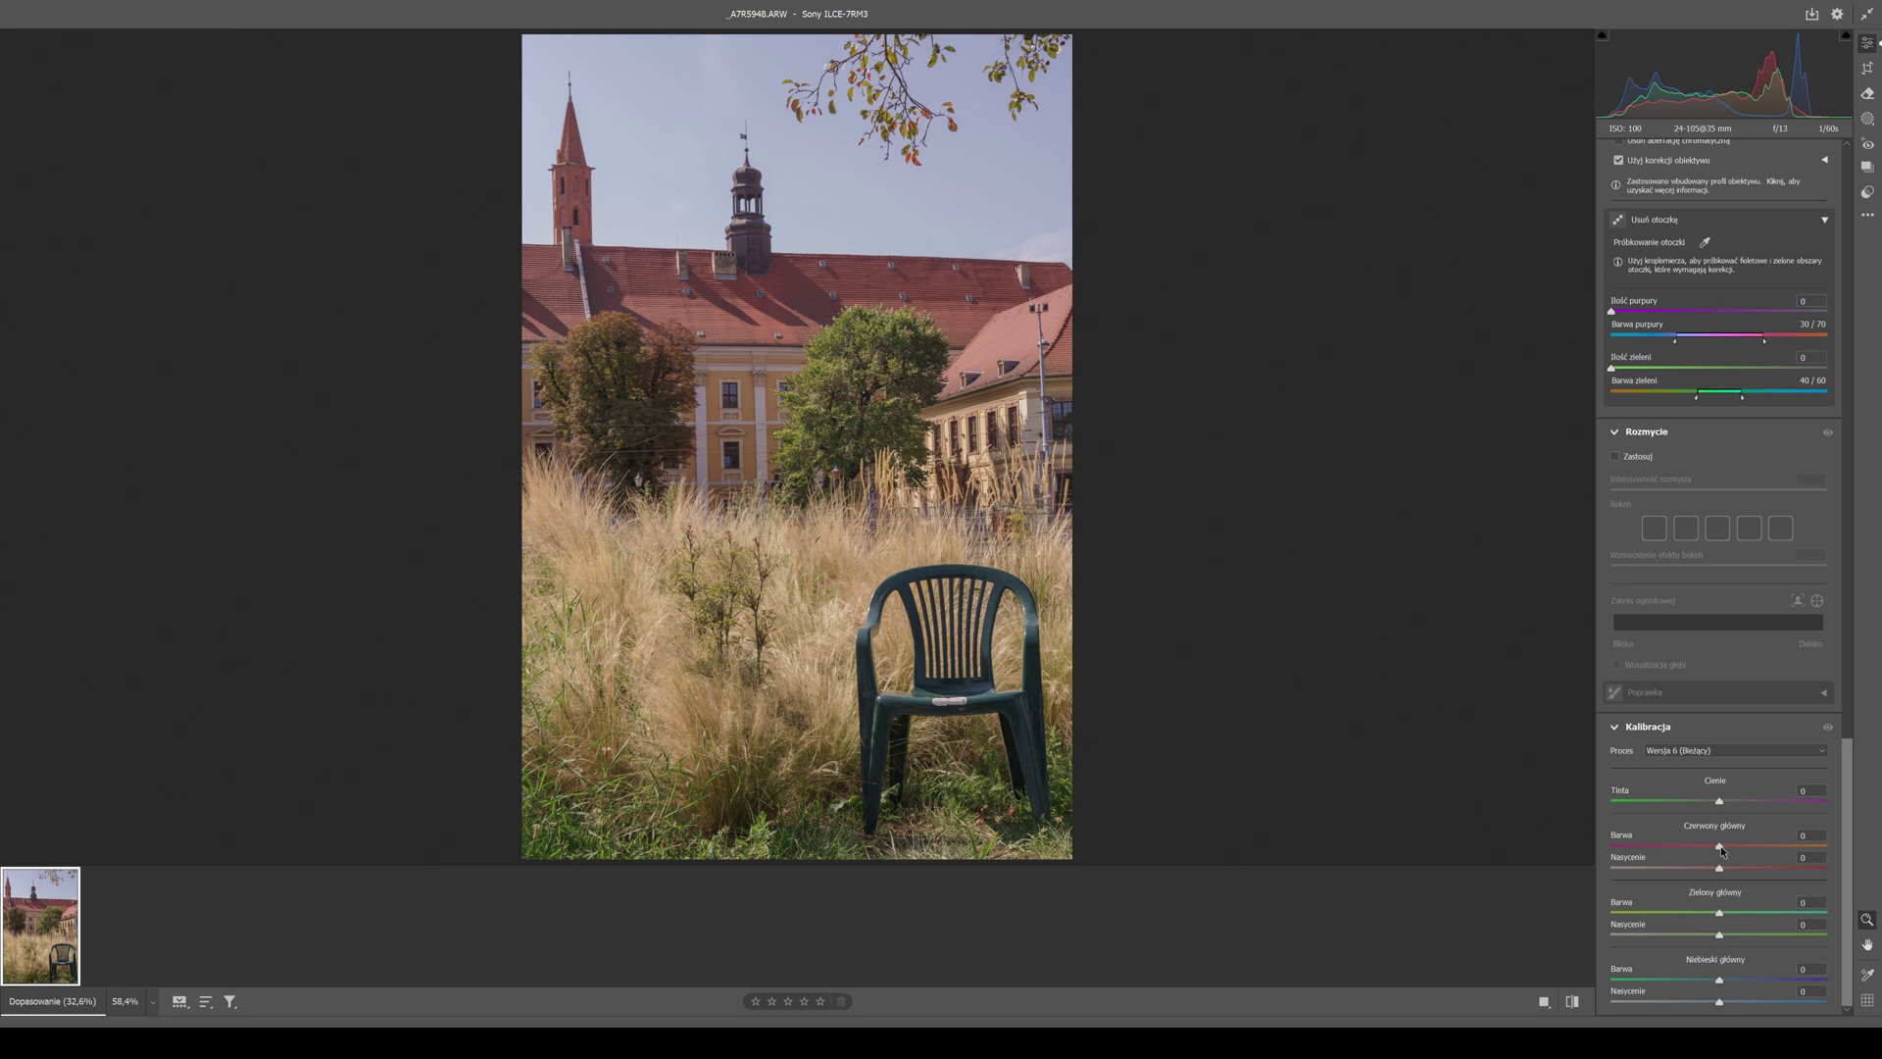
{"action": "left_click_drag", "start_coordinate": [1847, 756], "coordinate": [1860, 459]}
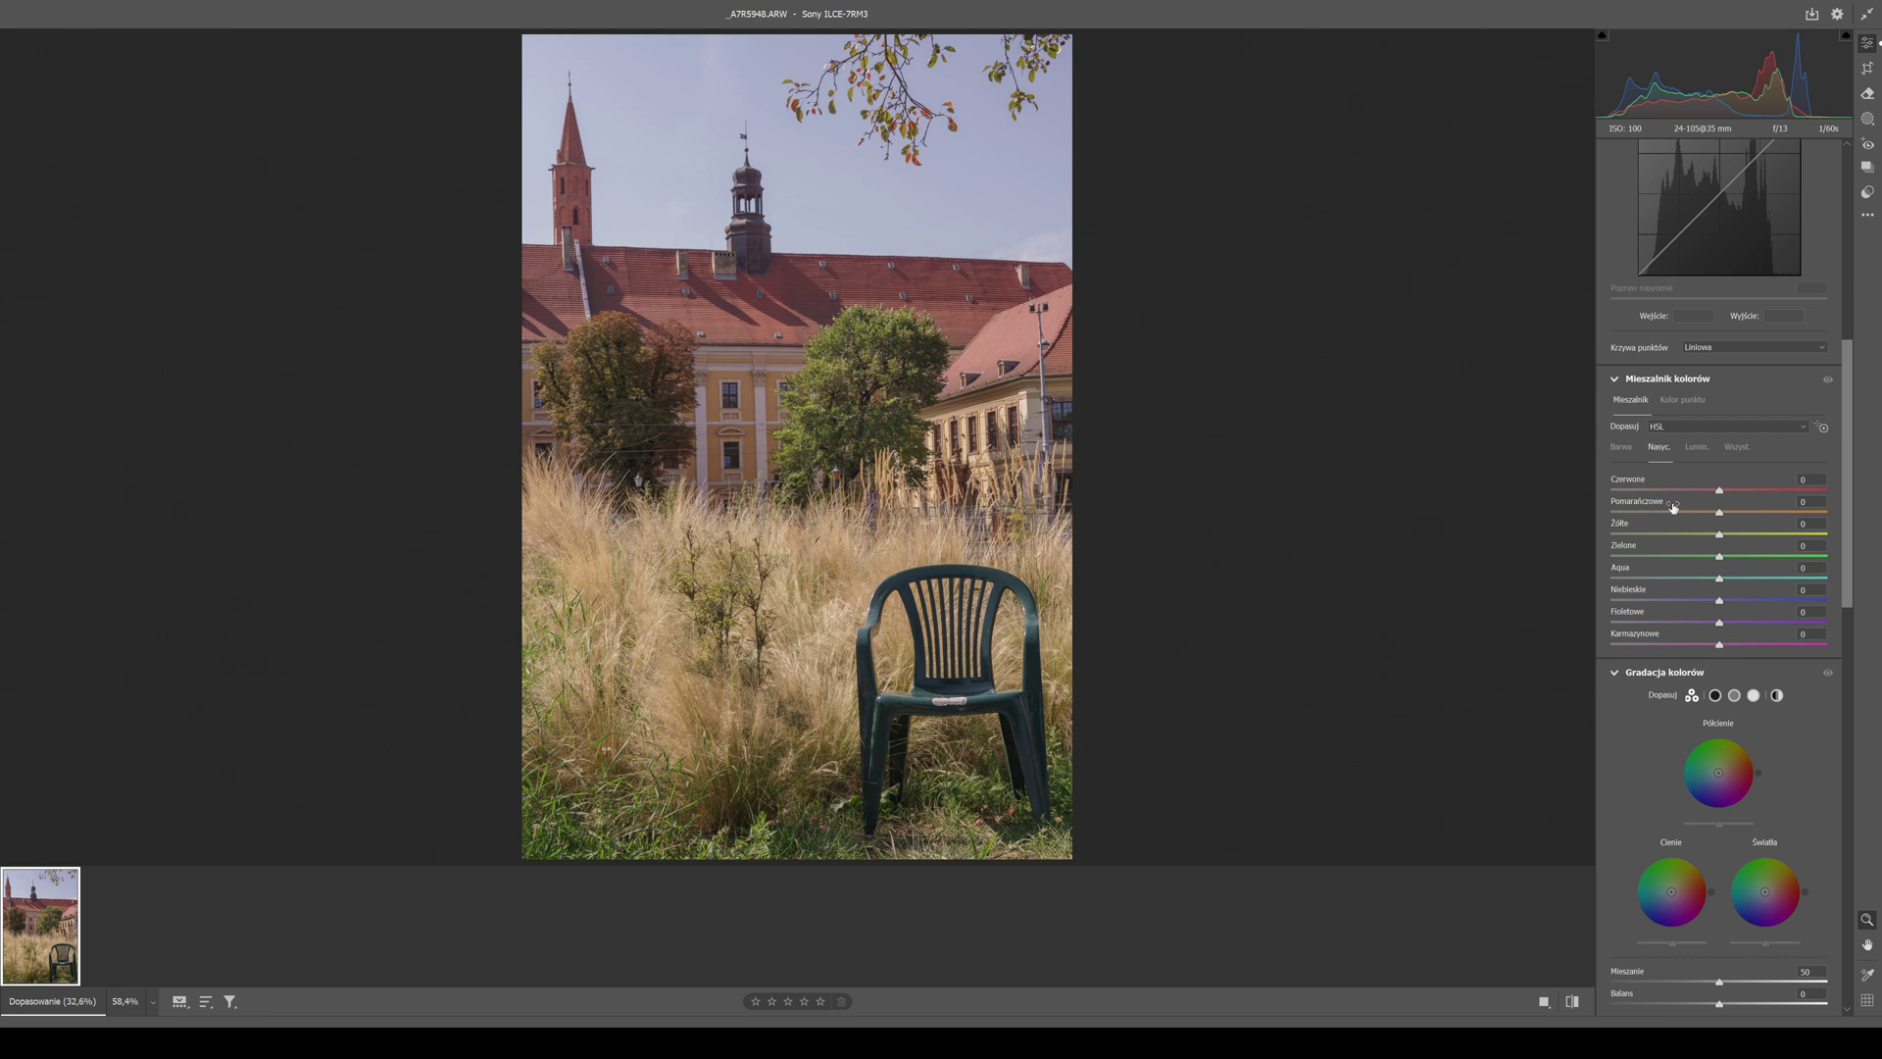
{"action": "left_click_drag", "start_coordinate": [1719, 534], "coordinate": [1609, 535]}
{"action": "key", "text": "Up"}
{"action": "key", "text": "Up"}
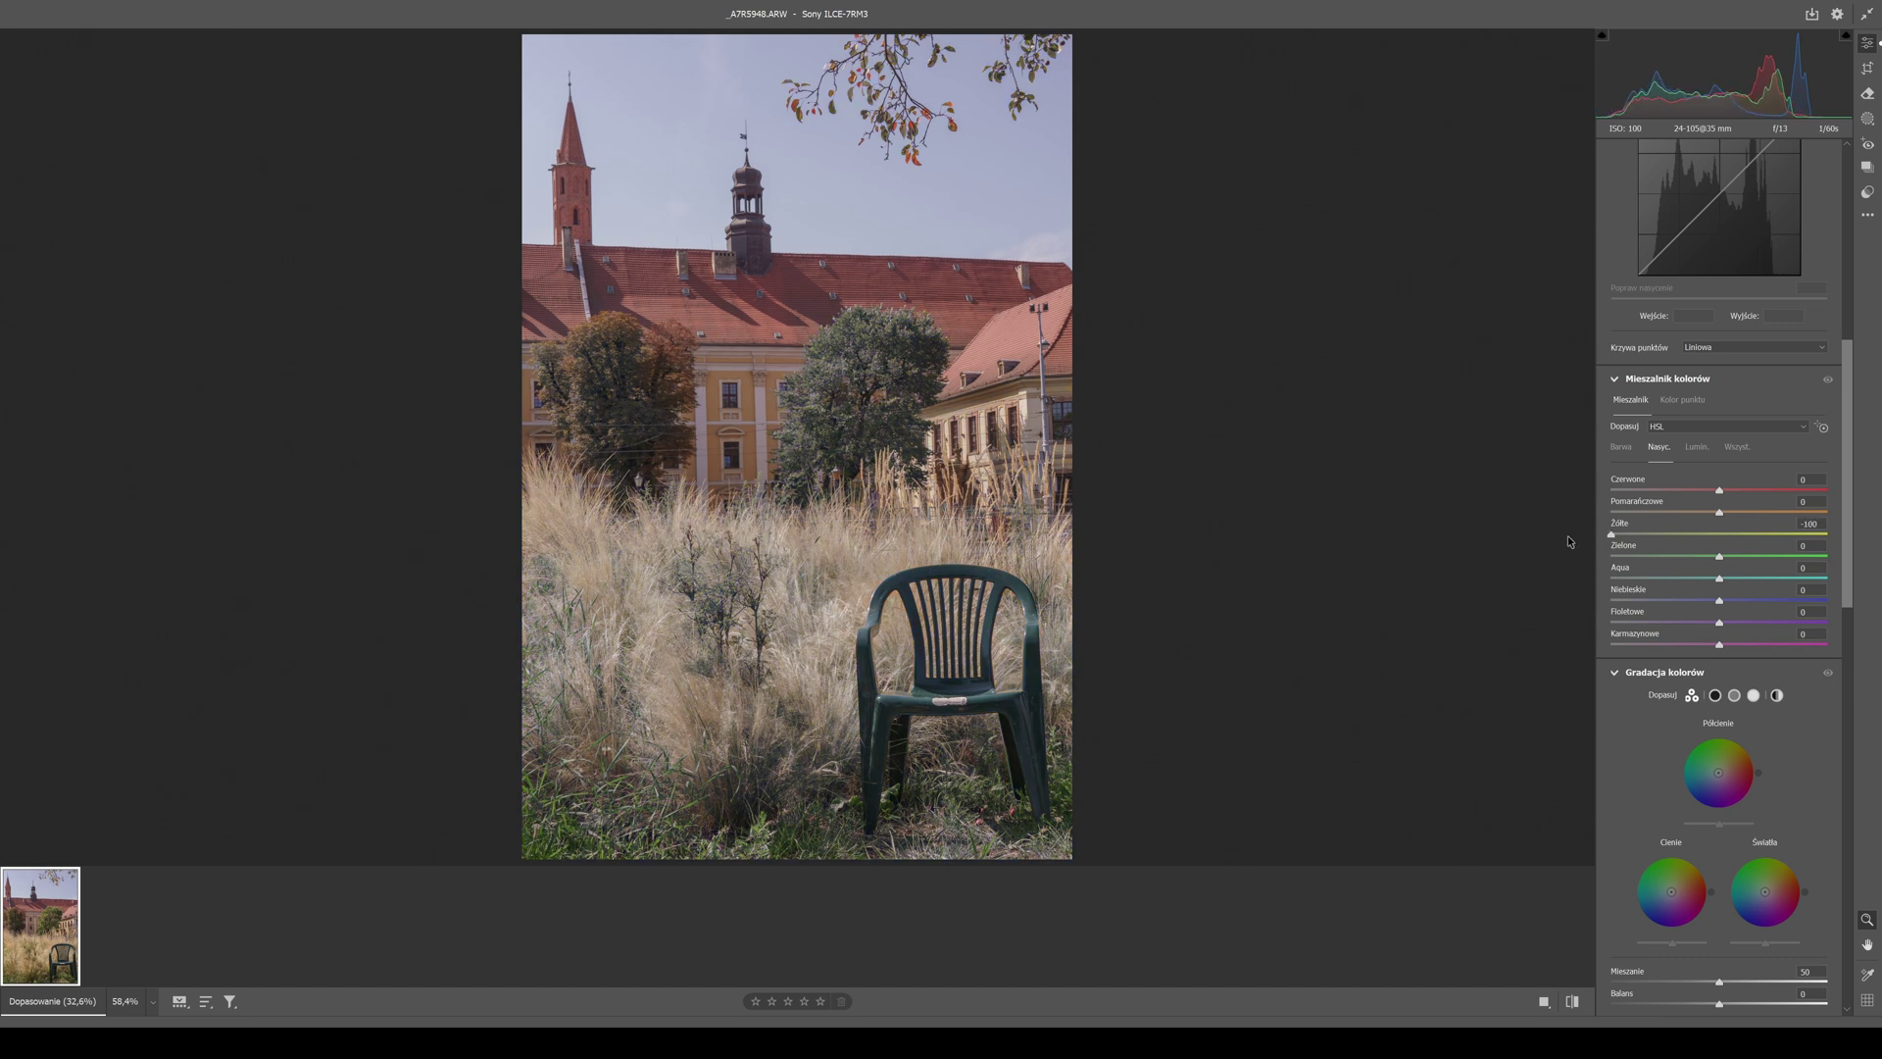
{"action": "mouse_move", "coordinate": [1644, 541]}
{"action": "left_mouse_down"}
{"action": "mouse_move", "coordinate": [1719, 534]}
{"action": "mouse_move", "coordinate": [1610, 512]}
{"action": "mouse_move", "coordinate": [1732, 513]}
{"action": "mouse_move", "coordinate": [1598, 493]}
{"action": "mouse_move", "coordinate": [1615, 493]}
{"action": "left_mouse_up"}
{"action": "double_click", "coordinate": [1615, 493]}
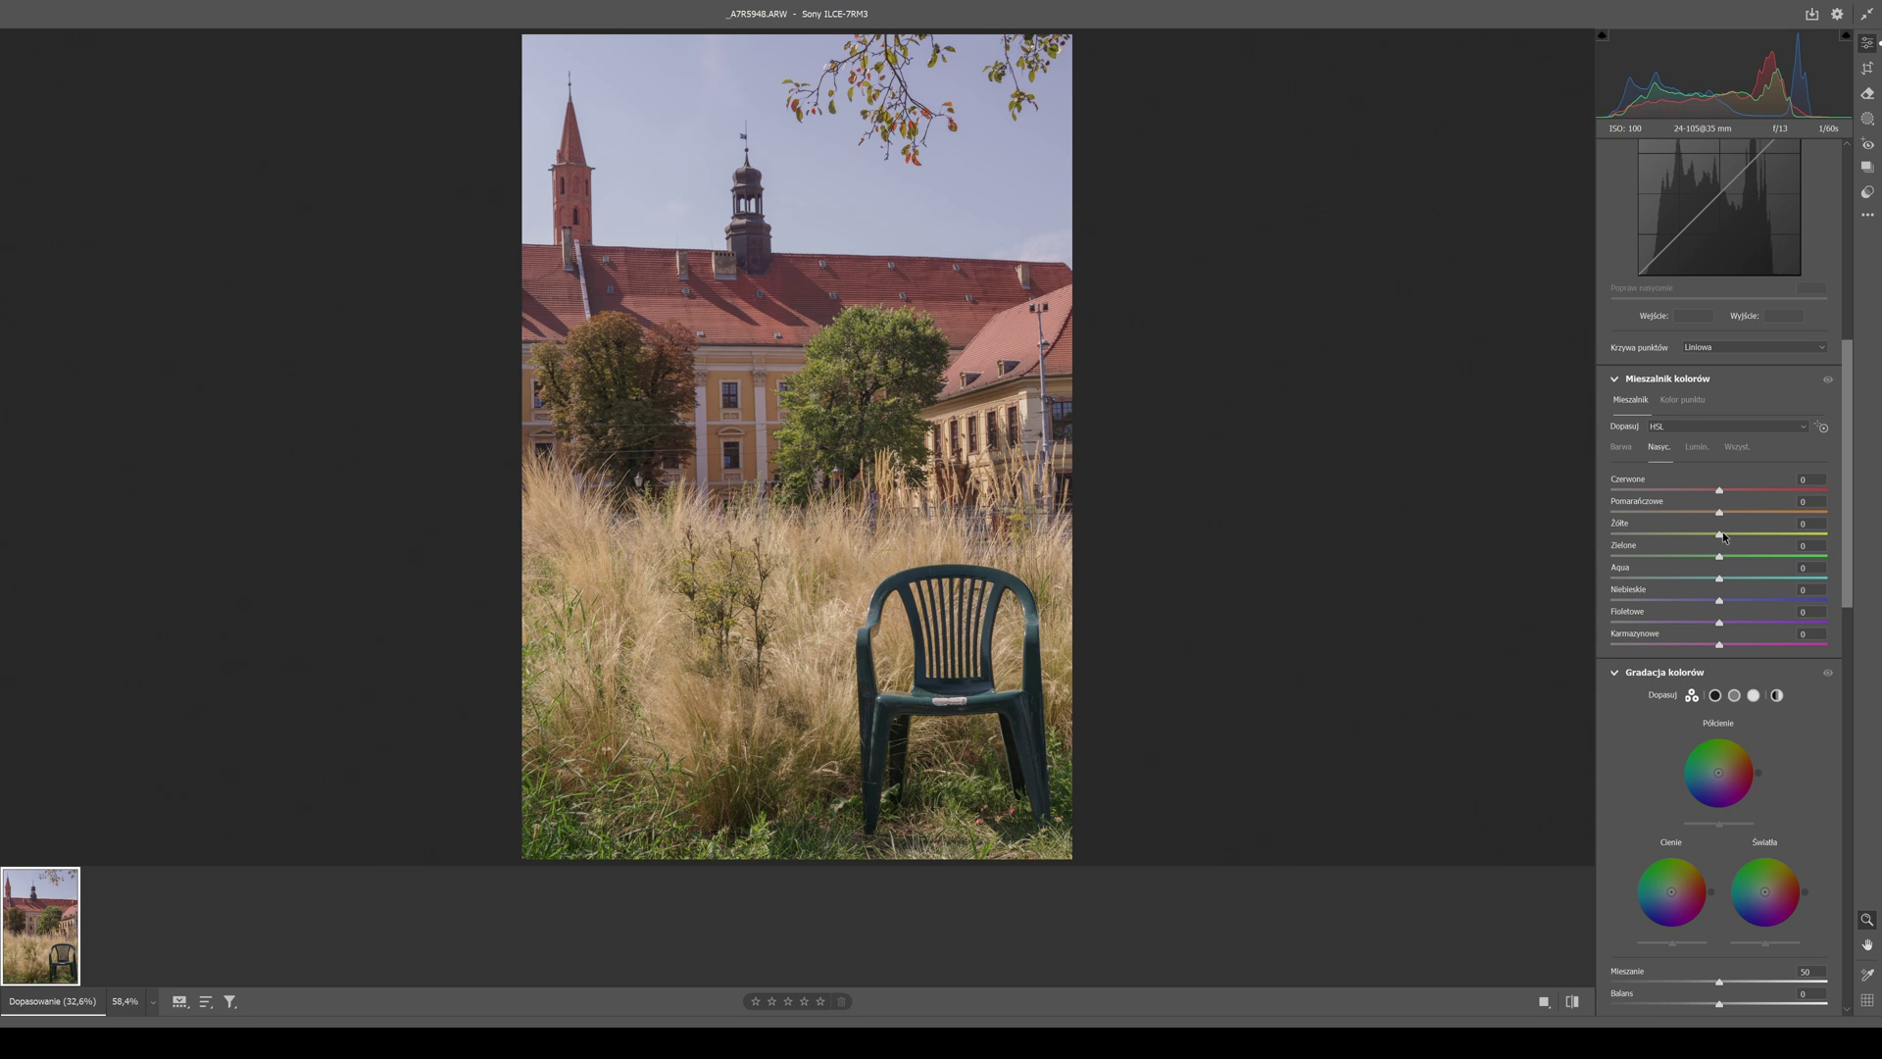
{"action": "scroll", "coordinate": [1723, 537], "scroll_direction": "down", "scroll_amount": 10}
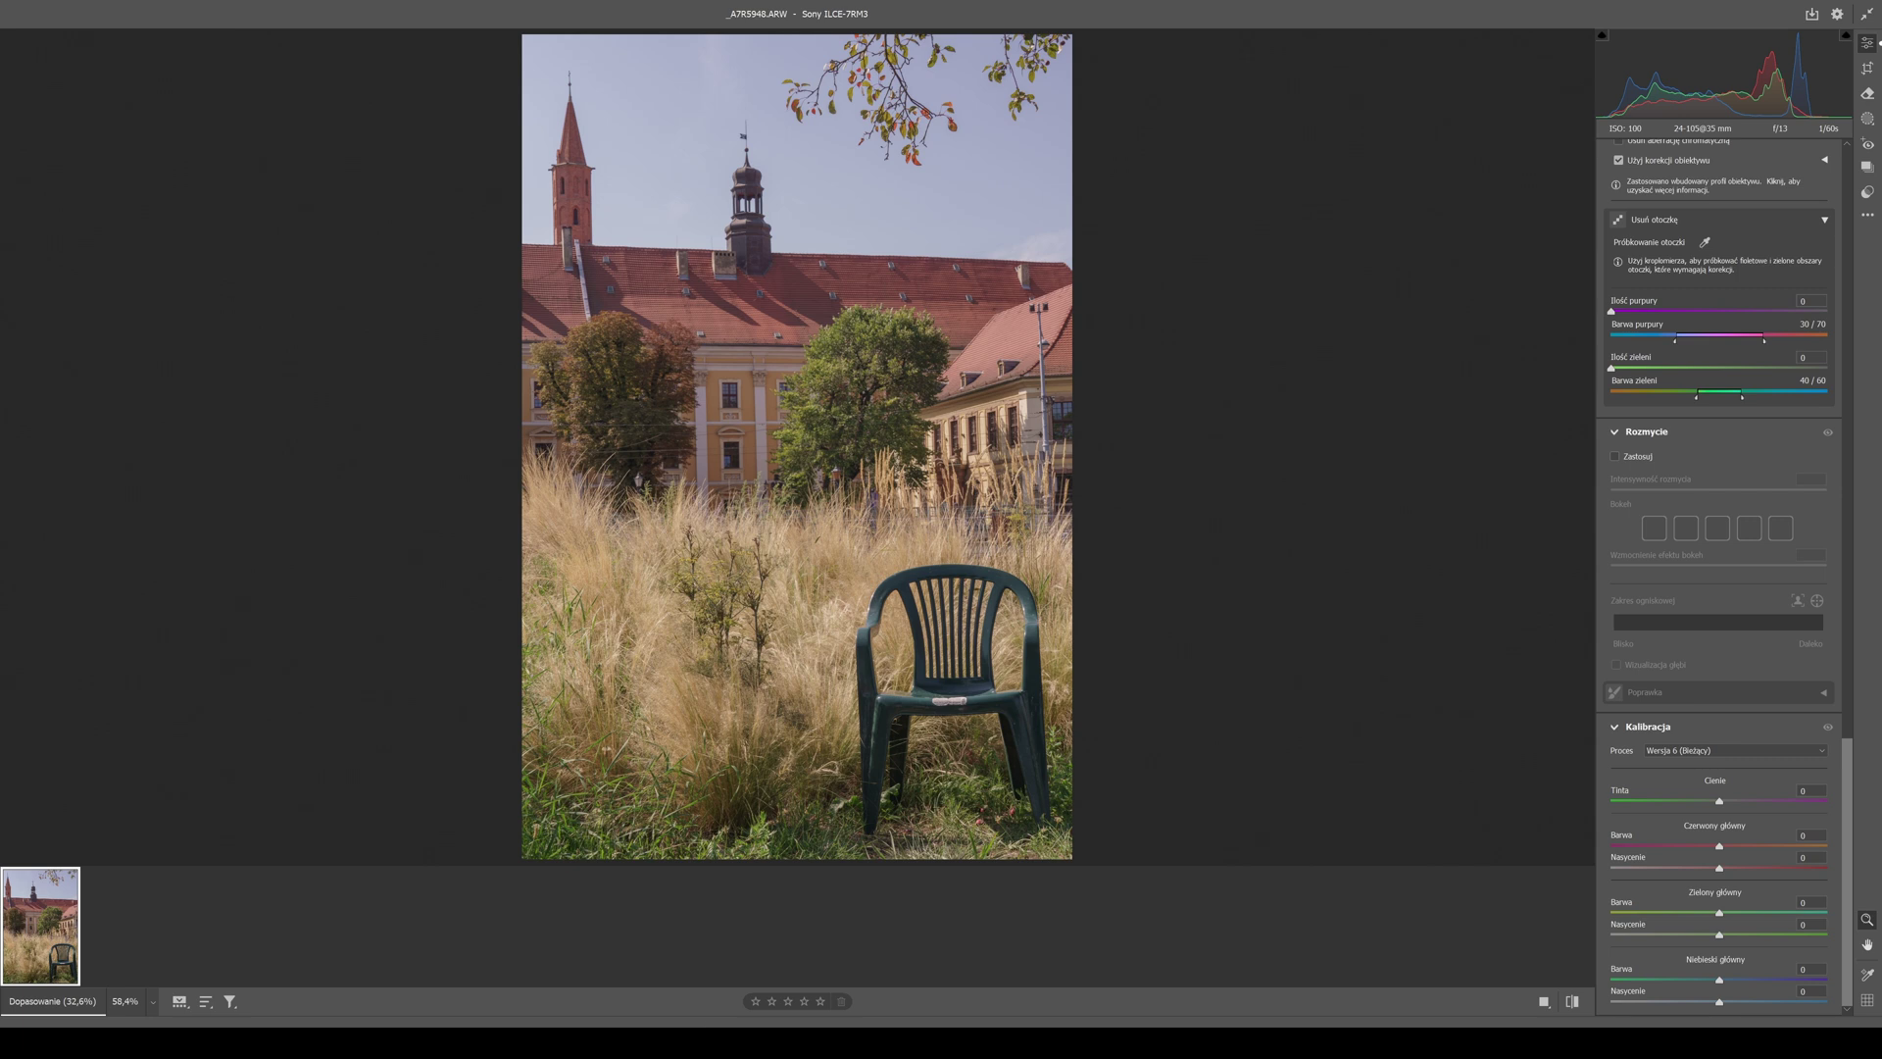
{"action": "left_click", "coordinate": [718, 1022]}
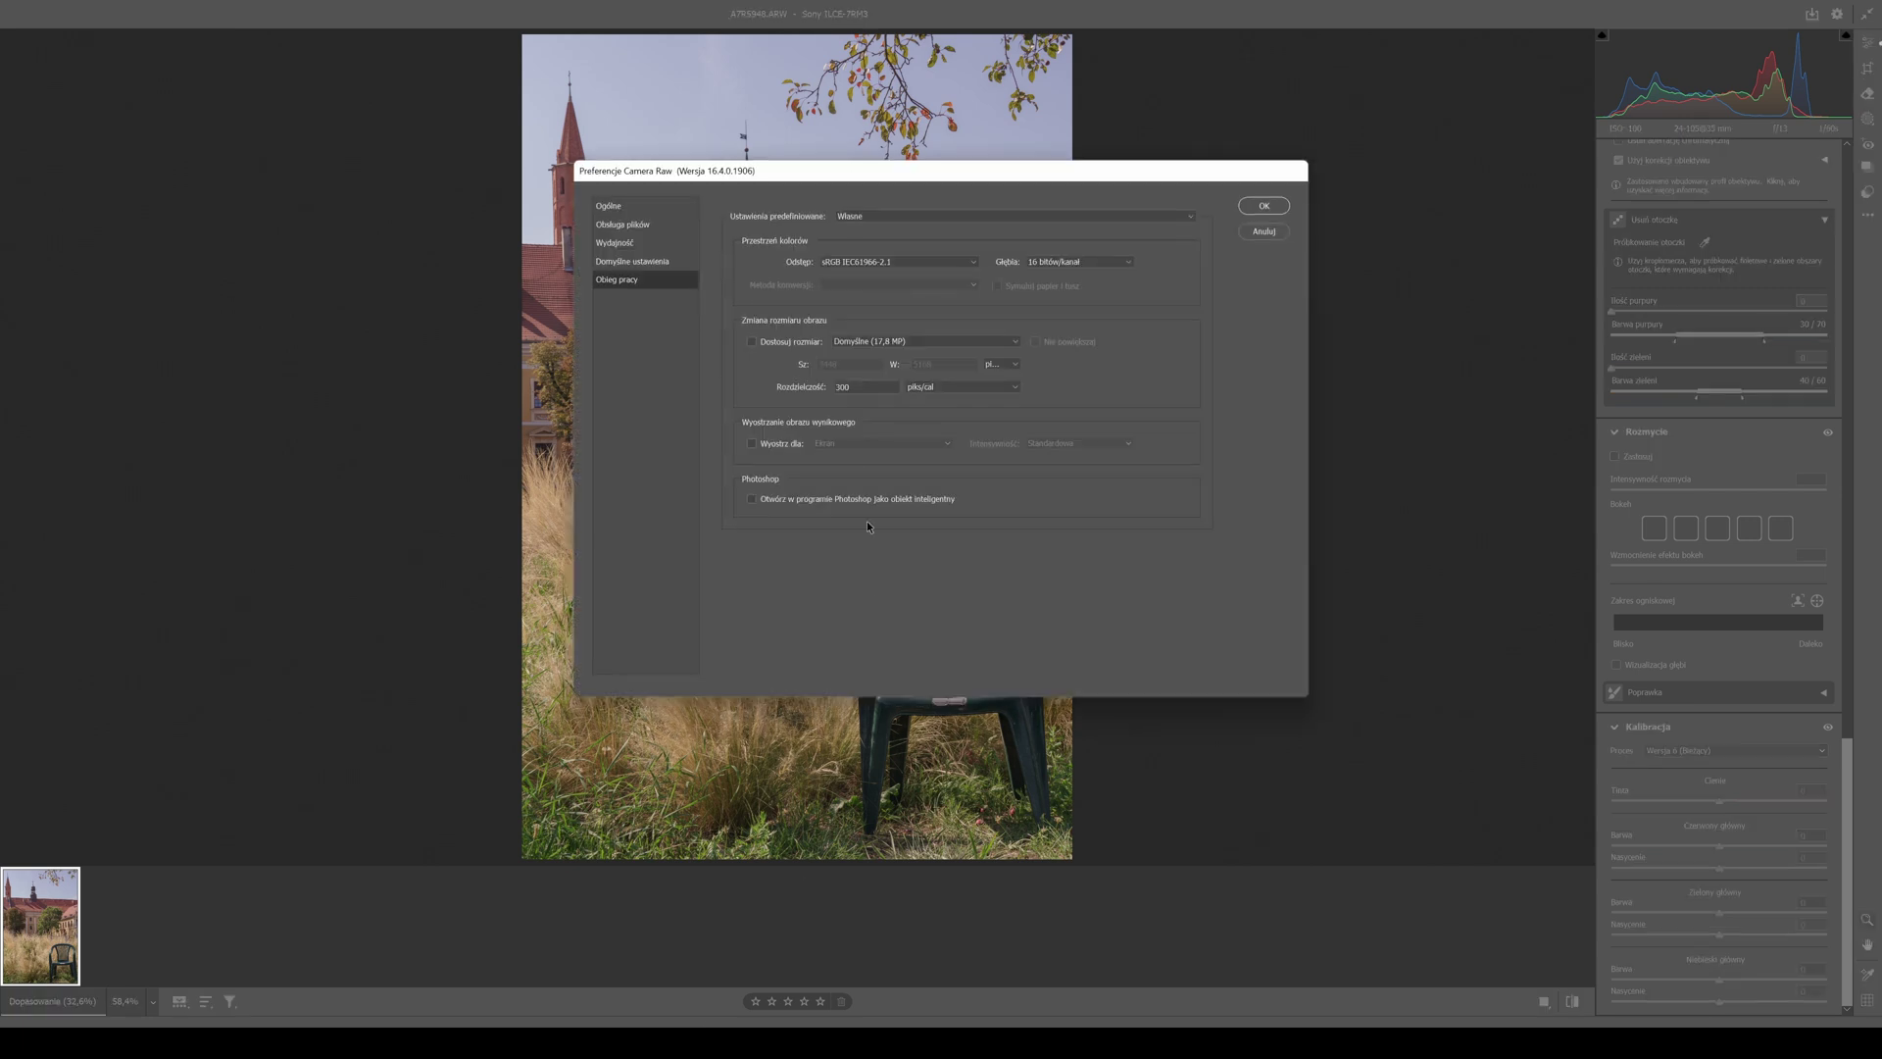
{"action": "left_click", "coordinate": [935, 263]}
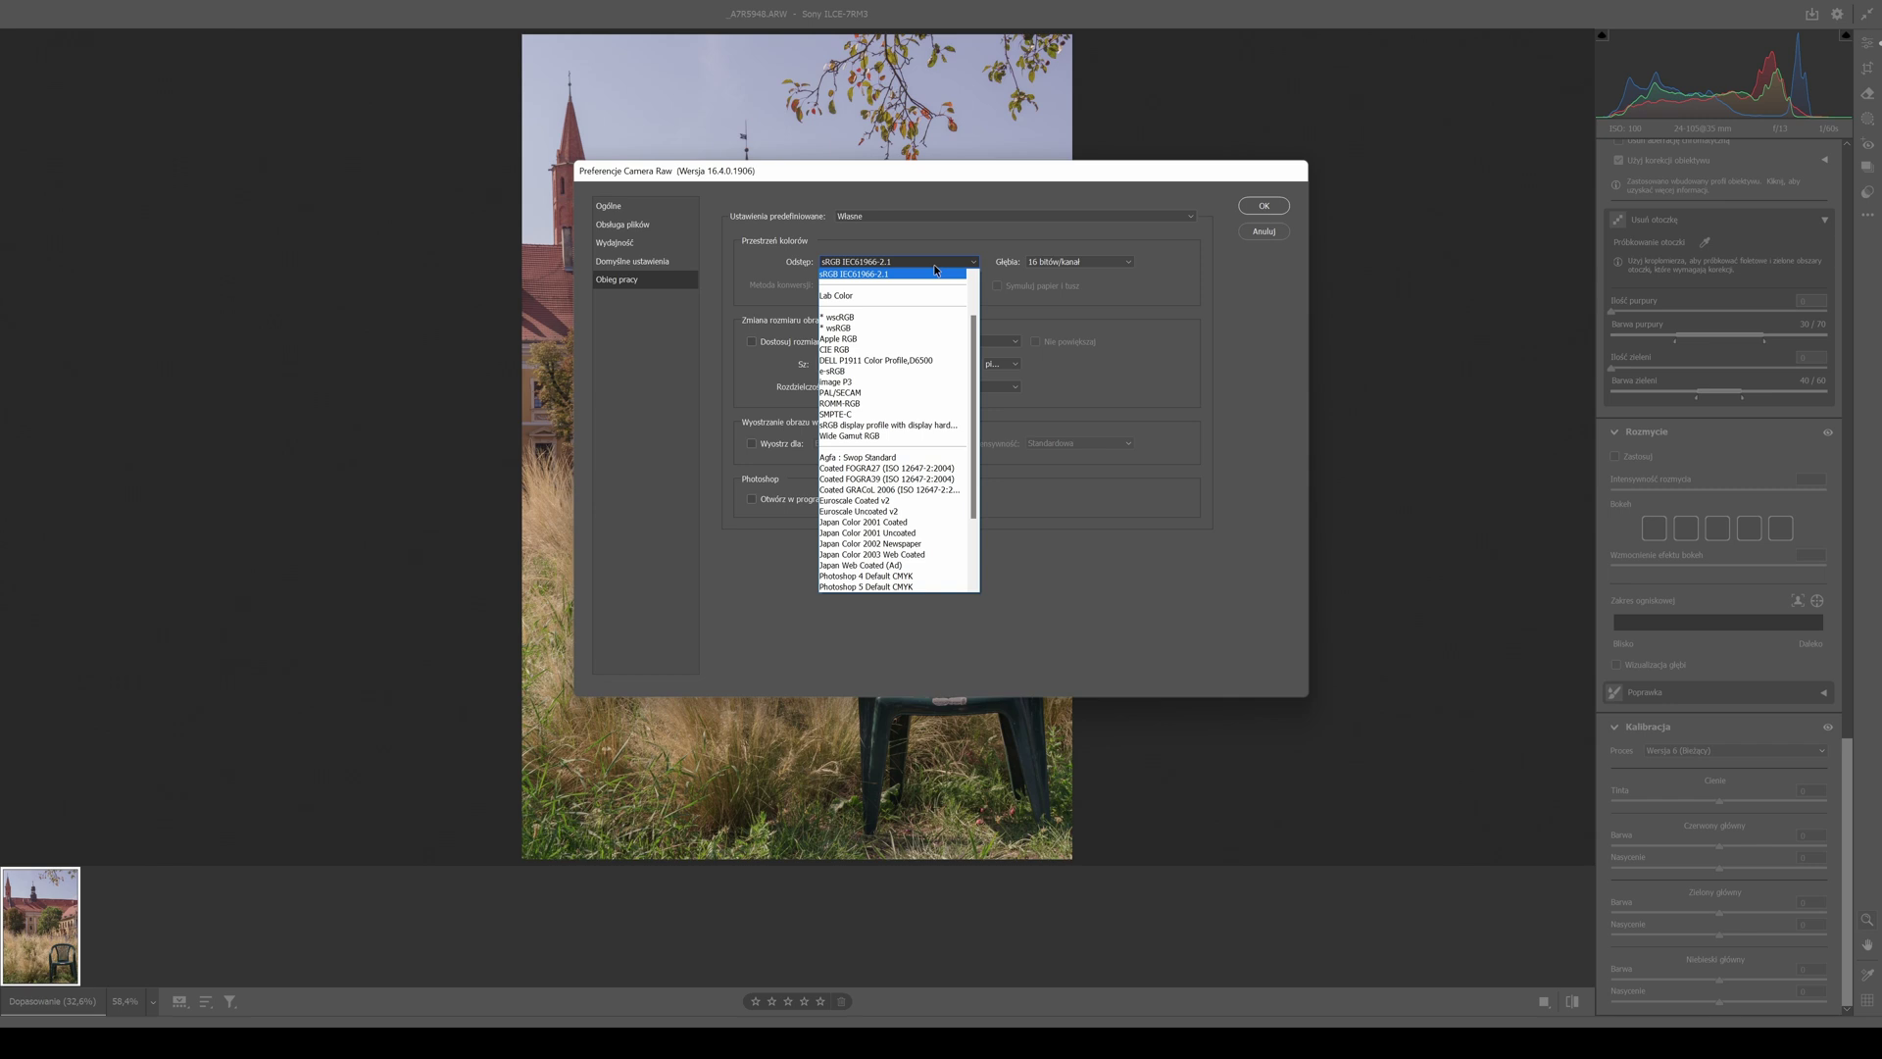
{"action": "left_click", "coordinate": [935, 274]}
{"action": "key", "text": "Return"}
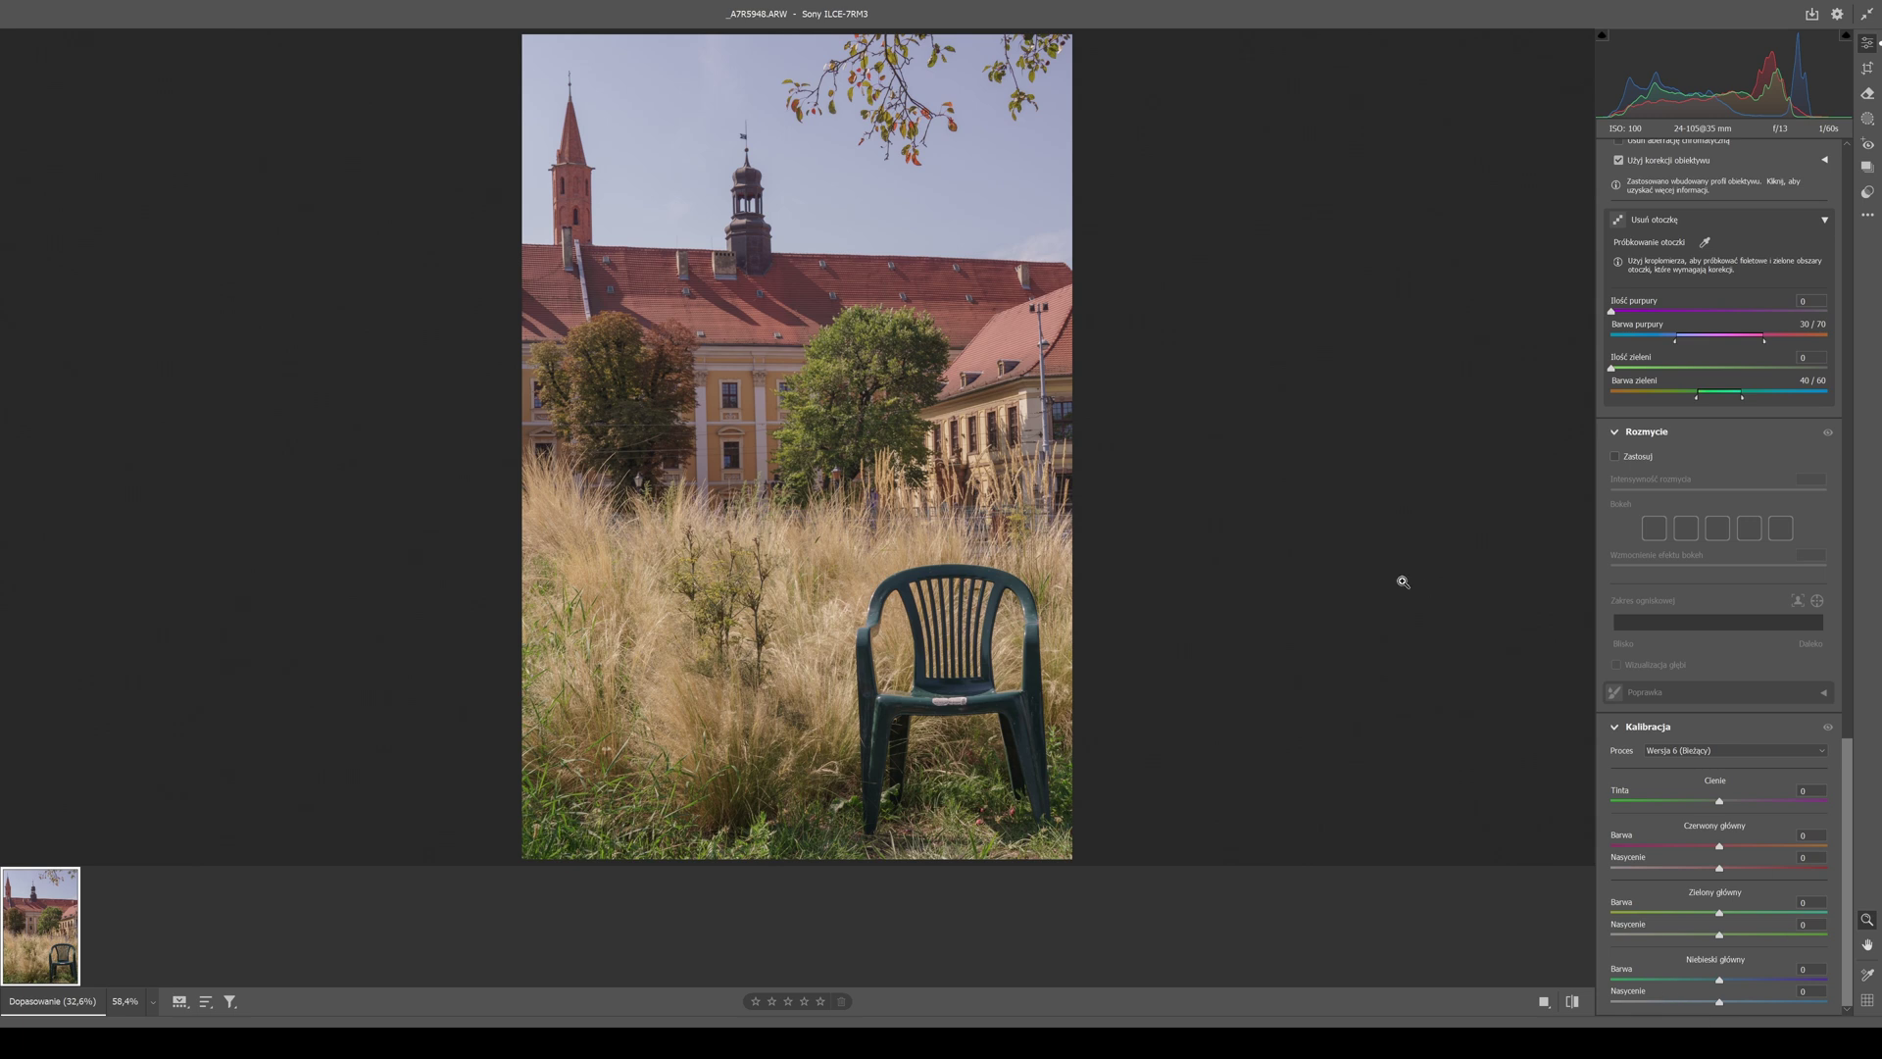
Step: Shift the red, blue and green primary hues in Calibration, with blue around -68 for a teal sky
{"action": "left_click_drag", "start_coordinate": [1719, 845], "coordinate": [1702, 840]}
{"action": "left_click_drag", "start_coordinate": [1719, 979], "coordinate": [1664, 983]}
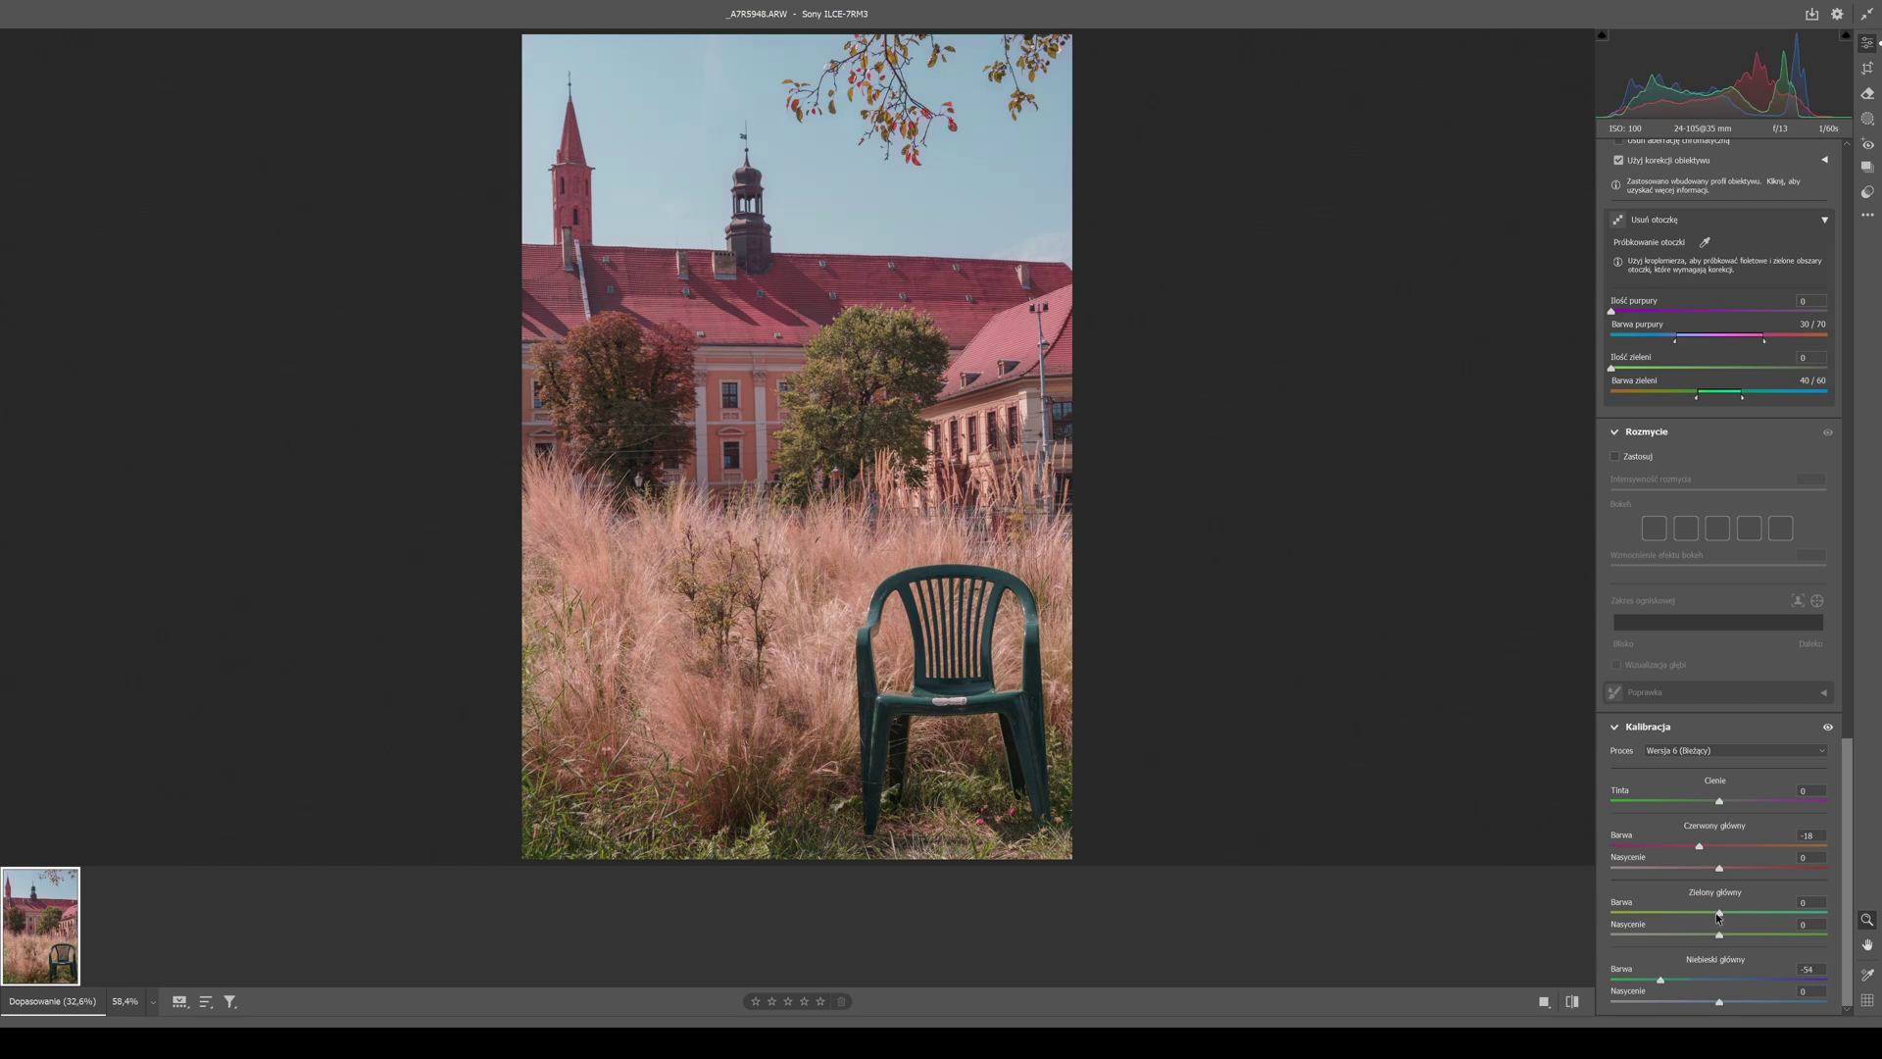
{"action": "mouse_move", "coordinate": [1719, 912]}
{"action": "left_mouse_down"}
{"action": "mouse_move", "coordinate": [1602, 916]}
{"action": "mouse_move", "coordinate": [1707, 913]}
{"action": "mouse_move", "coordinate": [1655, 908]}
{"action": "left_mouse_up"}
{"action": "mouse_move", "coordinate": [1663, 979]}
{"action": "left_mouse_down"}
{"action": "mouse_move", "coordinate": [1710, 976]}
{"action": "mouse_move", "coordinate": [1646, 979]}
{"action": "mouse_move", "coordinate": [1730, 996]}
{"action": "left_mouse_up"}
{"action": "scroll", "coordinate": [1691, 410], "scroll_direction": "up", "scroll_amount": 10}
{"action": "scroll", "coordinate": [1691, 409], "scroll_direction": "up", "scroll_amount": 10}
{"action": "scroll", "coordinate": [1684, 406], "scroll_direction": "up", "scroll_amount": 10}
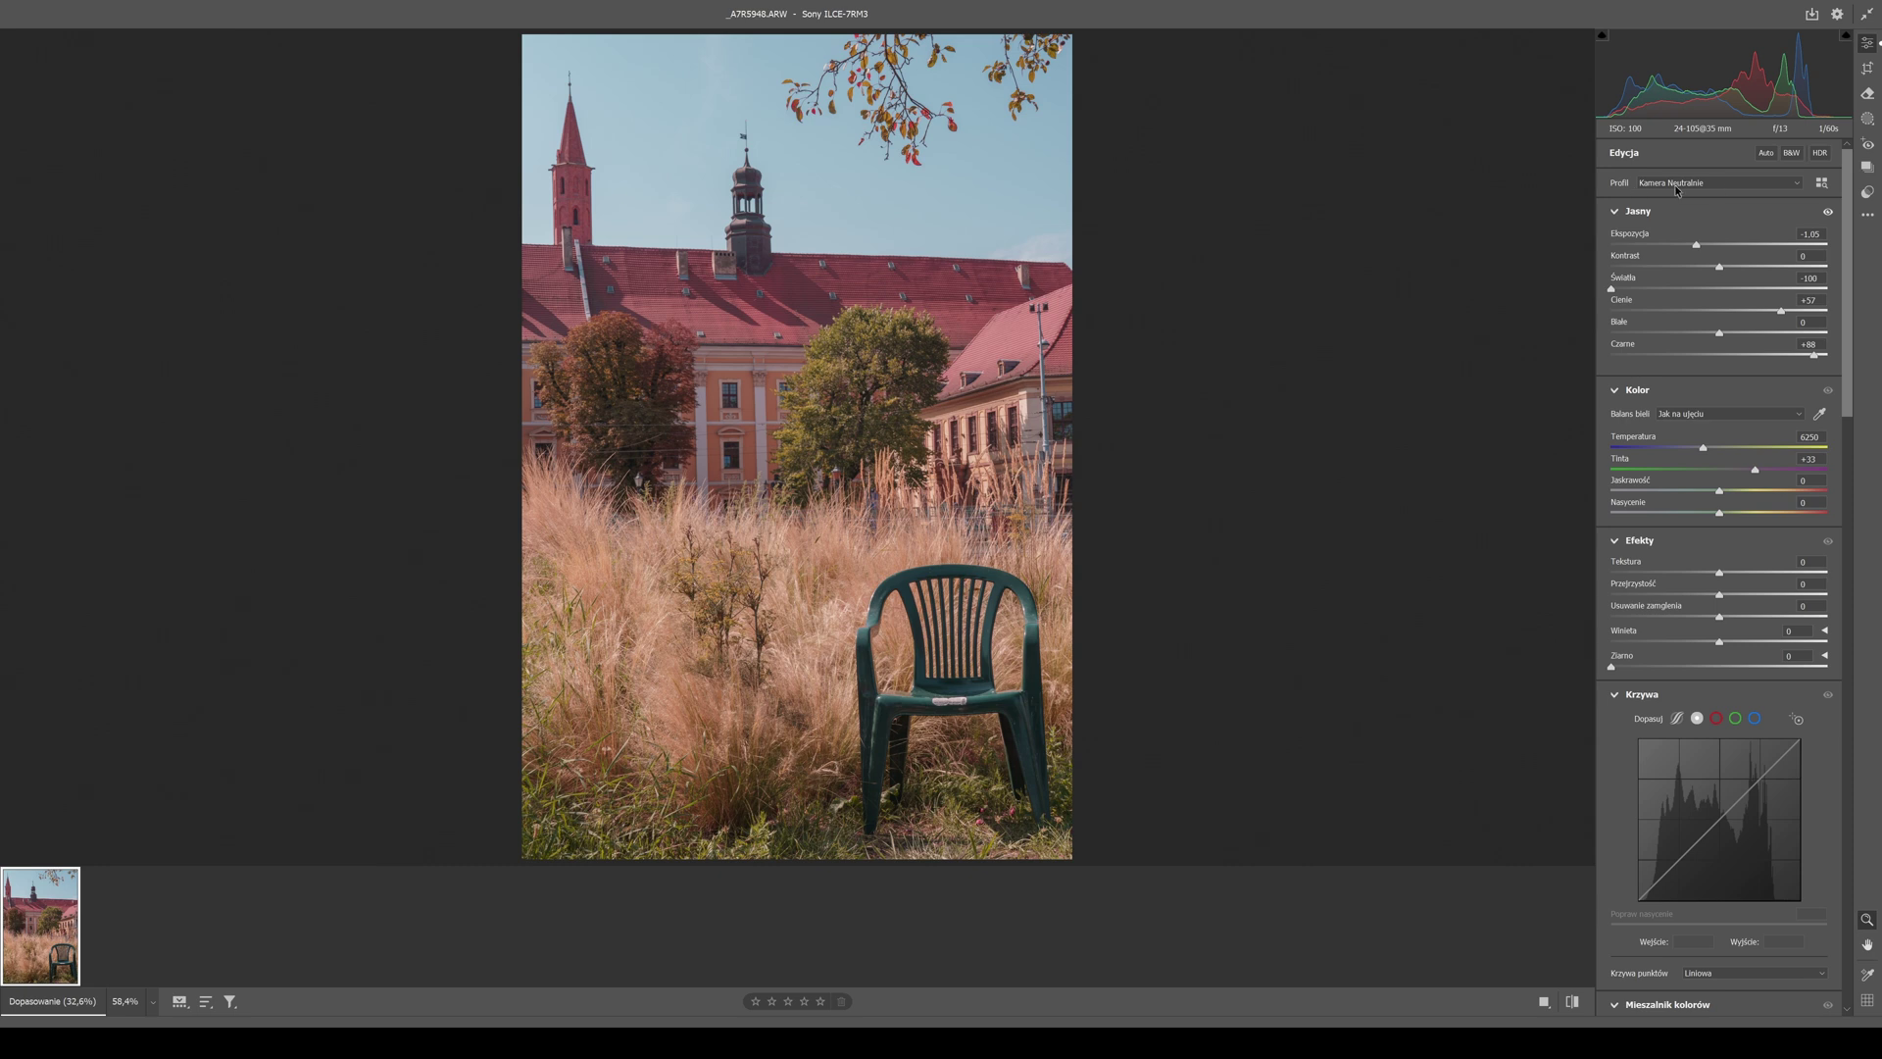
{"action": "scroll", "coordinate": [1676, 190], "scroll_direction": "down", "scroll_amount": 10}
{"action": "scroll", "coordinate": [1691, 245], "scroll_direction": "down", "scroll_amount": 10}
{"action": "scroll", "coordinate": [1711, 304], "scroll_direction": "down", "scroll_amount": 10}
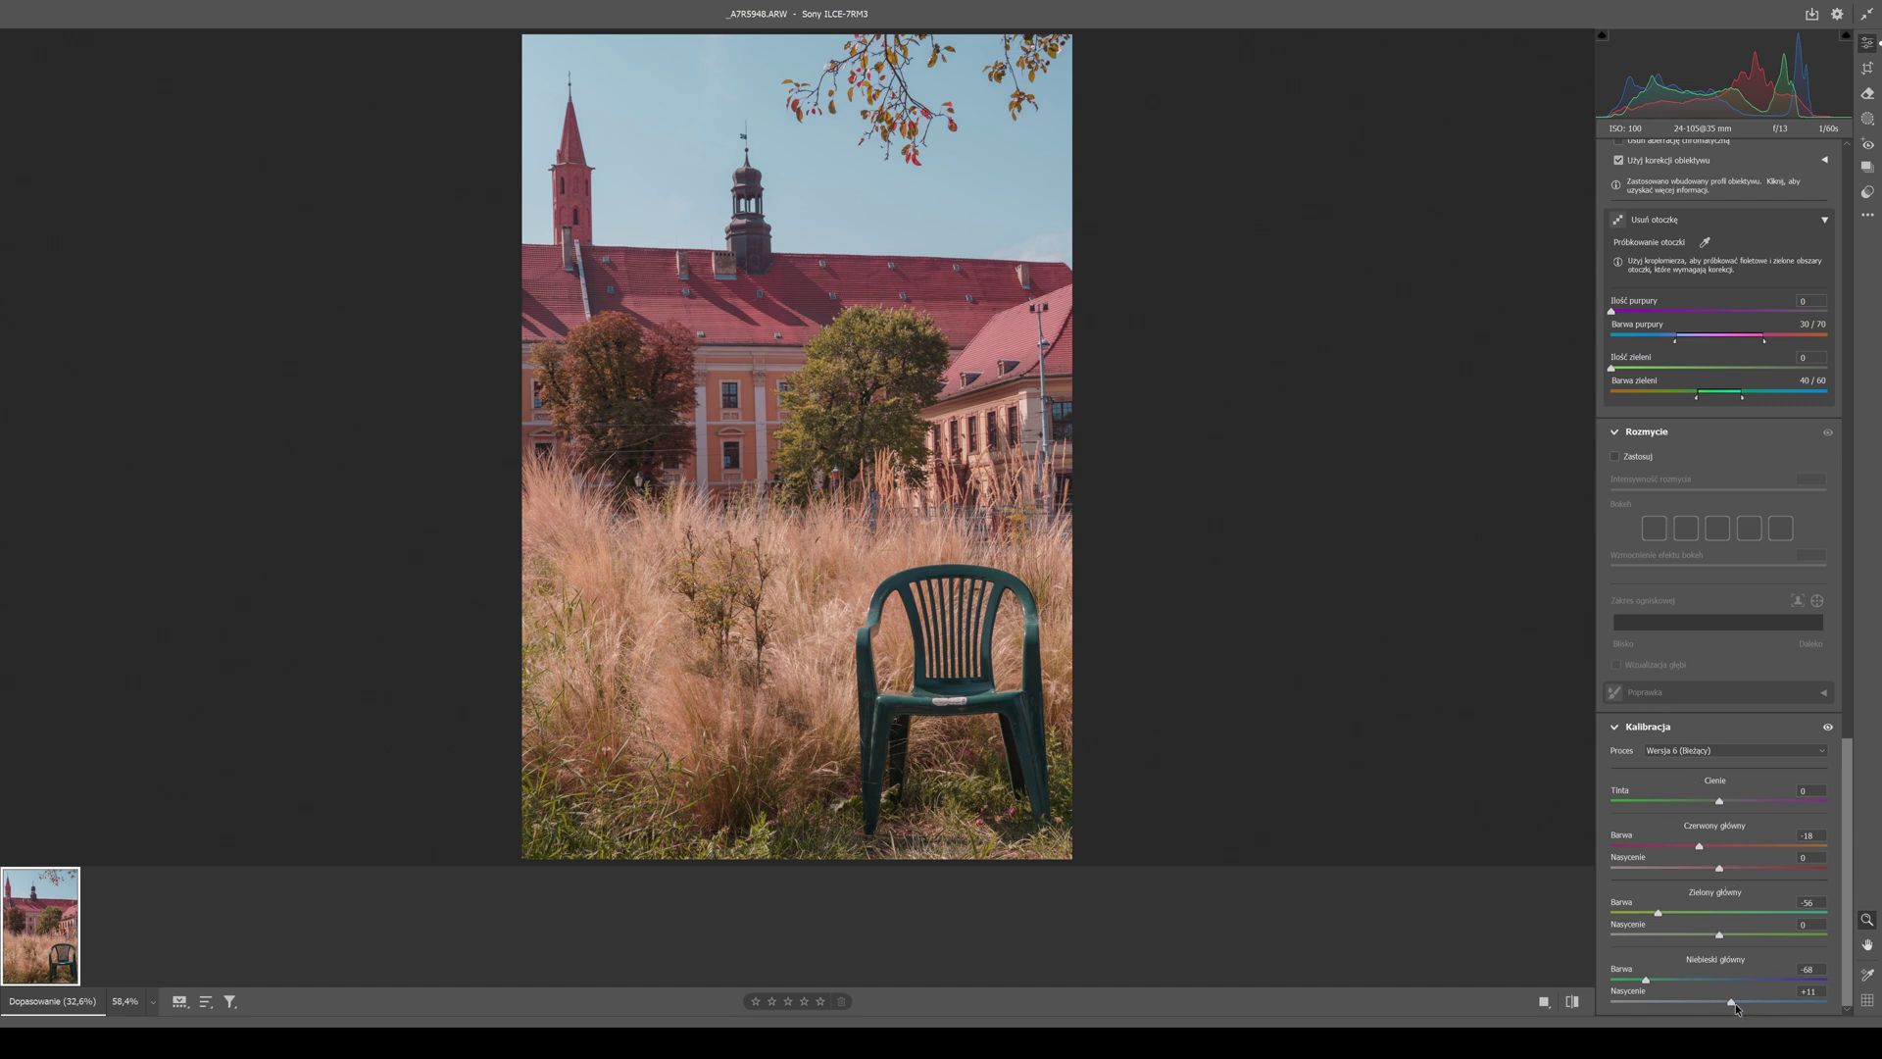
Step: Raise blue primary saturation to +41 and red to +47, and set green primary hue to -19
{"action": "left_click_drag", "start_coordinate": [1731, 1005], "coordinate": [1755, 997]}
{"action": "left_click_drag", "start_coordinate": [1755, 997], "coordinate": [1764, 995]}
{"action": "left_click_drag", "start_coordinate": [1721, 870], "coordinate": [1769, 866]}
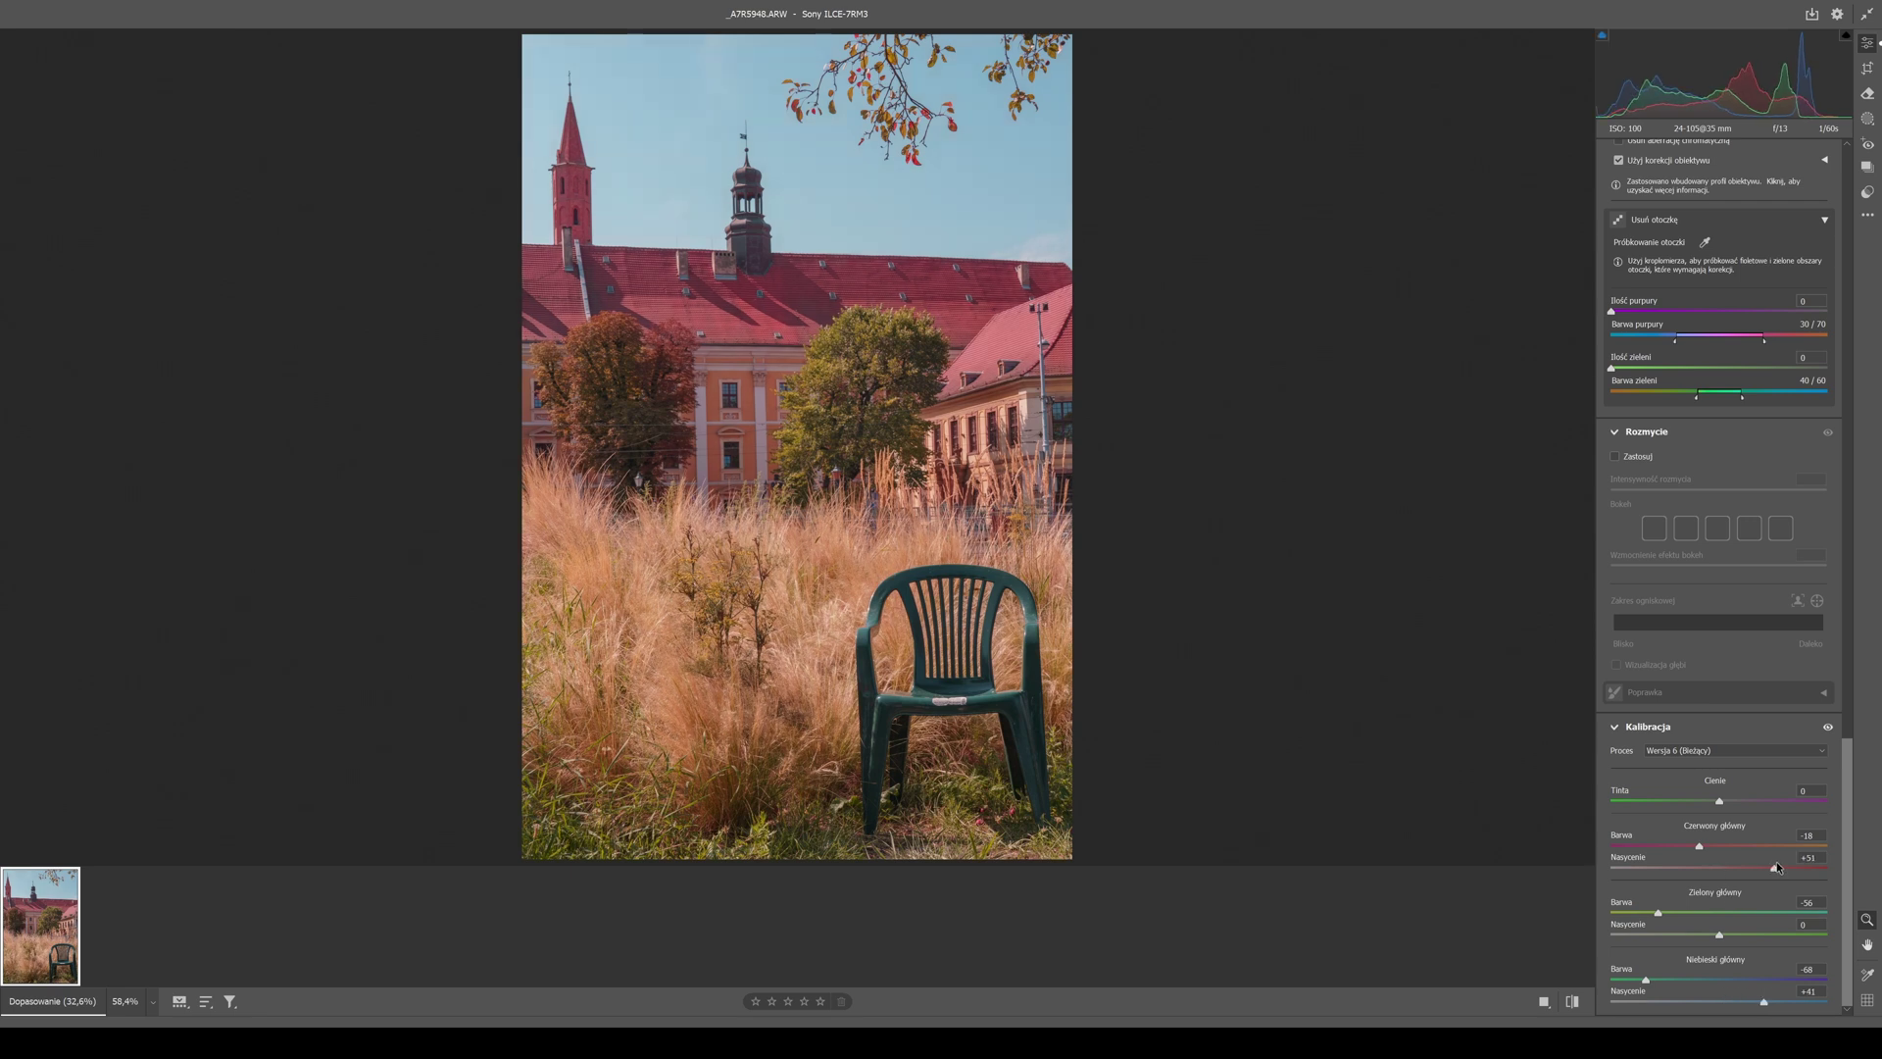
{"action": "left_click_drag", "start_coordinate": [1658, 913], "coordinate": [1699, 913]}
Step: In the colour mixer's Hue tab, set purple and magenta to -100 and red to -17
{"action": "scroll", "coordinate": [1678, 602], "scroll_direction": "up", "scroll_amount": 5}
{"action": "scroll", "coordinate": [1678, 602], "scroll_direction": "up", "scroll_amount": 5}
{"action": "scroll", "coordinate": [1678, 608], "scroll_direction": "up", "scroll_amount": 5}
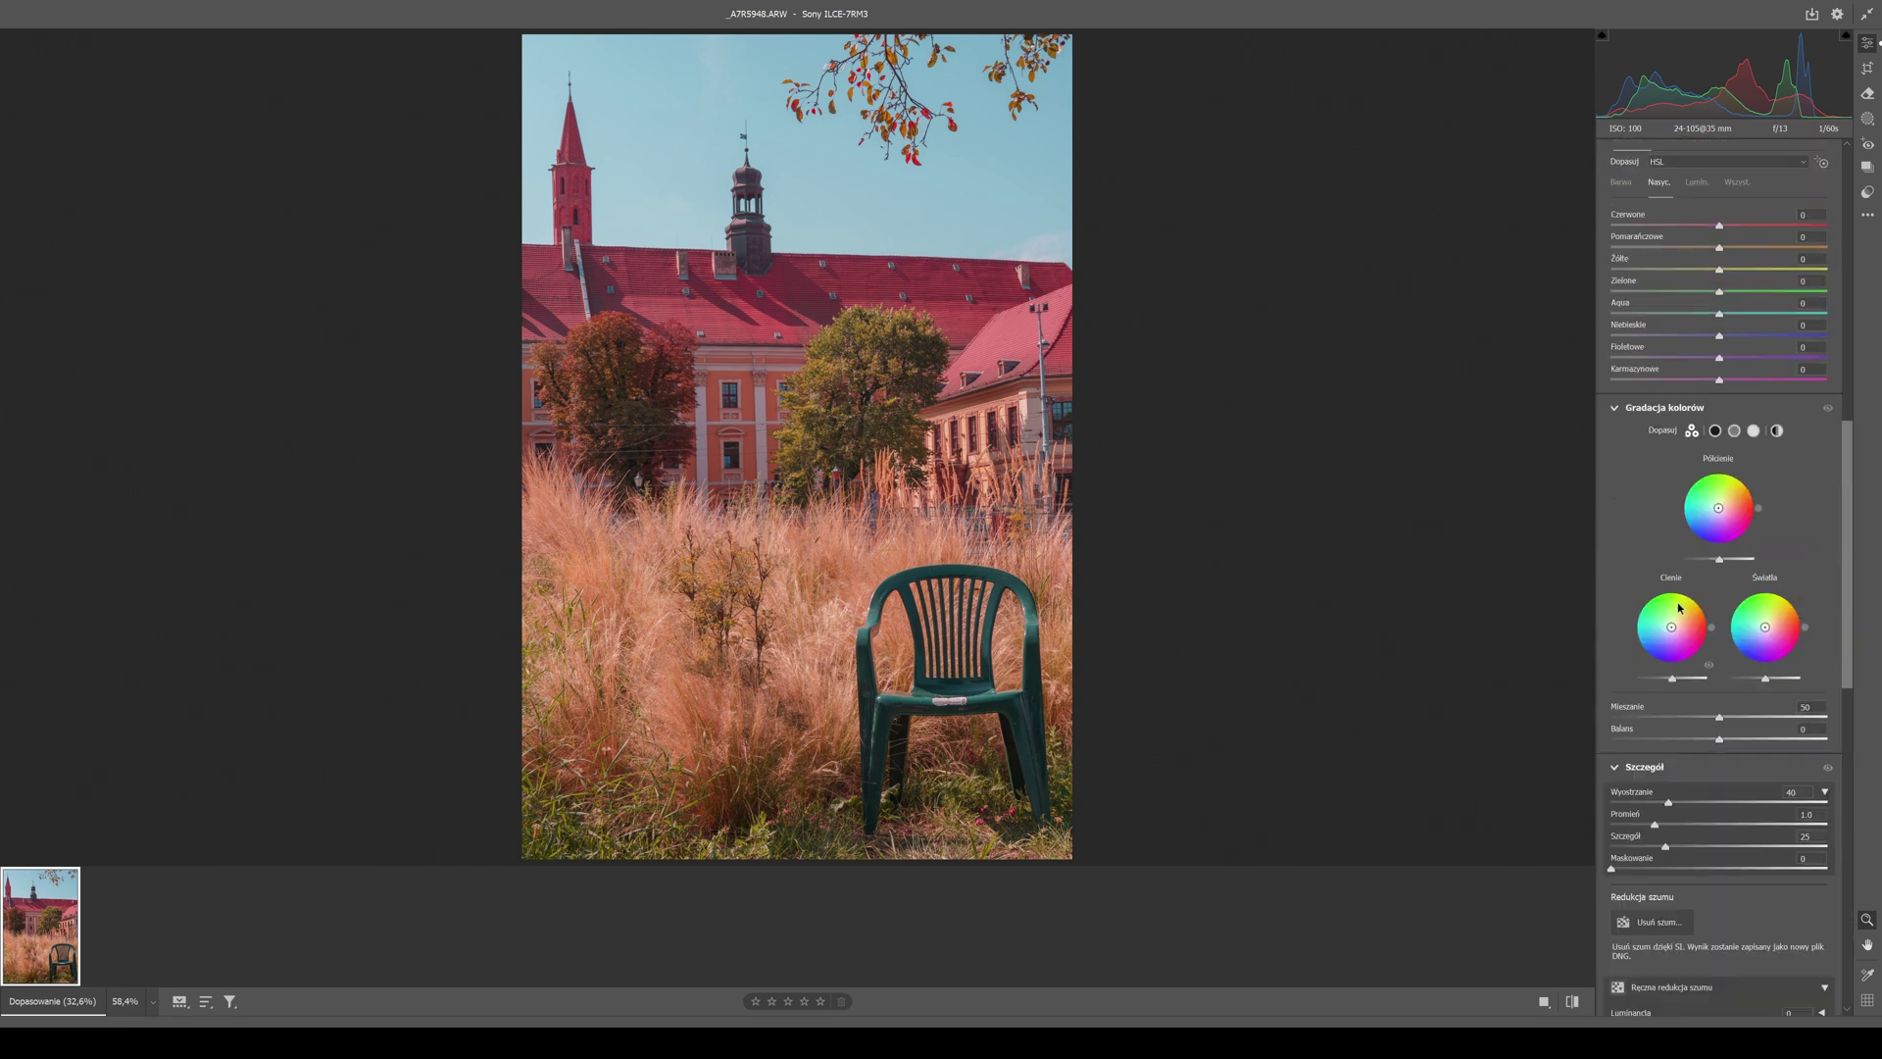
{"action": "scroll", "coordinate": [1761, 559], "scroll_direction": "up", "scroll_amount": 3}
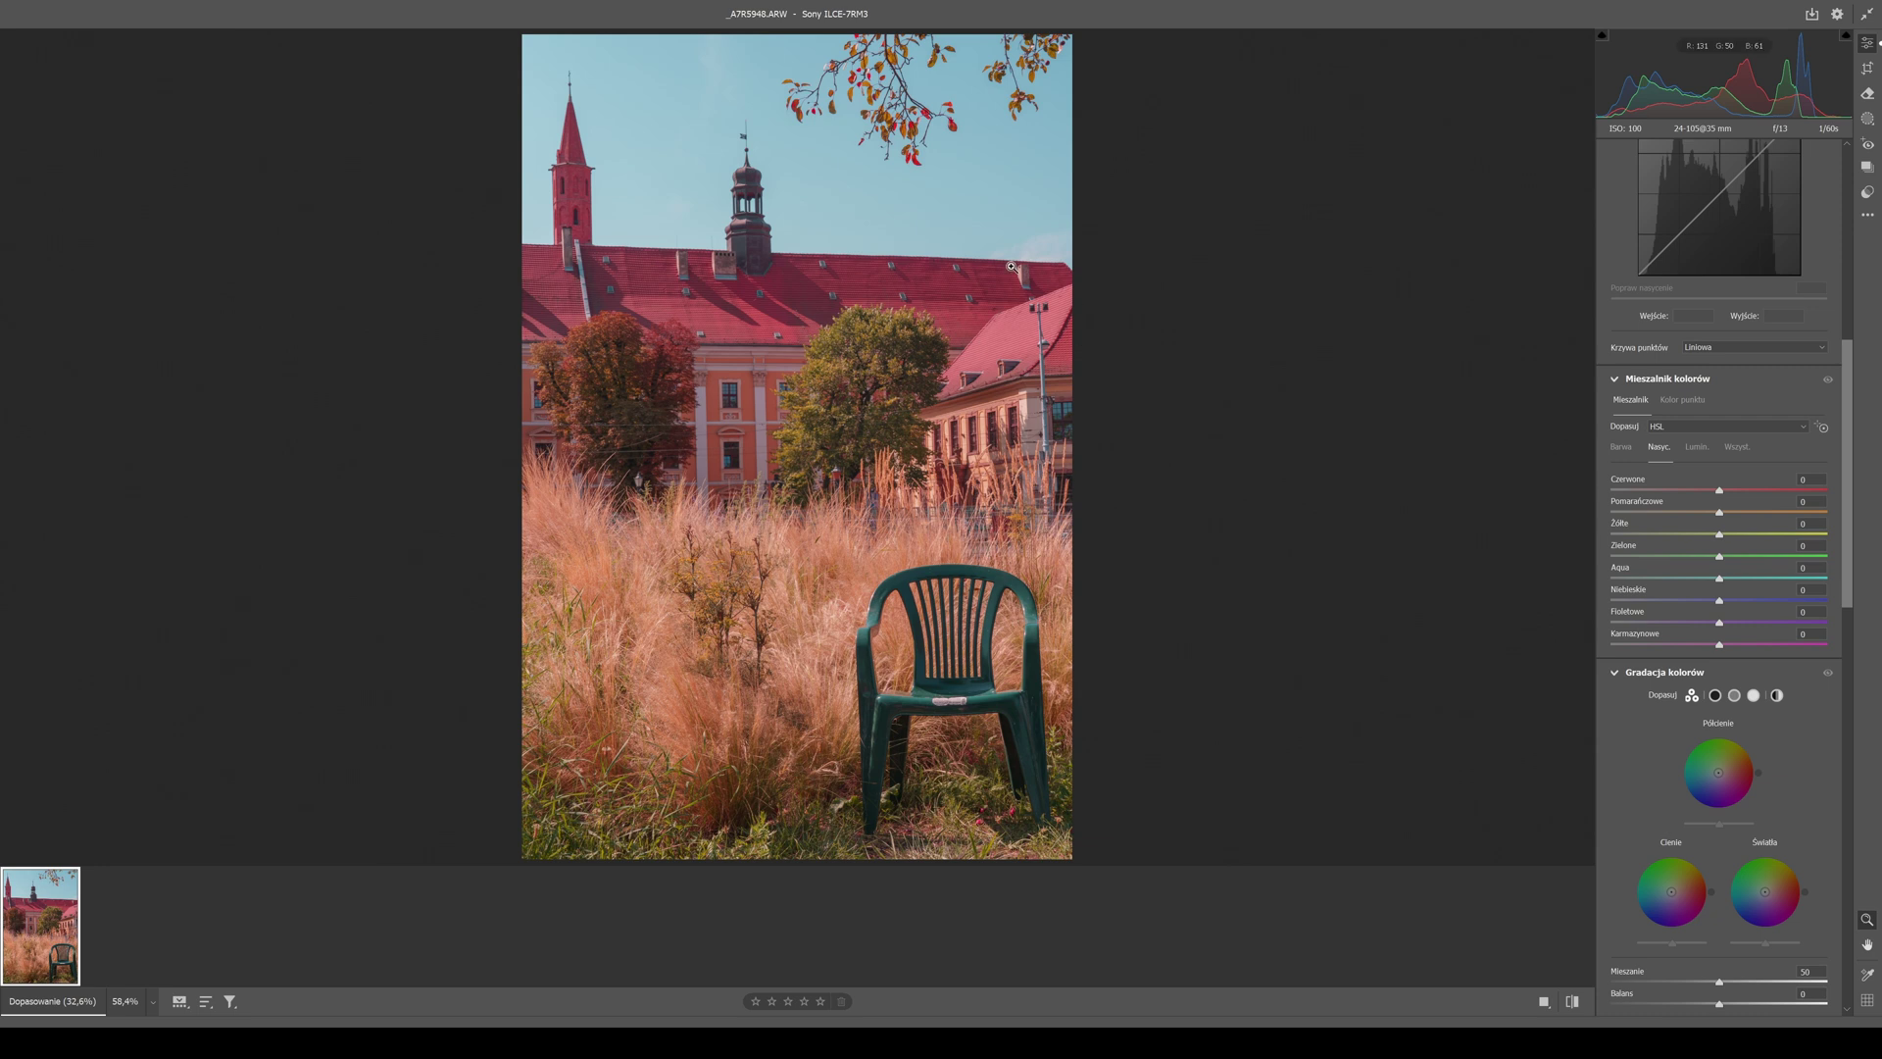
{"action": "left_click", "coordinate": [1094, 261]}
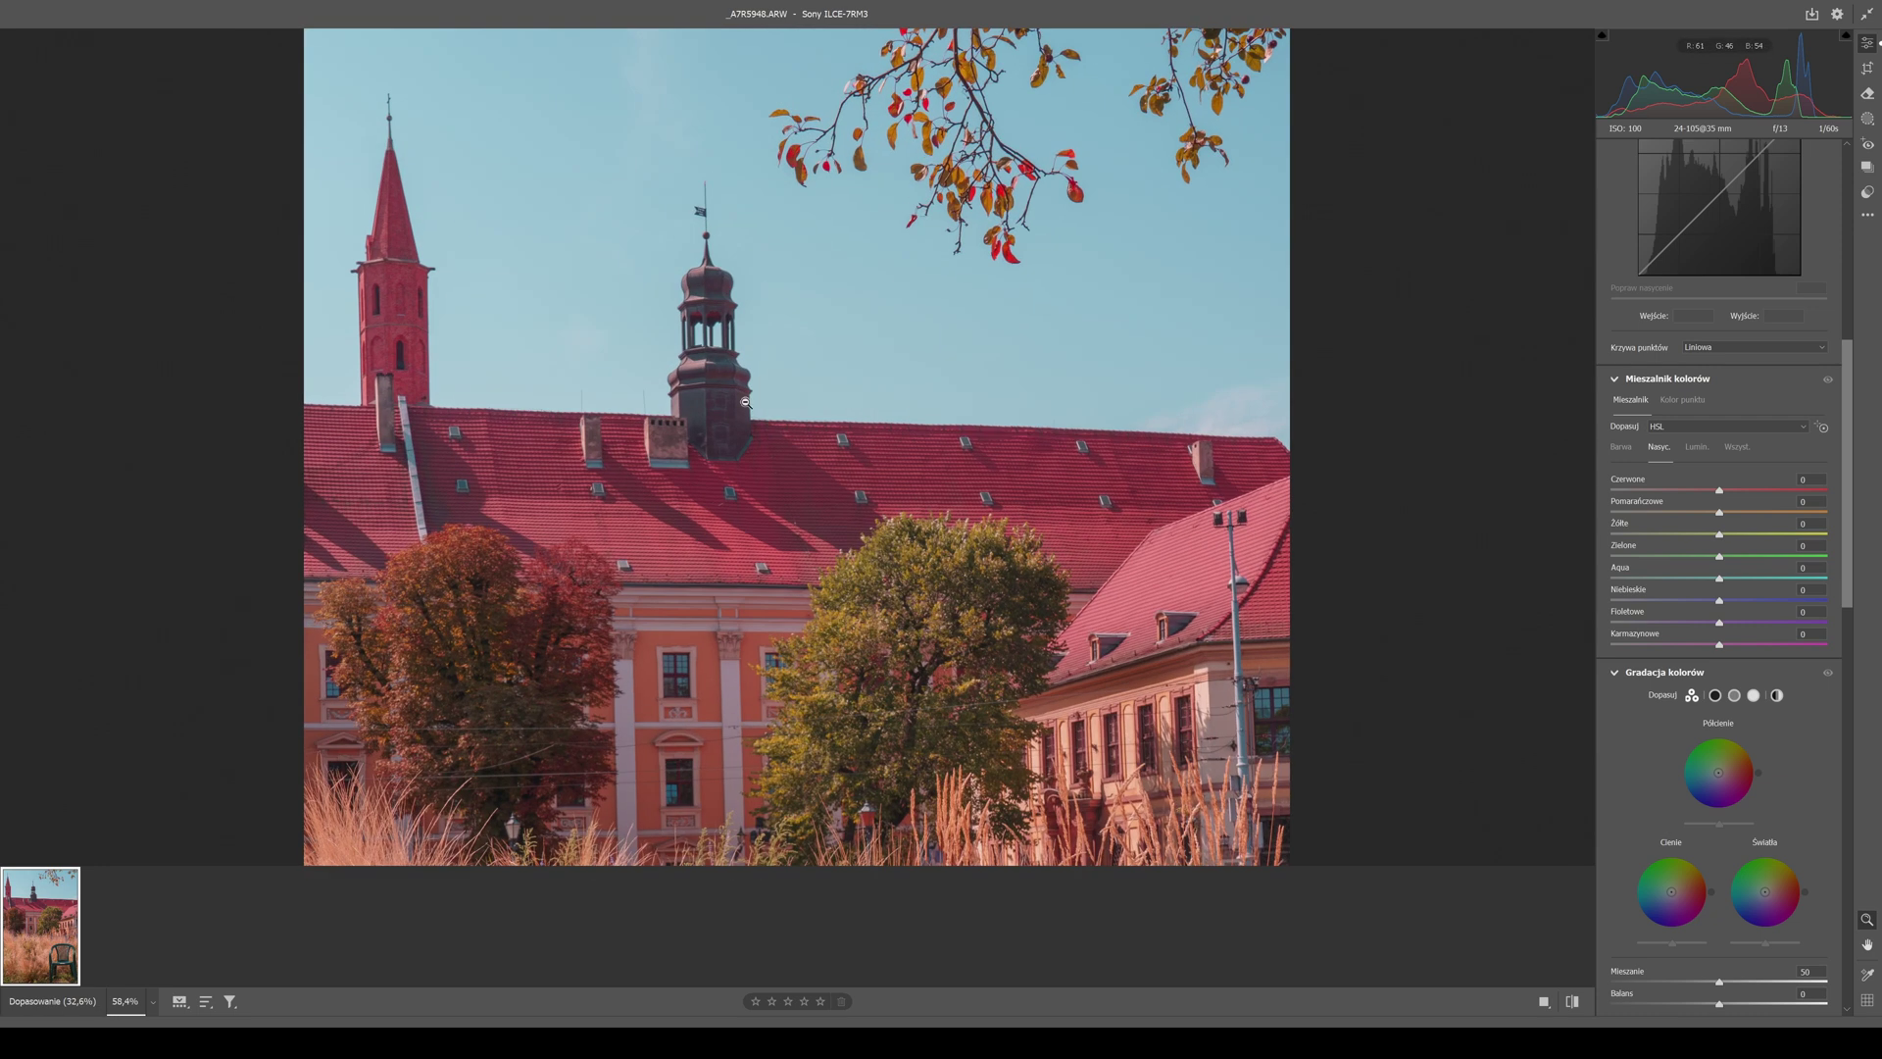
{"action": "left_click", "coordinate": [1623, 449]}
{"action": "mouse_move", "coordinate": [1720, 645]}
{"action": "left_mouse_down"}
{"action": "mouse_move", "coordinate": [1744, 645]}
{"action": "mouse_move", "coordinate": [1642, 647]}
{"action": "left_mouse_up"}
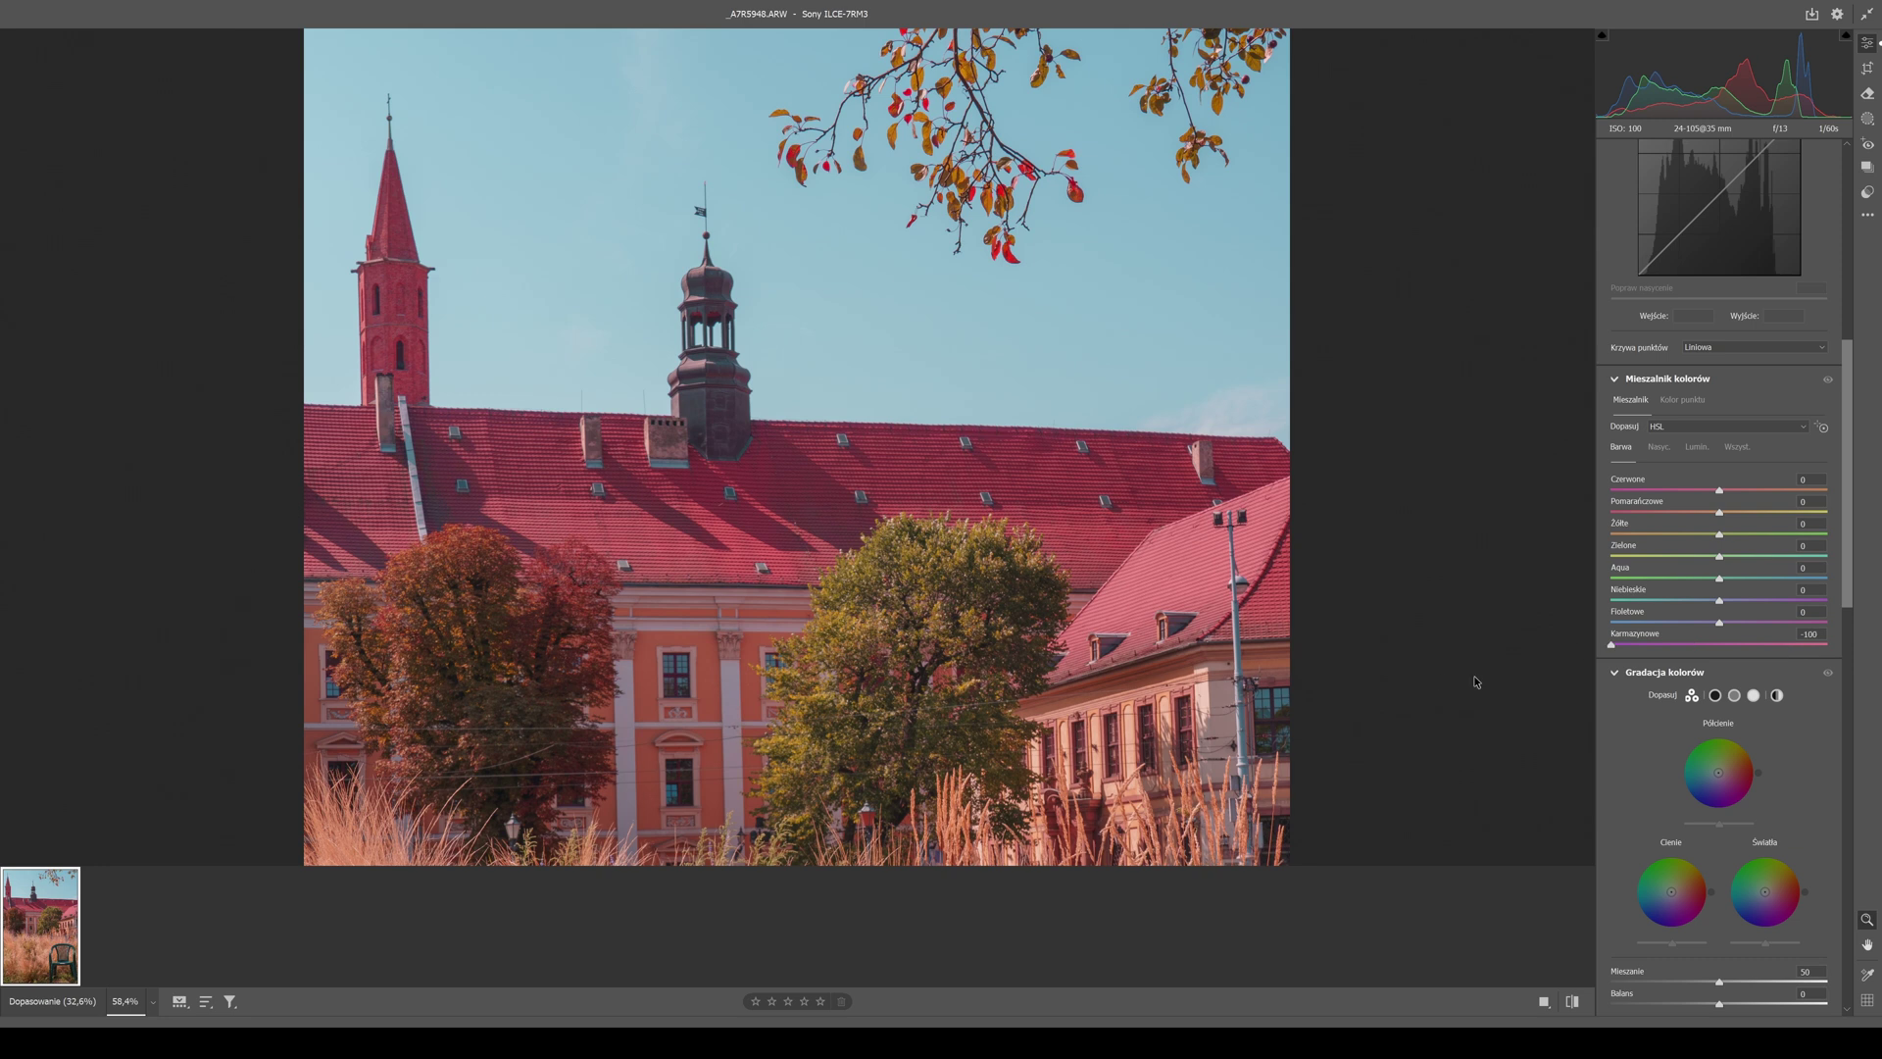
{"action": "mouse_move", "coordinate": [1706, 650]}
{"action": "left_mouse_down"}
{"action": "mouse_move", "coordinate": [1782, 617]}
{"action": "mouse_move", "coordinate": [1658, 612]}
{"action": "left_mouse_up"}
{"action": "mouse_move", "coordinate": [1703, 624]}
{"action": "left_mouse_down"}
{"action": "mouse_move", "coordinate": [1784, 624]}
{"action": "mouse_move", "coordinate": [1591, 627]}
{"action": "left_mouse_up"}
{"action": "left_click_drag", "start_coordinate": [1713, 644], "coordinate": [1495, 665]}
{"action": "left_click_drag", "start_coordinate": [1719, 490], "coordinate": [1700, 493]}
{"action": "mouse_move", "coordinate": [1721, 488]}
{"action": "left_mouse_down"}
{"action": "mouse_move", "coordinate": [1645, 480]}
{"action": "mouse_move", "coordinate": [1737, 509]}
{"action": "left_mouse_up"}
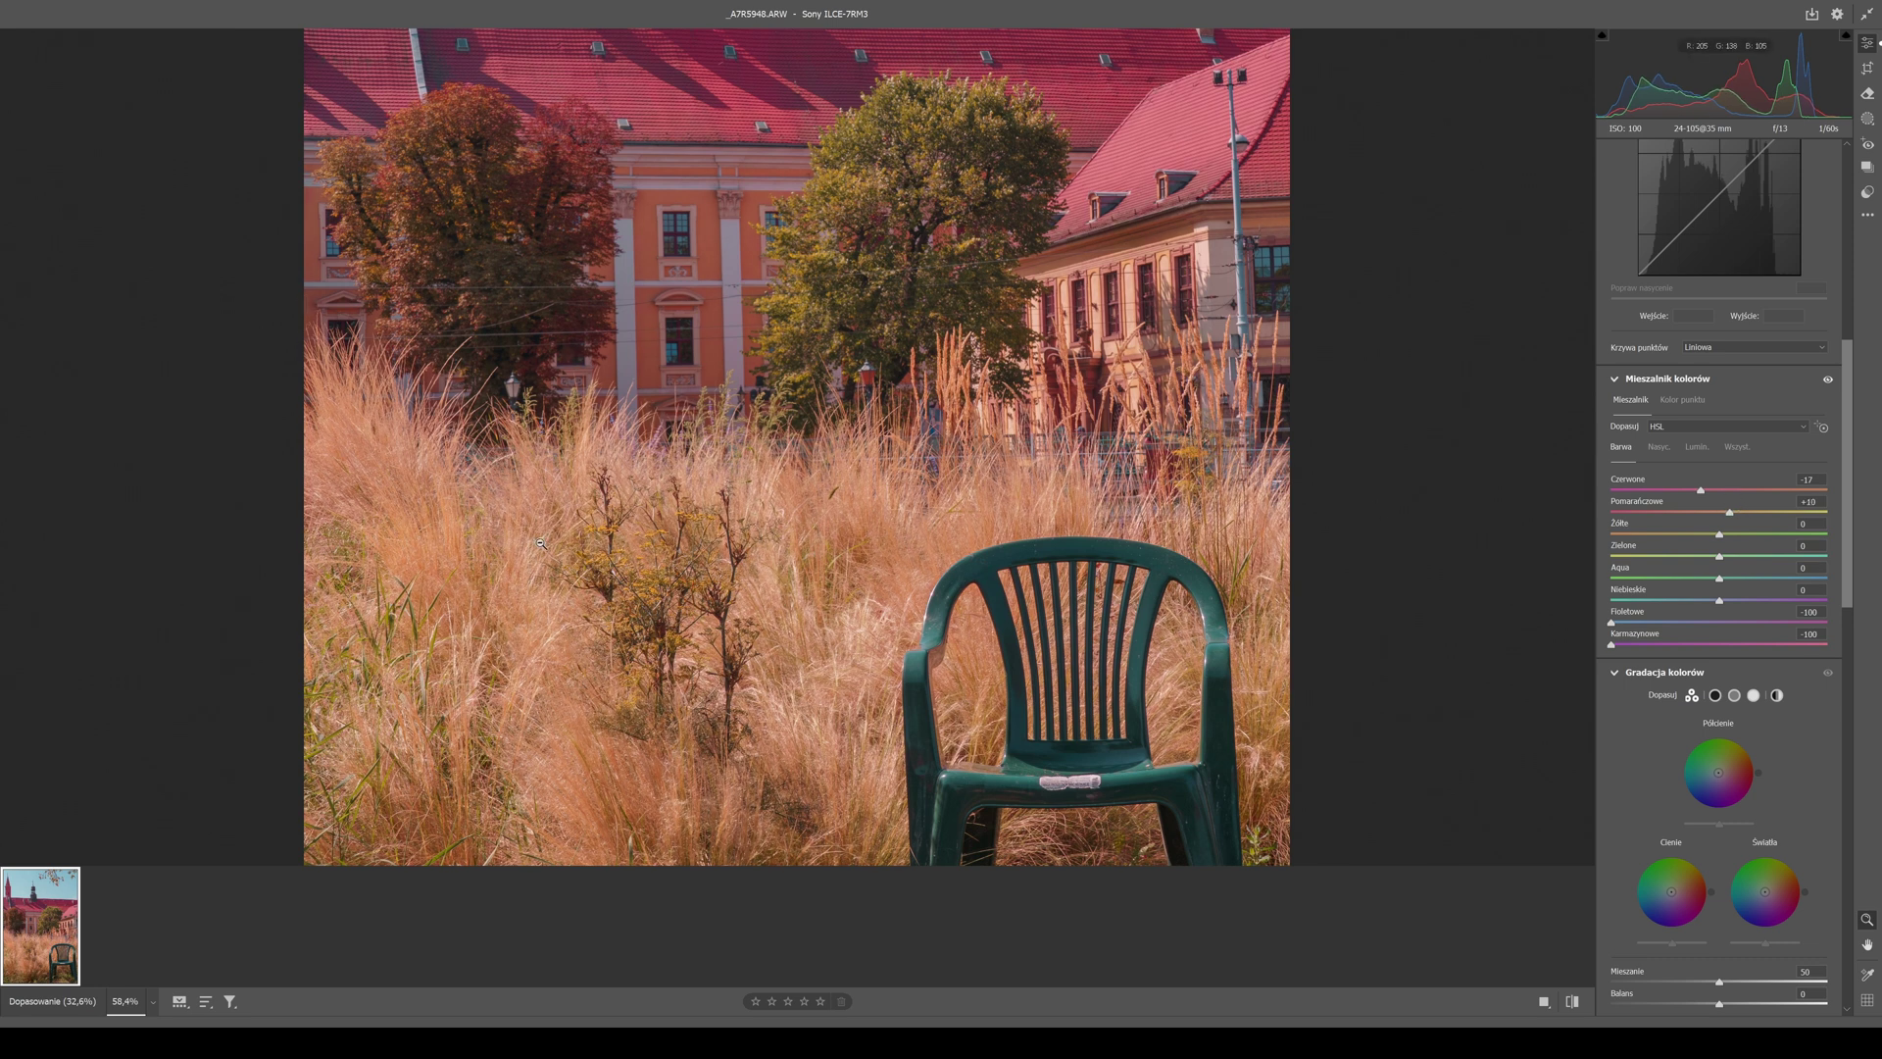
Step: Set the orange hue to +15 and the aqua hue to -36
{"action": "left_click_drag", "start_coordinate": [1735, 513], "coordinate": [1738, 509]}
{"action": "scroll", "coordinate": [773, 353], "scroll_direction": "up", "scroll_amount": 3}
{"action": "scroll", "coordinate": [773, 353], "scroll_direction": "up", "scroll_amount": 3}
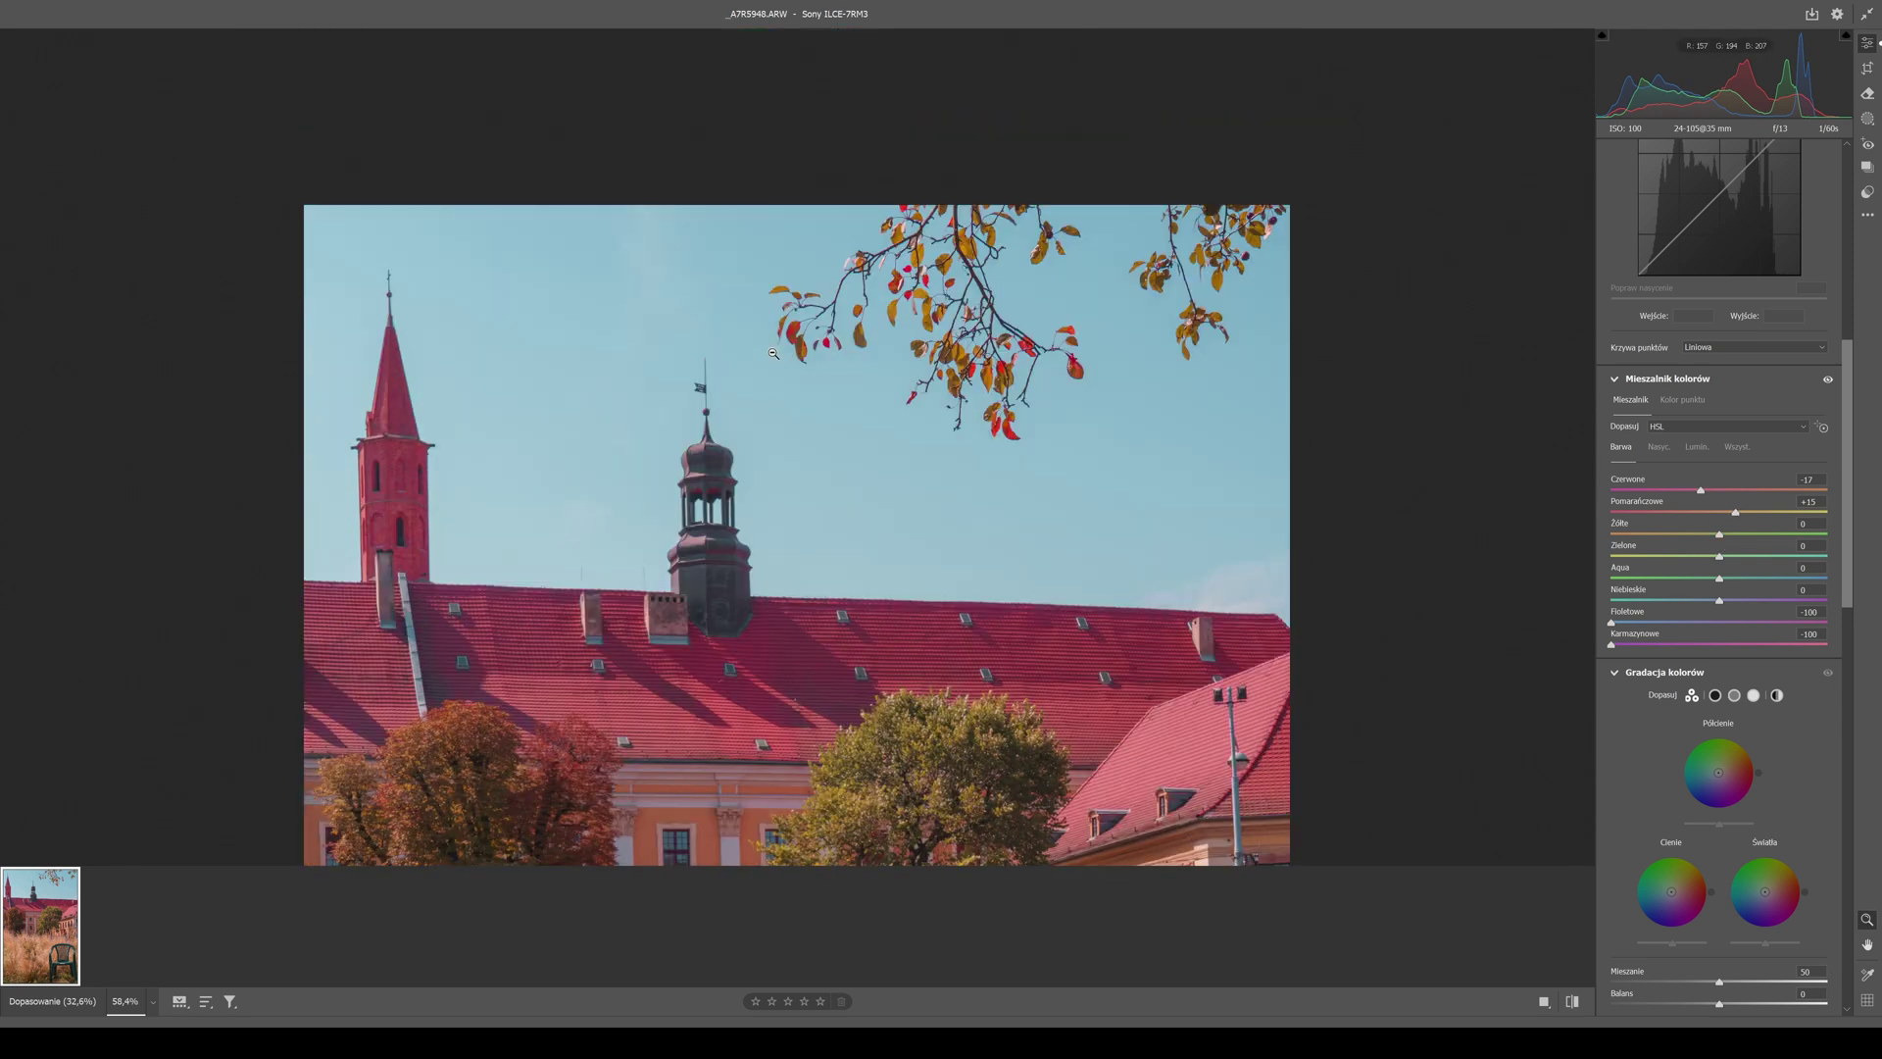
{"action": "scroll", "coordinate": [826, 376], "scroll_direction": "down", "scroll_amount": 3}
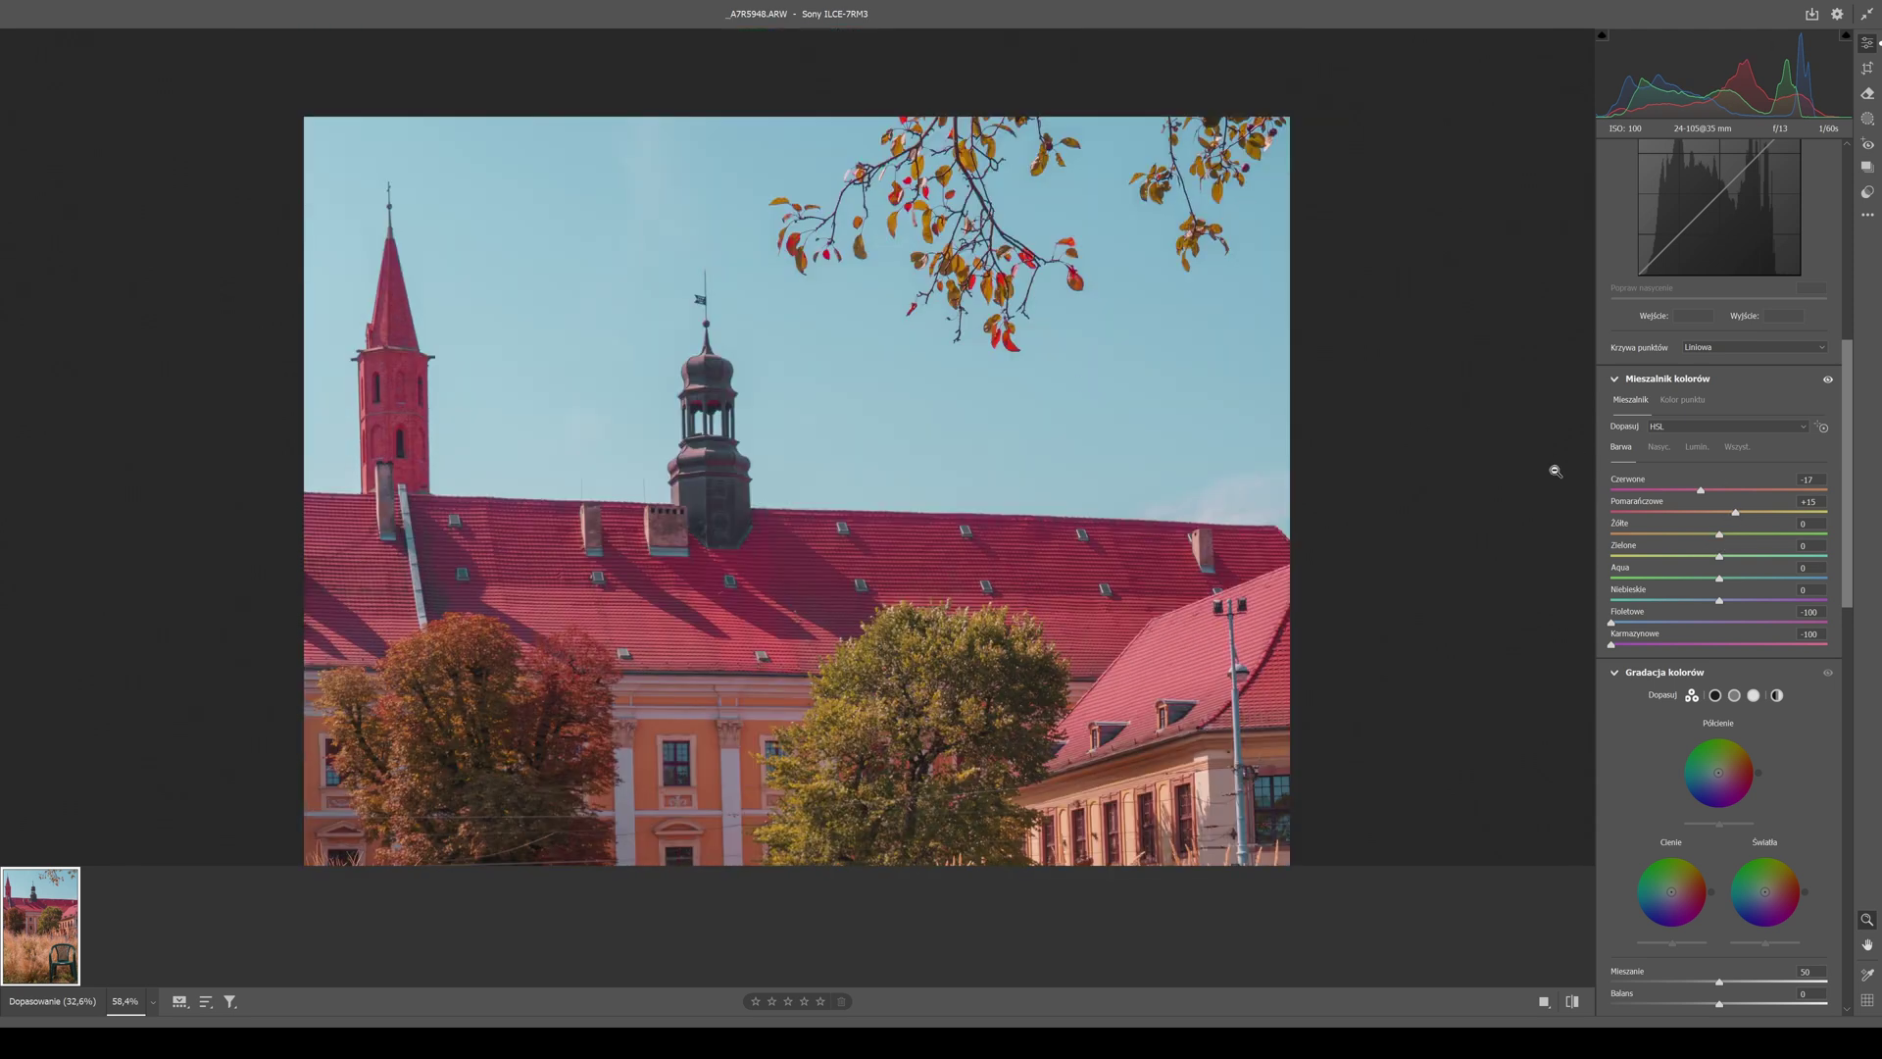
{"action": "left_click", "coordinate": [1658, 448]}
{"action": "left_click", "coordinate": [1660, 451]}
{"action": "left_click", "coordinate": [1622, 449]}
{"action": "mouse_move", "coordinate": [1719, 577]}
{"action": "left_mouse_down"}
{"action": "mouse_move", "coordinate": [1681, 567]}
{"action": "mouse_move", "coordinate": [1663, 594]}
{"action": "left_mouse_up"}
Step: Set the yellow hue to -65 and the blue hue to -29, with the photo fitted to the window
{"action": "scroll", "coordinate": [1049, 404], "scroll_direction": "down", "scroll_amount": 5}
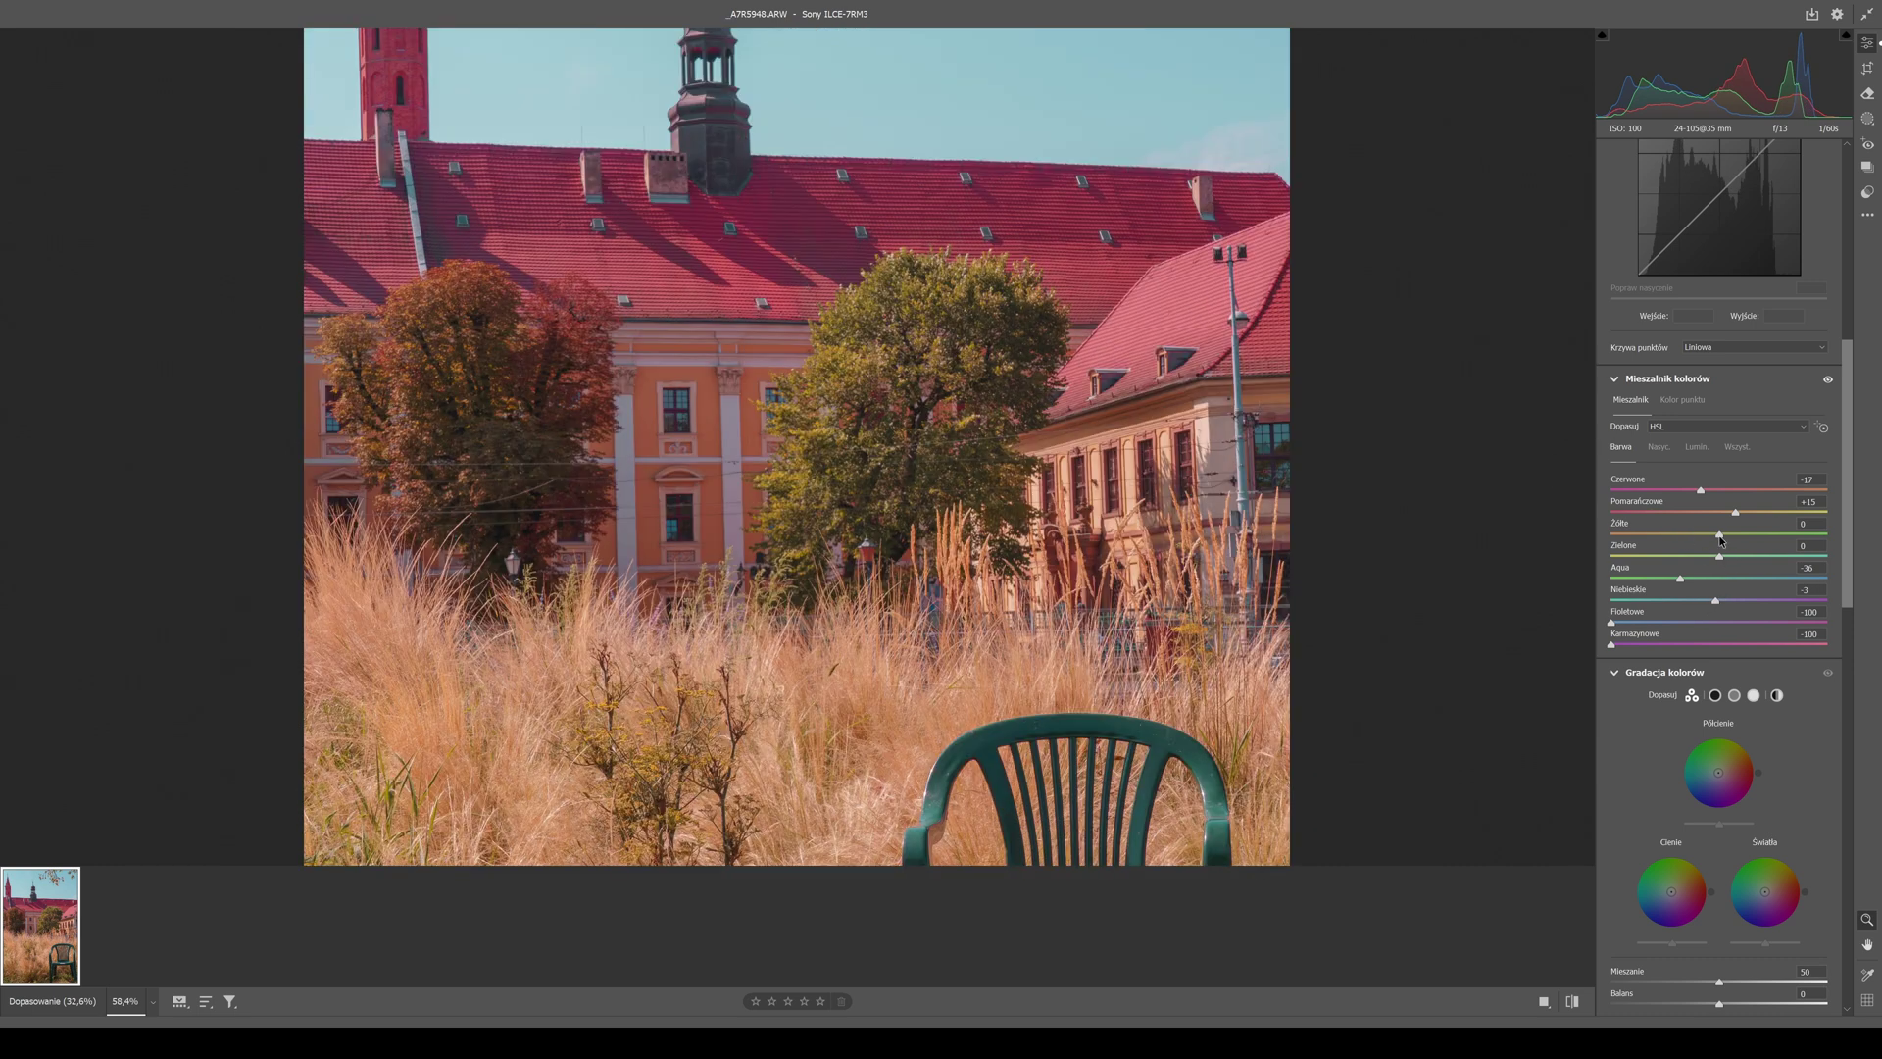
{"action": "left_click_drag", "start_coordinate": [1699, 532], "coordinate": [1815, 532]}
{"action": "left_click_drag", "start_coordinate": [1880, 522], "coordinate": [1680, 524]}
{"action": "key", "text": "ctrl+0"}
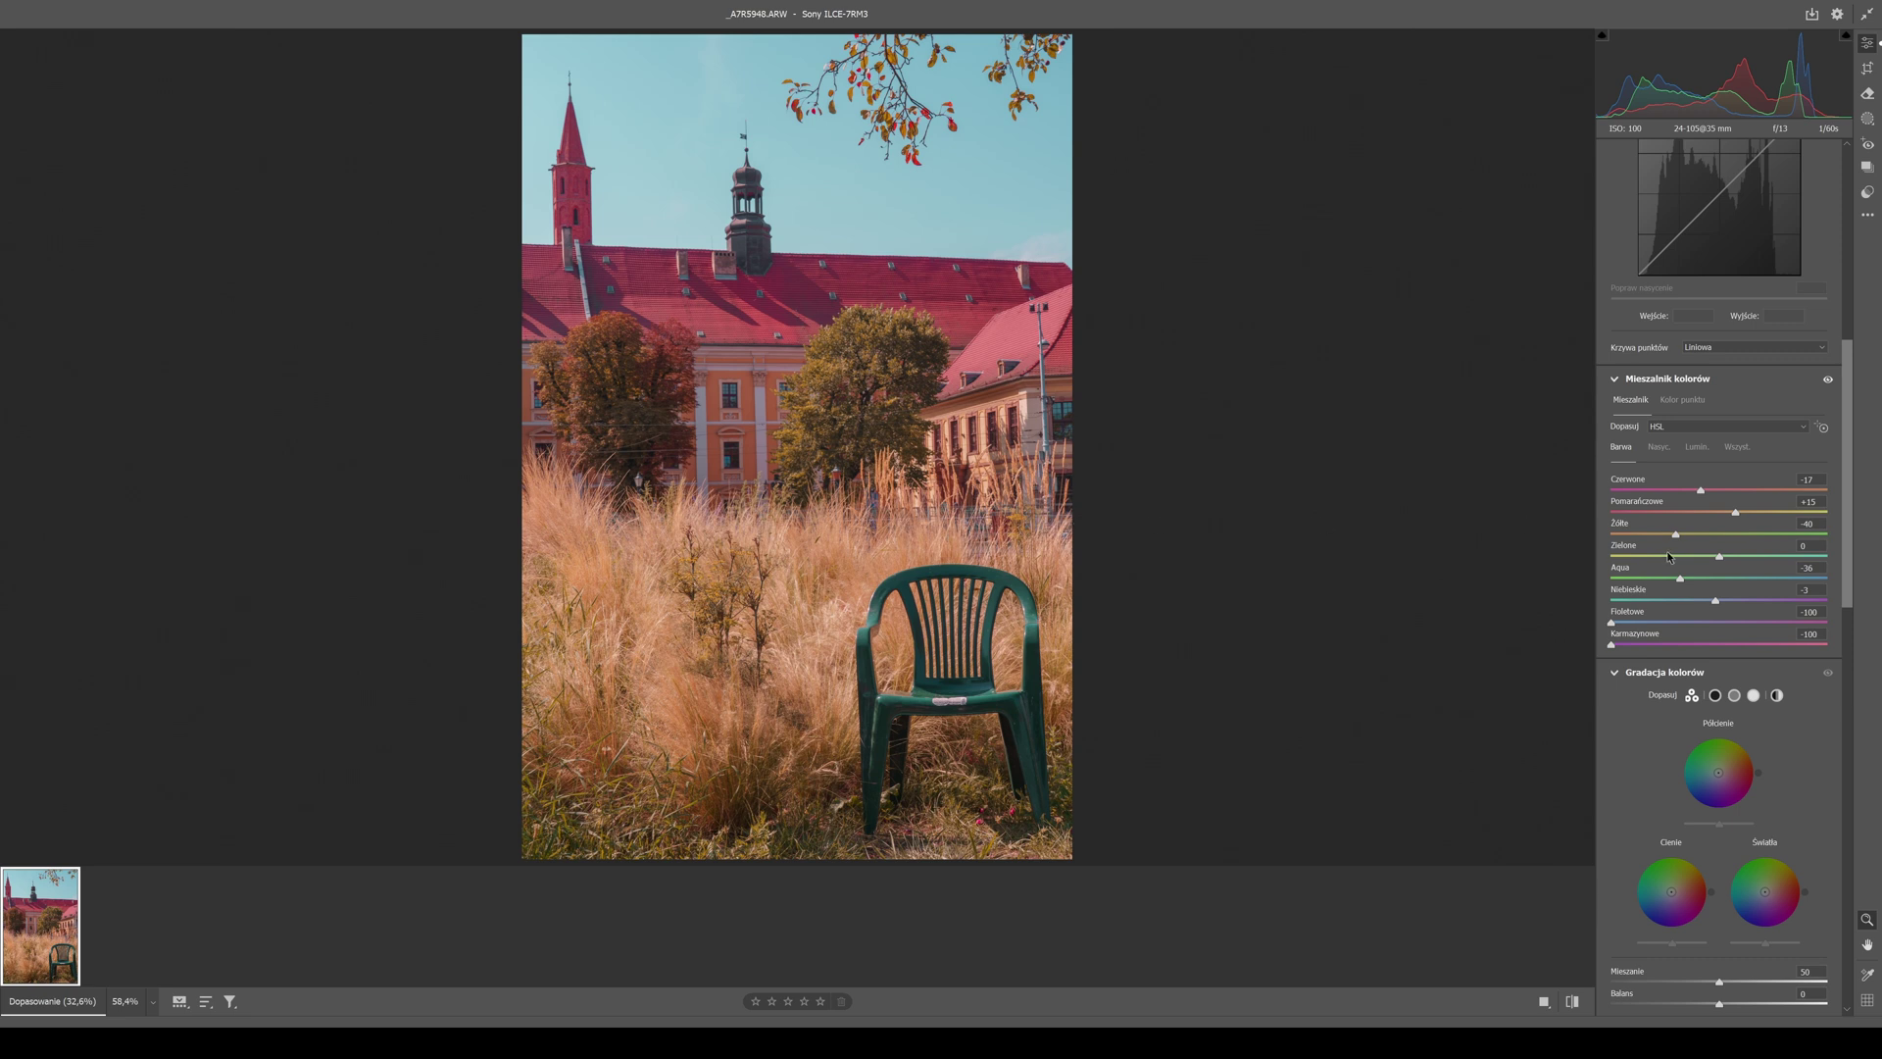
{"action": "left_click_drag", "start_coordinate": [1677, 535], "coordinate": [1652, 508]}
{"action": "left_click_drag", "start_coordinate": [1705, 598], "coordinate": [1687, 598]}
{"action": "left_click", "coordinate": [1000, 397]}
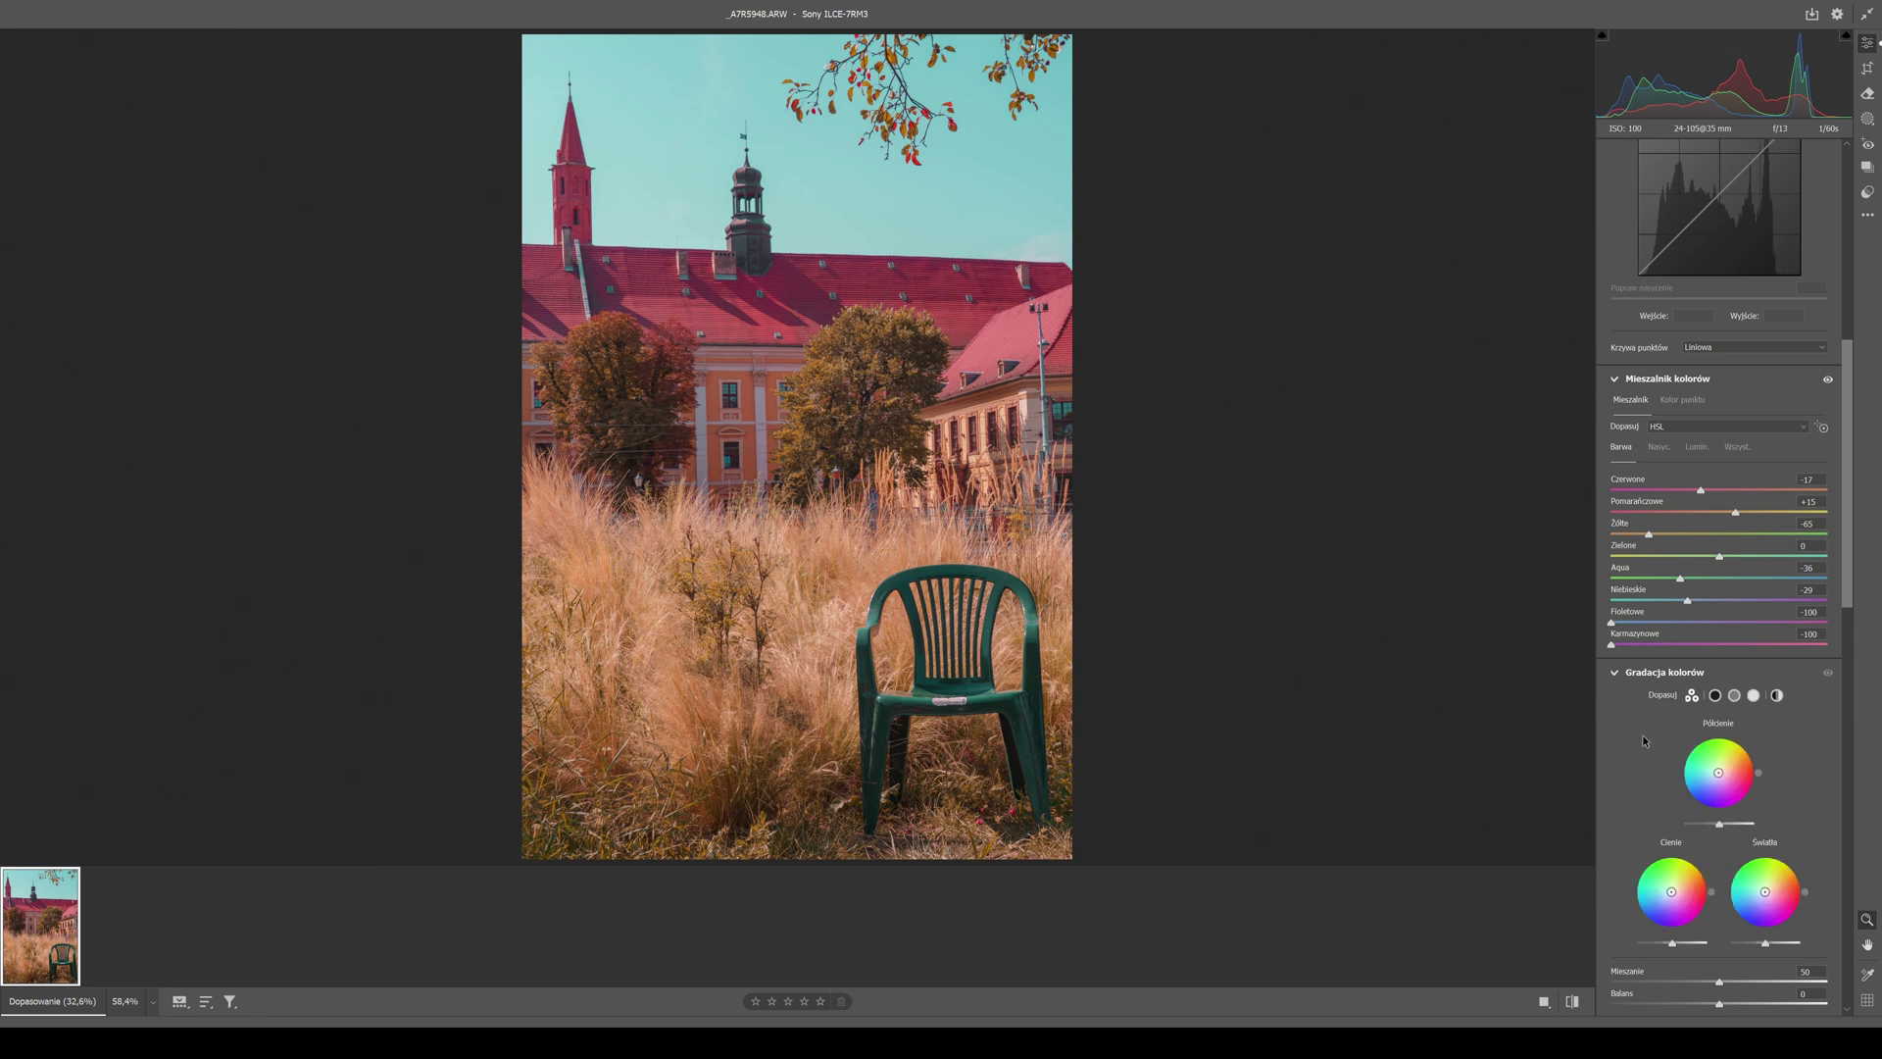
{"action": "scroll", "coordinate": [1642, 742], "scroll_direction": "down", "scroll_amount": 2}
{"action": "mouse_move", "coordinate": [1717, 773]}
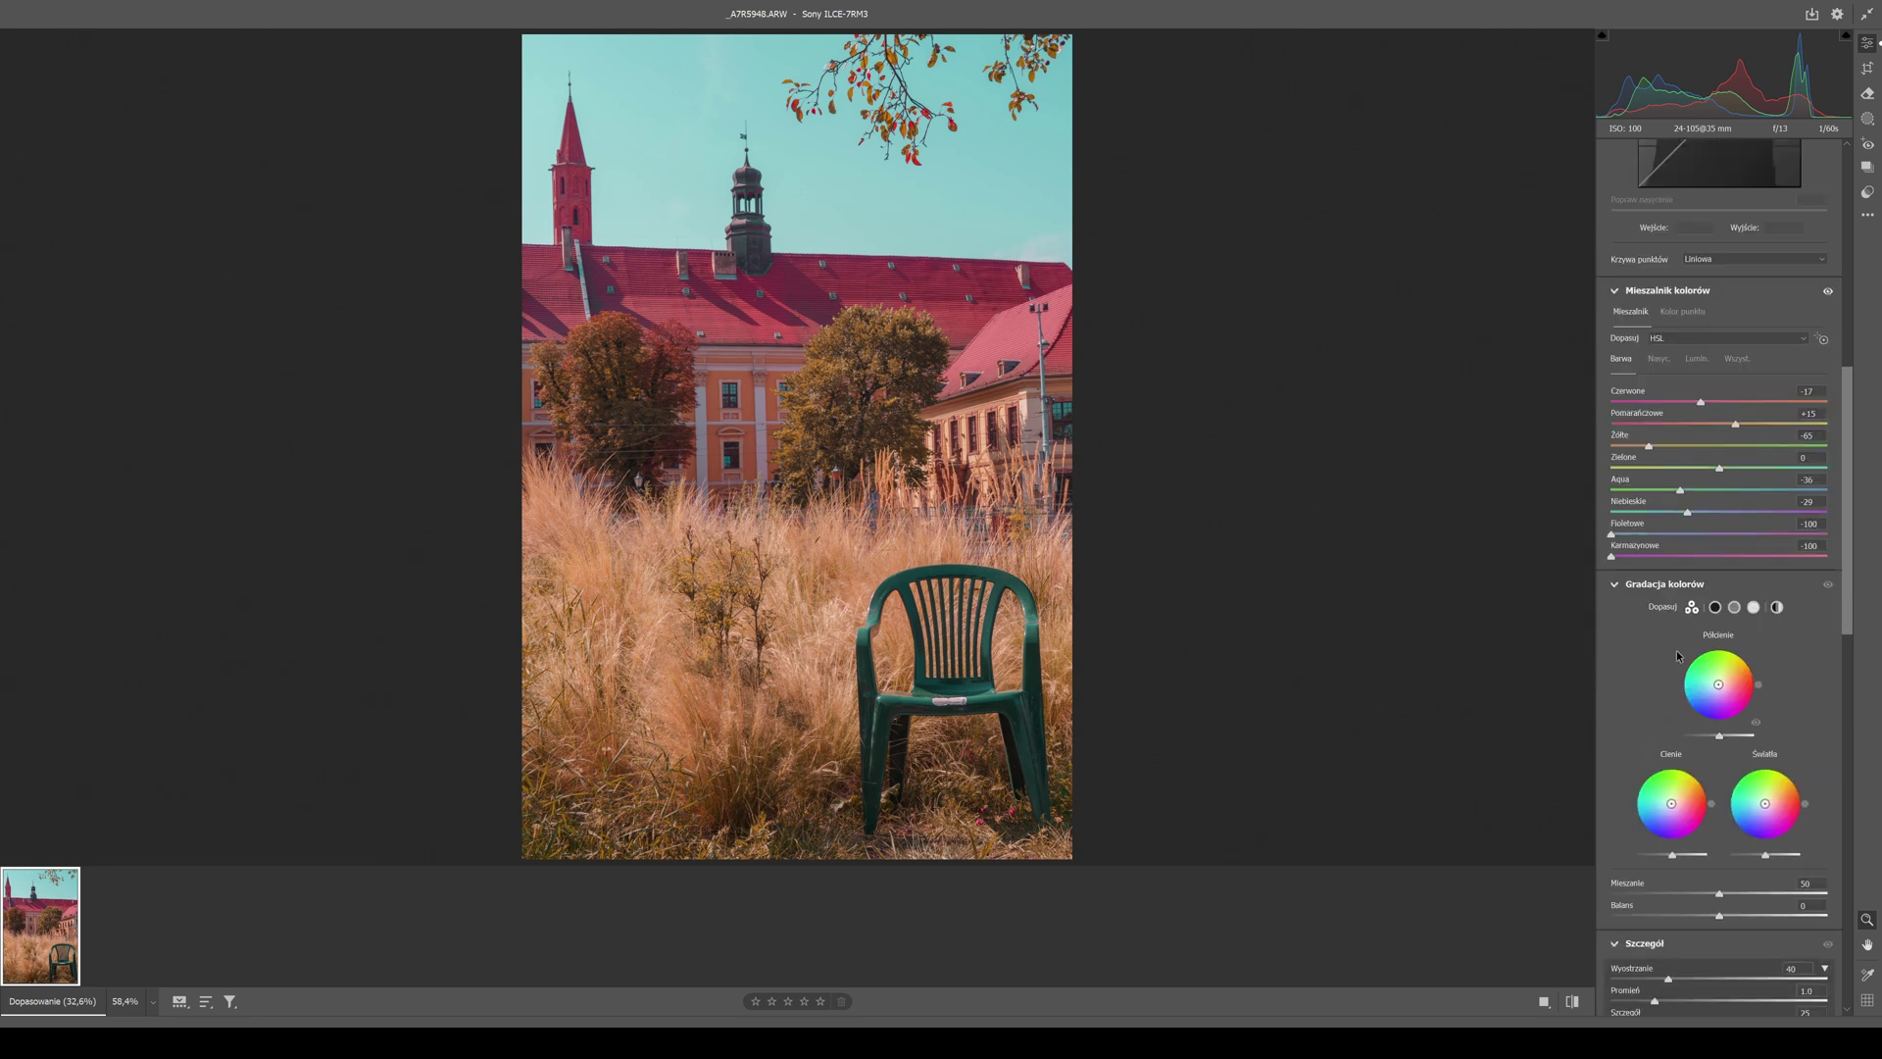
{"action": "scroll", "coordinate": [1677, 655], "scroll_direction": "up", "scroll_amount": 2}
Step: Tint the shadows wheel blue and the highlights wheel cyan, and slightly raise midtone luminance
{"action": "scroll", "coordinate": [887, 407], "scroll_direction": "down", "scroll_amount": 2}
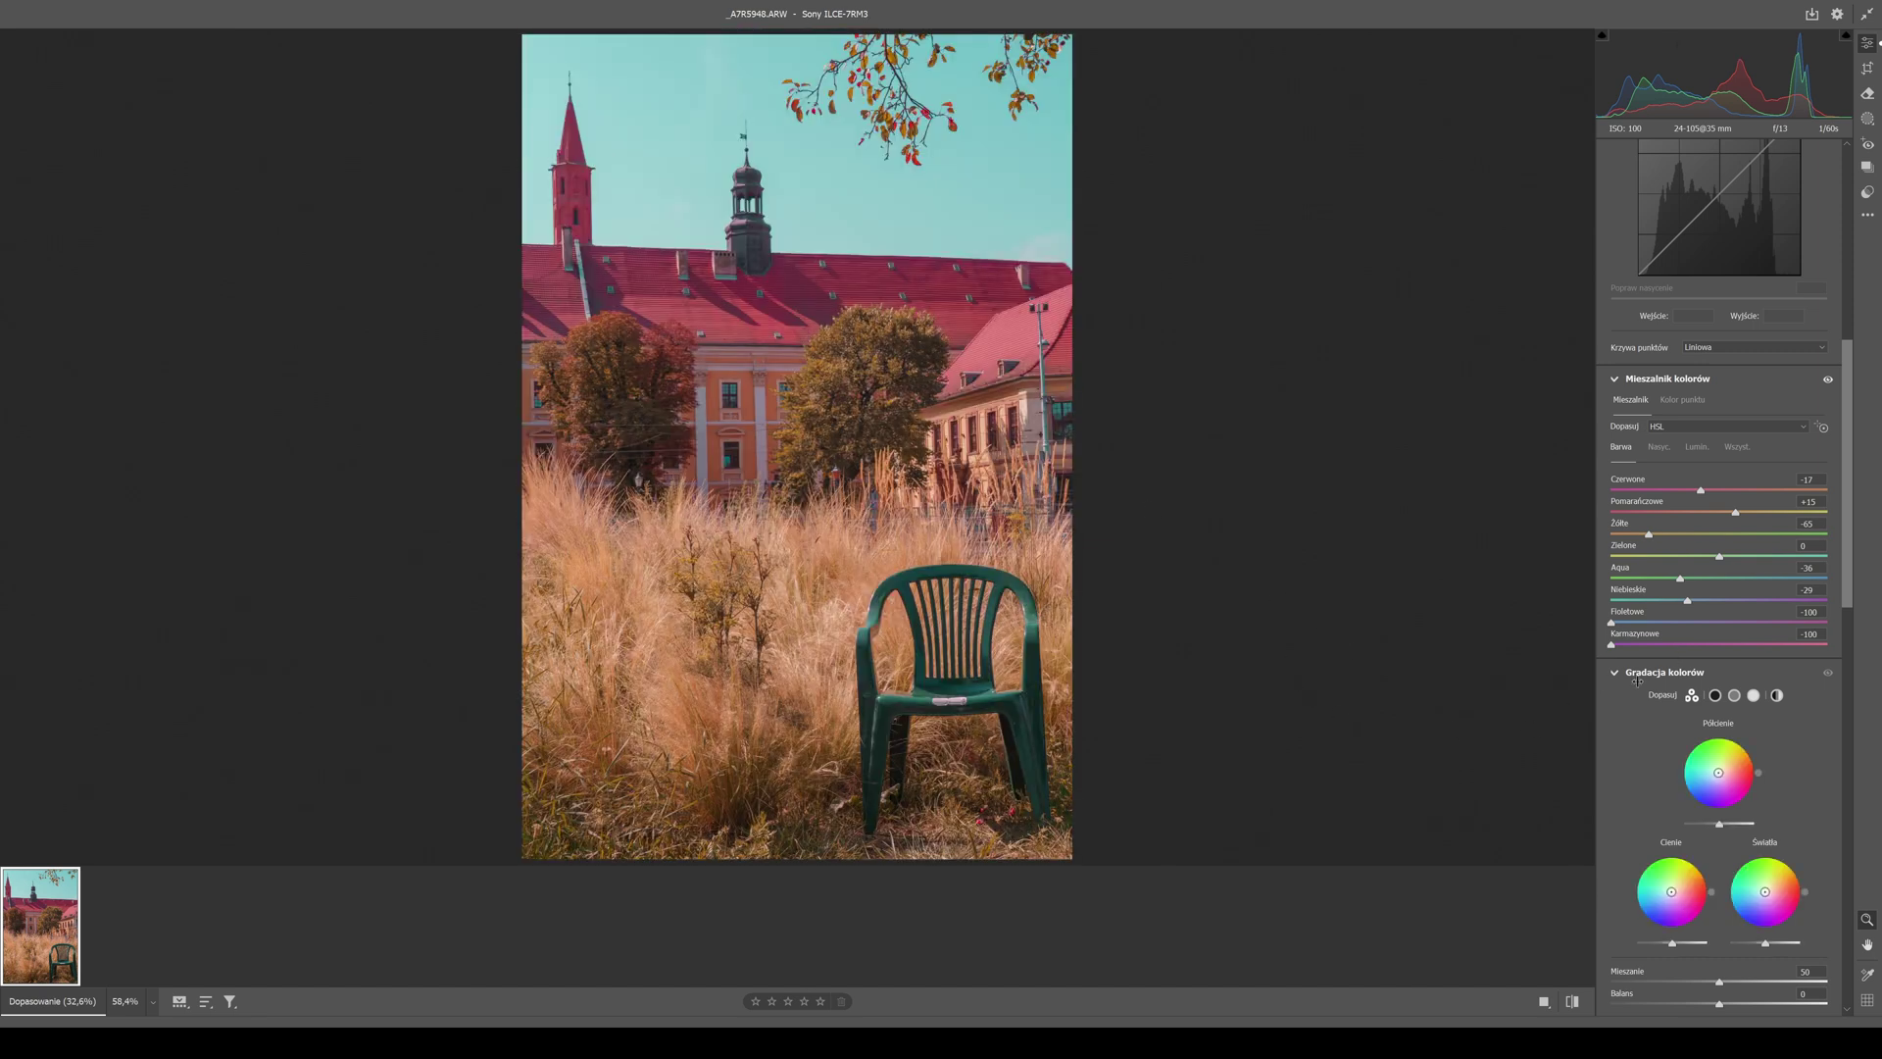
{"action": "mouse_move", "coordinate": [1672, 891]}
{"action": "mouse_move", "coordinate": [1671, 895]}
{"action": "left_mouse_down"}
{"action": "mouse_move", "coordinate": [1667, 852]}
{"action": "mouse_move", "coordinate": [1676, 887]}
{"action": "mouse_move", "coordinate": [1697, 863]}
{"action": "left_mouse_up"}
{"action": "left_click_drag", "start_coordinate": [1772, 906], "coordinate": [1763, 891]}
{"action": "mouse_move", "coordinate": [1765, 891]}
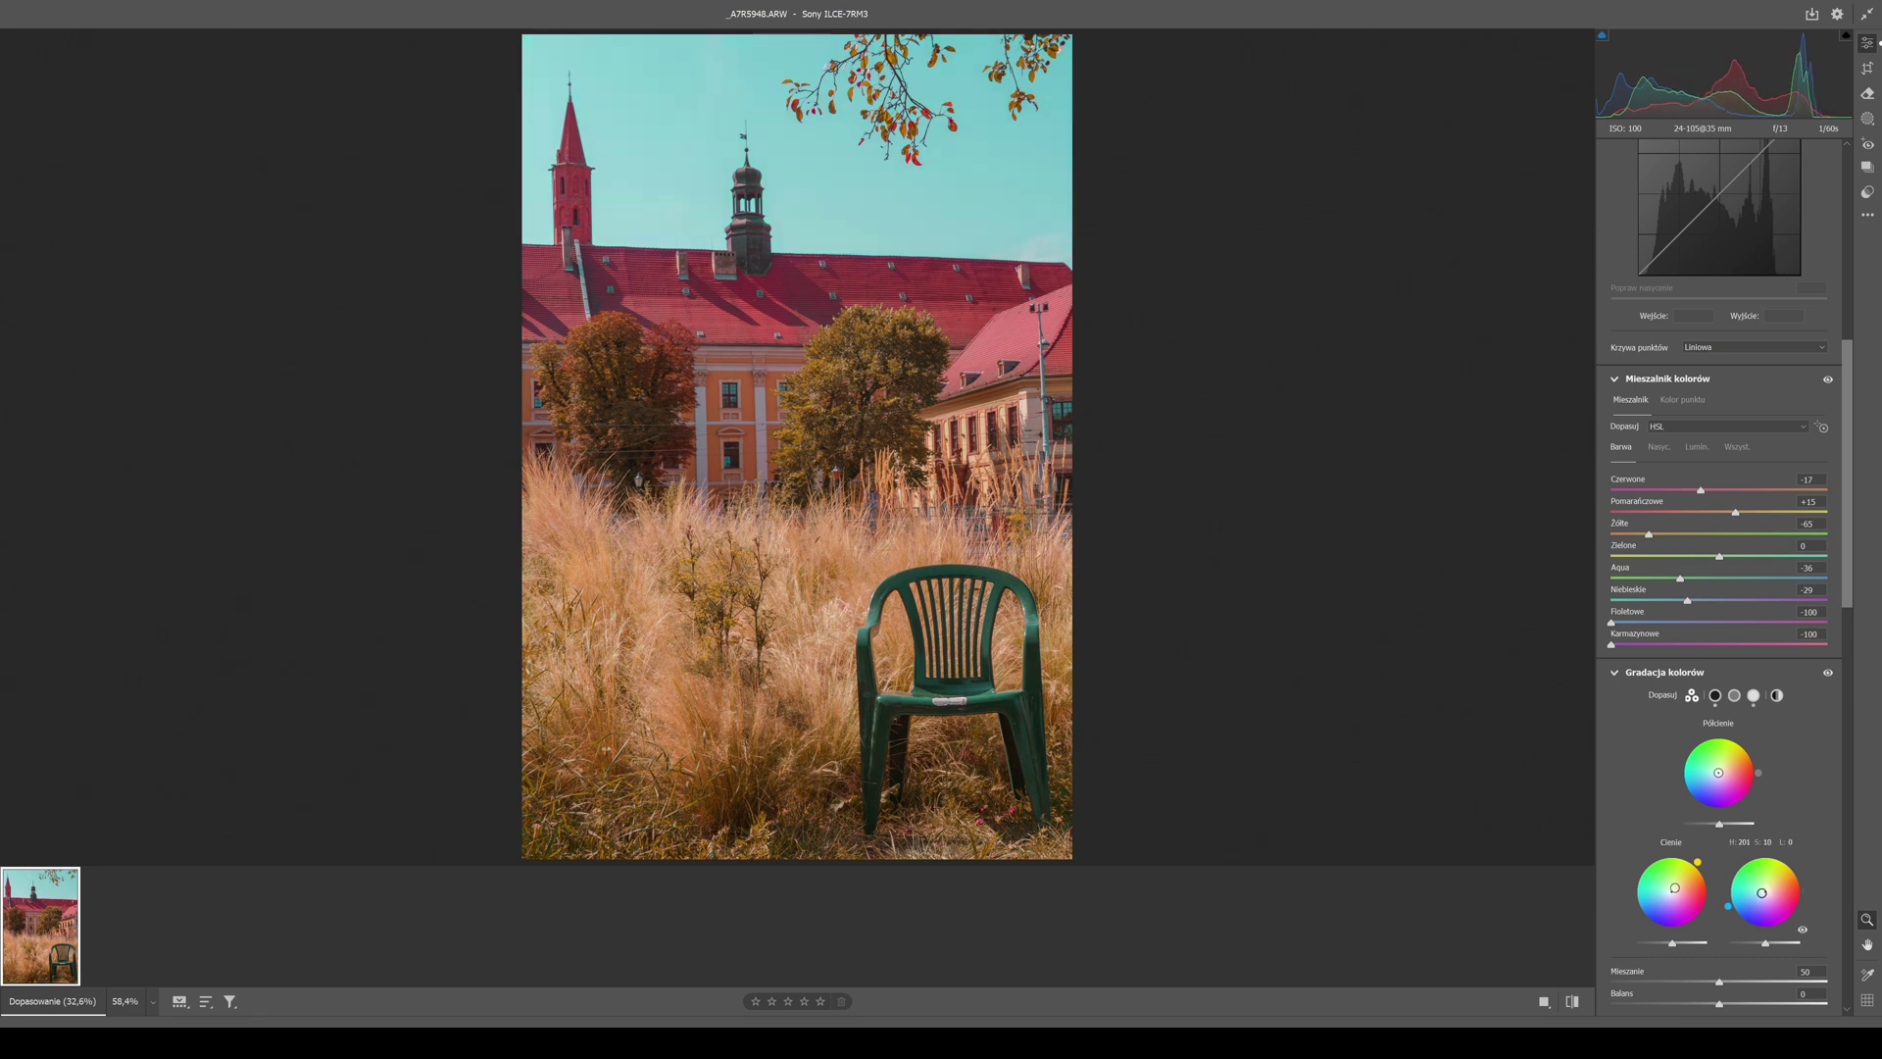
{"action": "left_click_drag", "start_coordinate": [1726, 895], "coordinate": [1725, 894]}
{"action": "left_click_drag", "start_coordinate": [1720, 825], "coordinate": [1710, 823]}
Step: Try raising Contrast, then return it to nearly neutral
{"action": "scroll", "coordinate": [1705, 588], "scroll_direction": "up", "scroll_amount": 5}
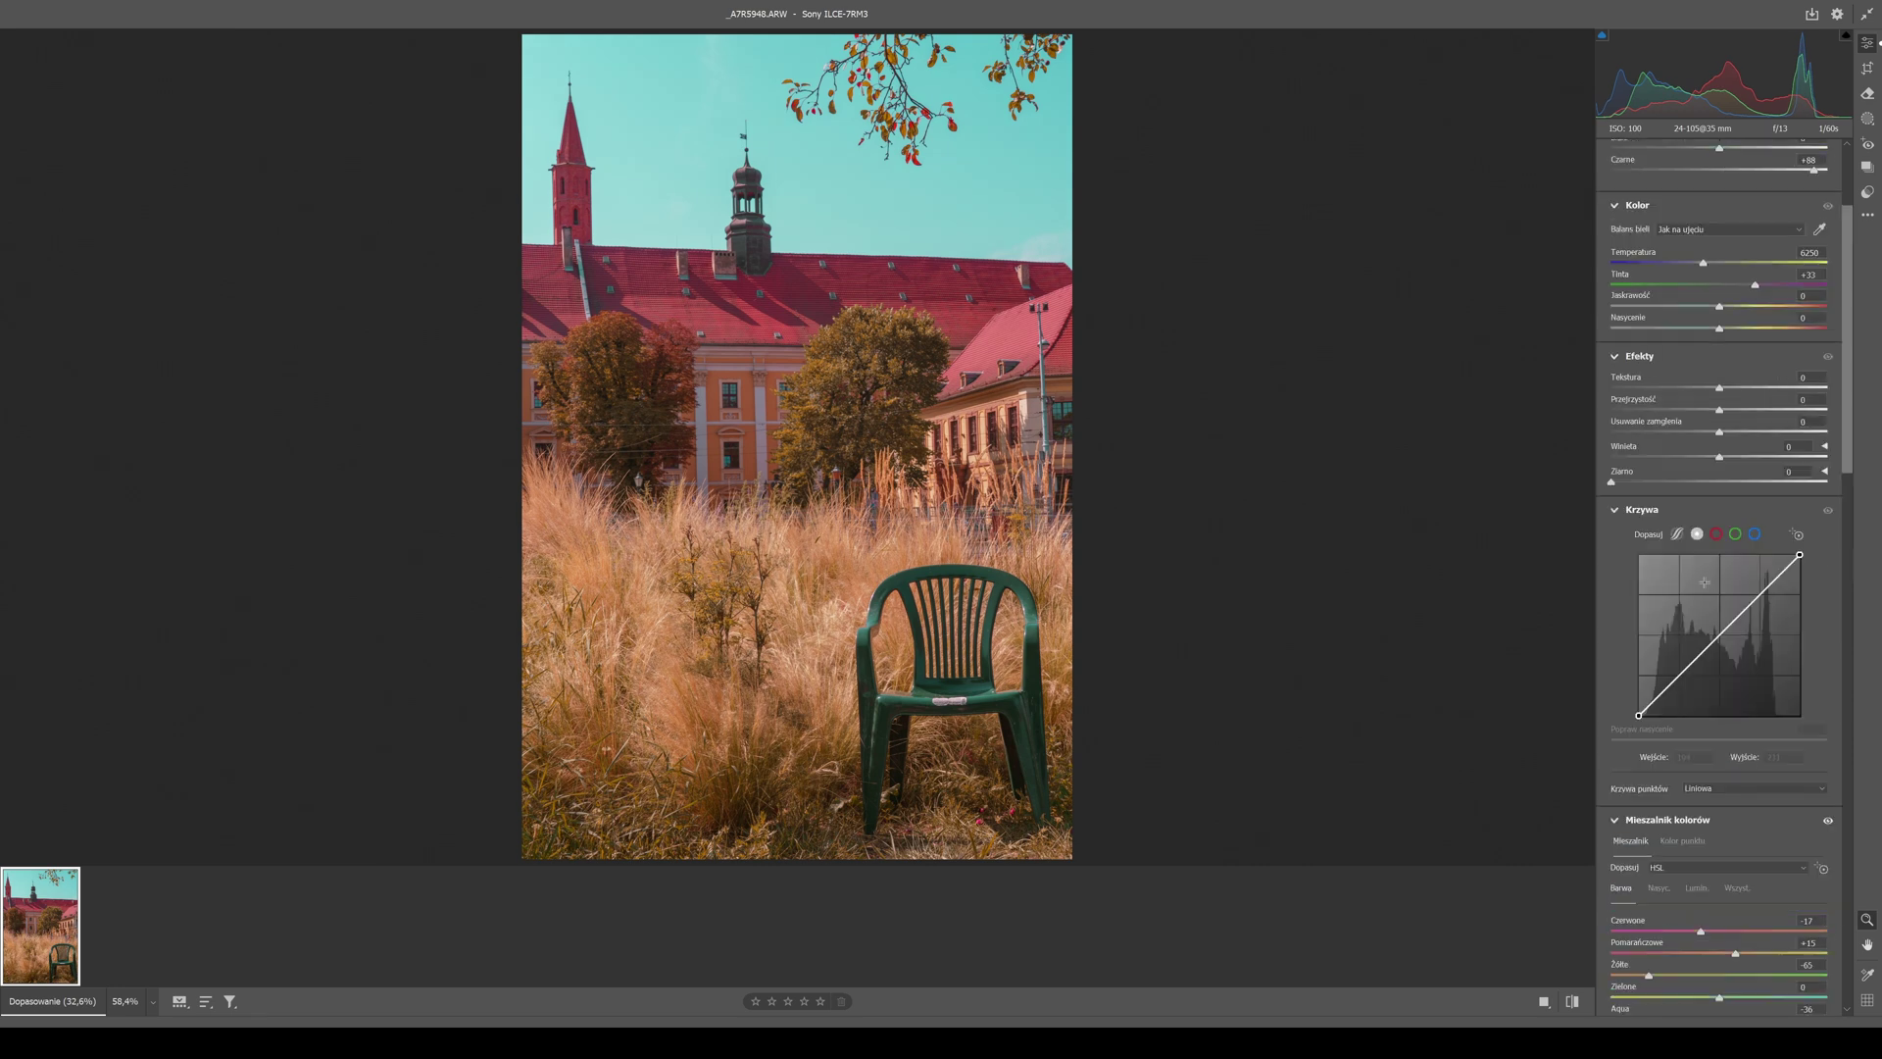
{"action": "scroll", "coordinate": [1718, 270], "scroll_direction": "up", "scroll_amount": 2}
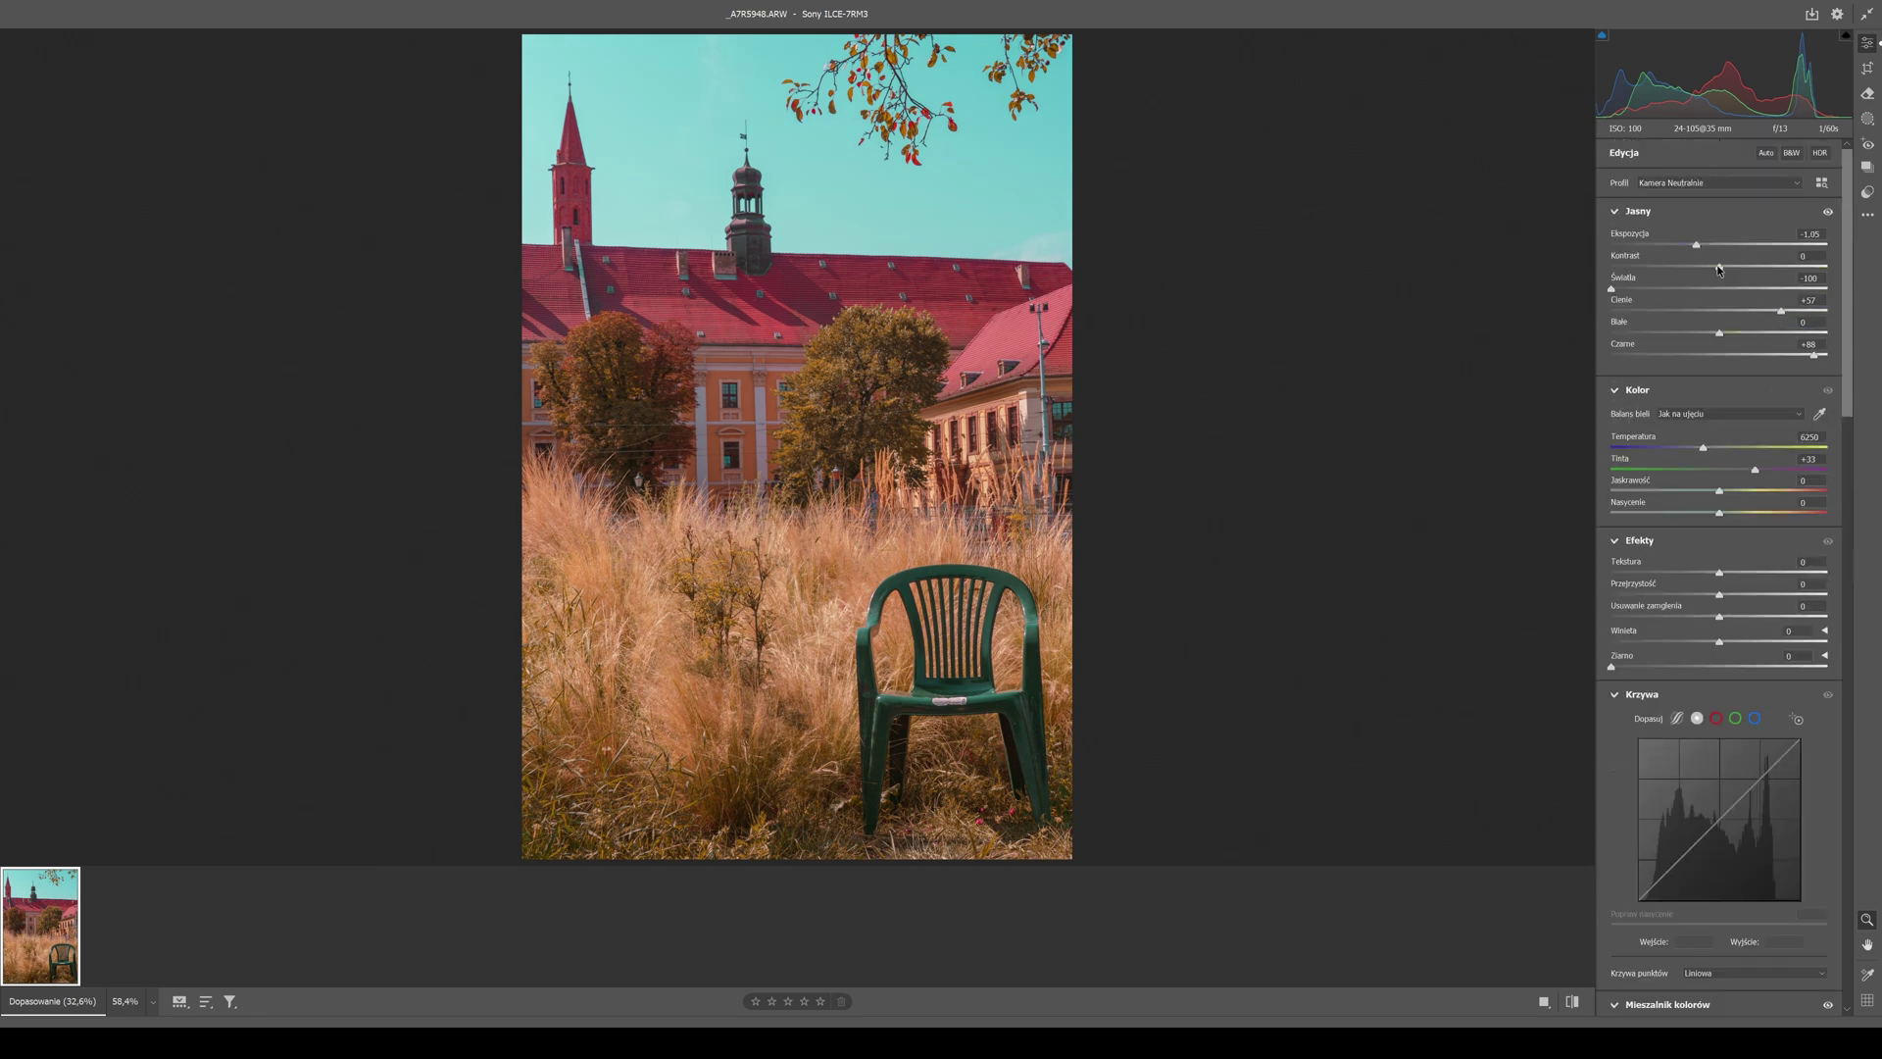
{"action": "left_click_drag", "start_coordinate": [1717, 266], "coordinate": [1749, 265]}
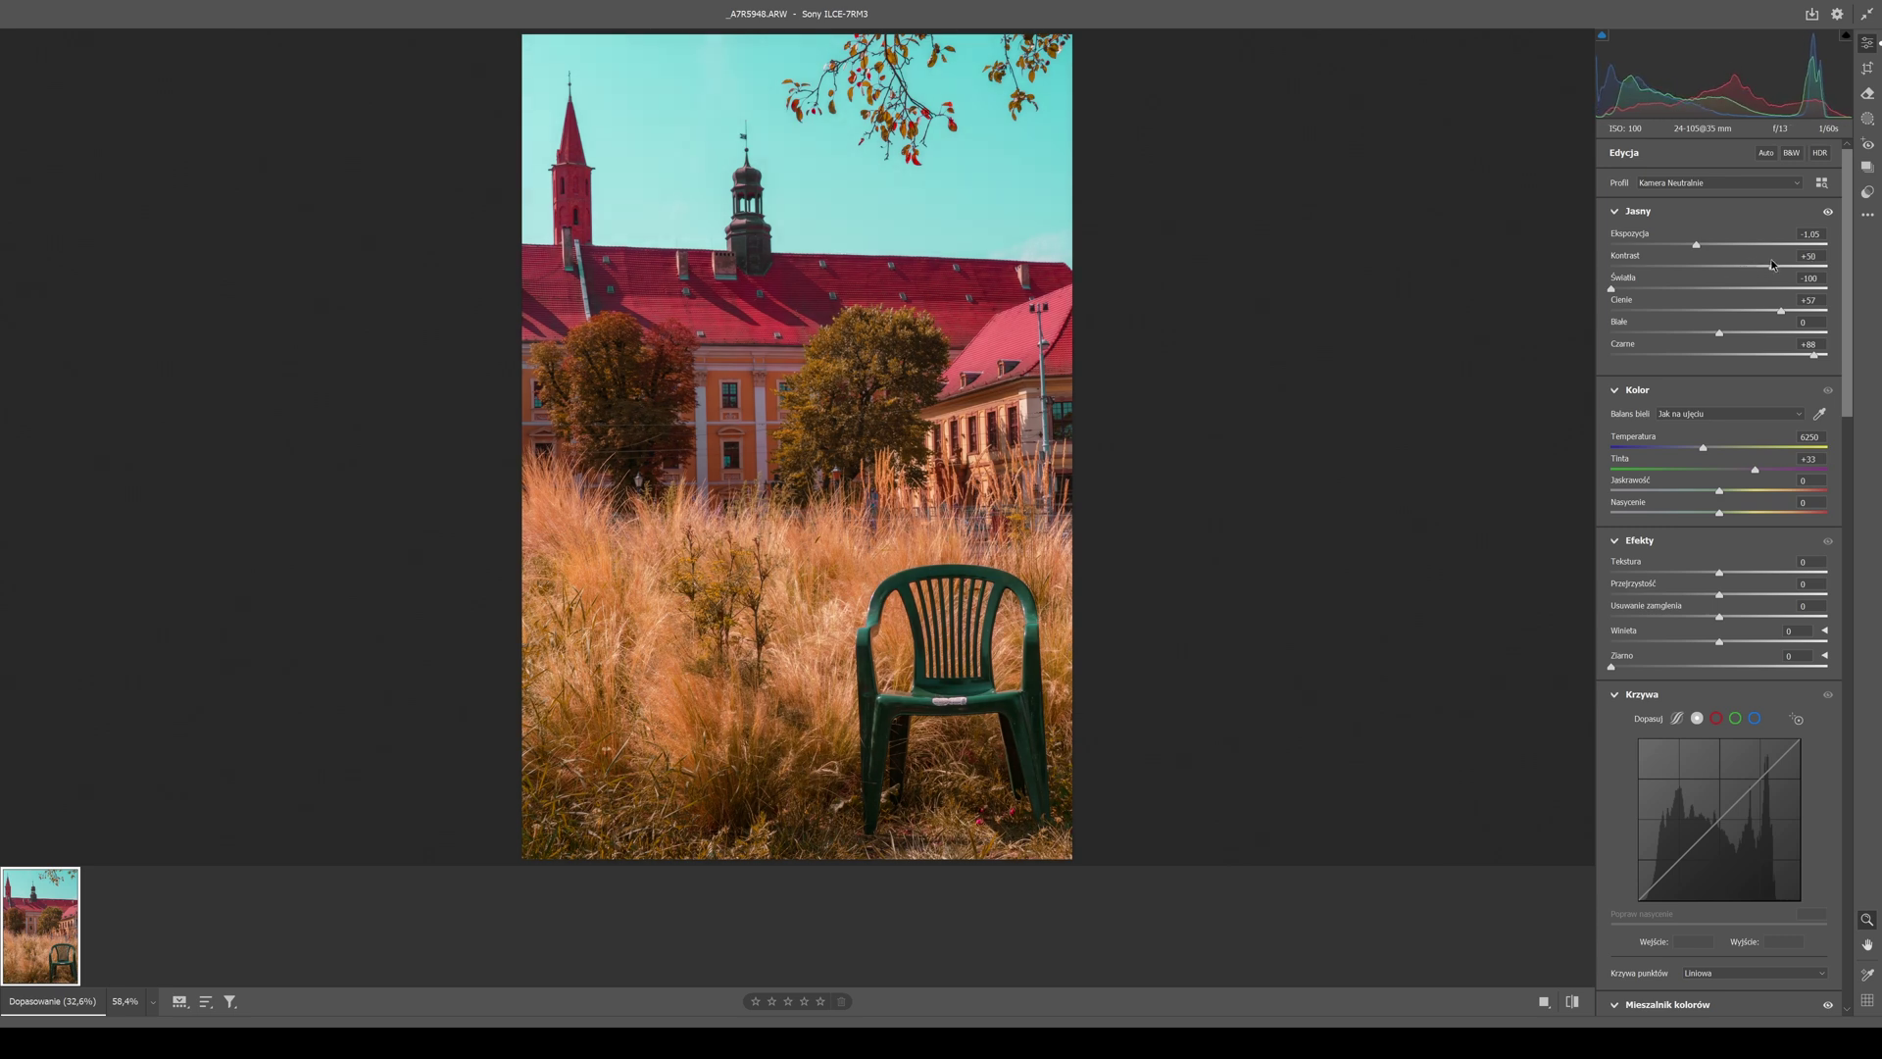
{"action": "left_click_drag", "start_coordinate": [1749, 263], "coordinate": [1719, 265]}
{"action": "key", "text": "Tab"}
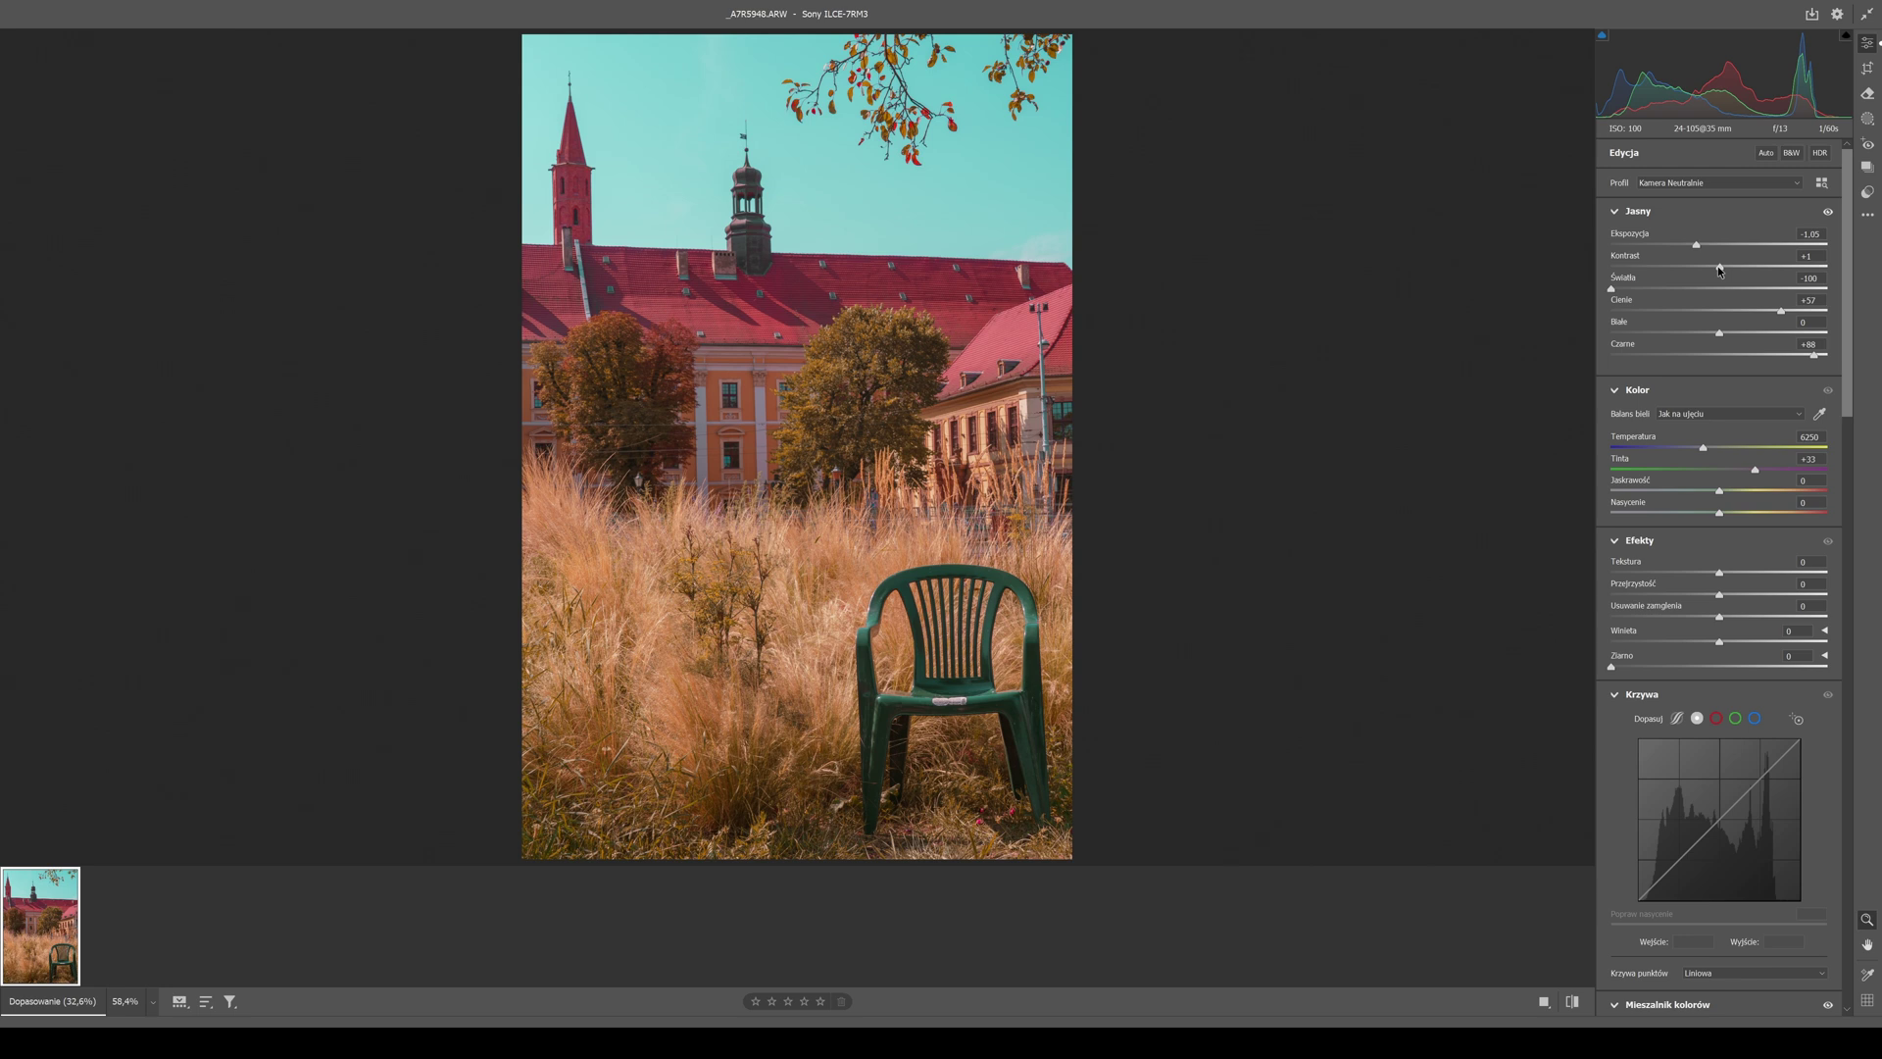
Step: Bend the tone curve into an S-shape, then lower Texture to -22 and Clarity to -23
{"action": "scroll", "coordinate": [1717, 266], "scroll_direction": "down", "scroll_amount": 5}
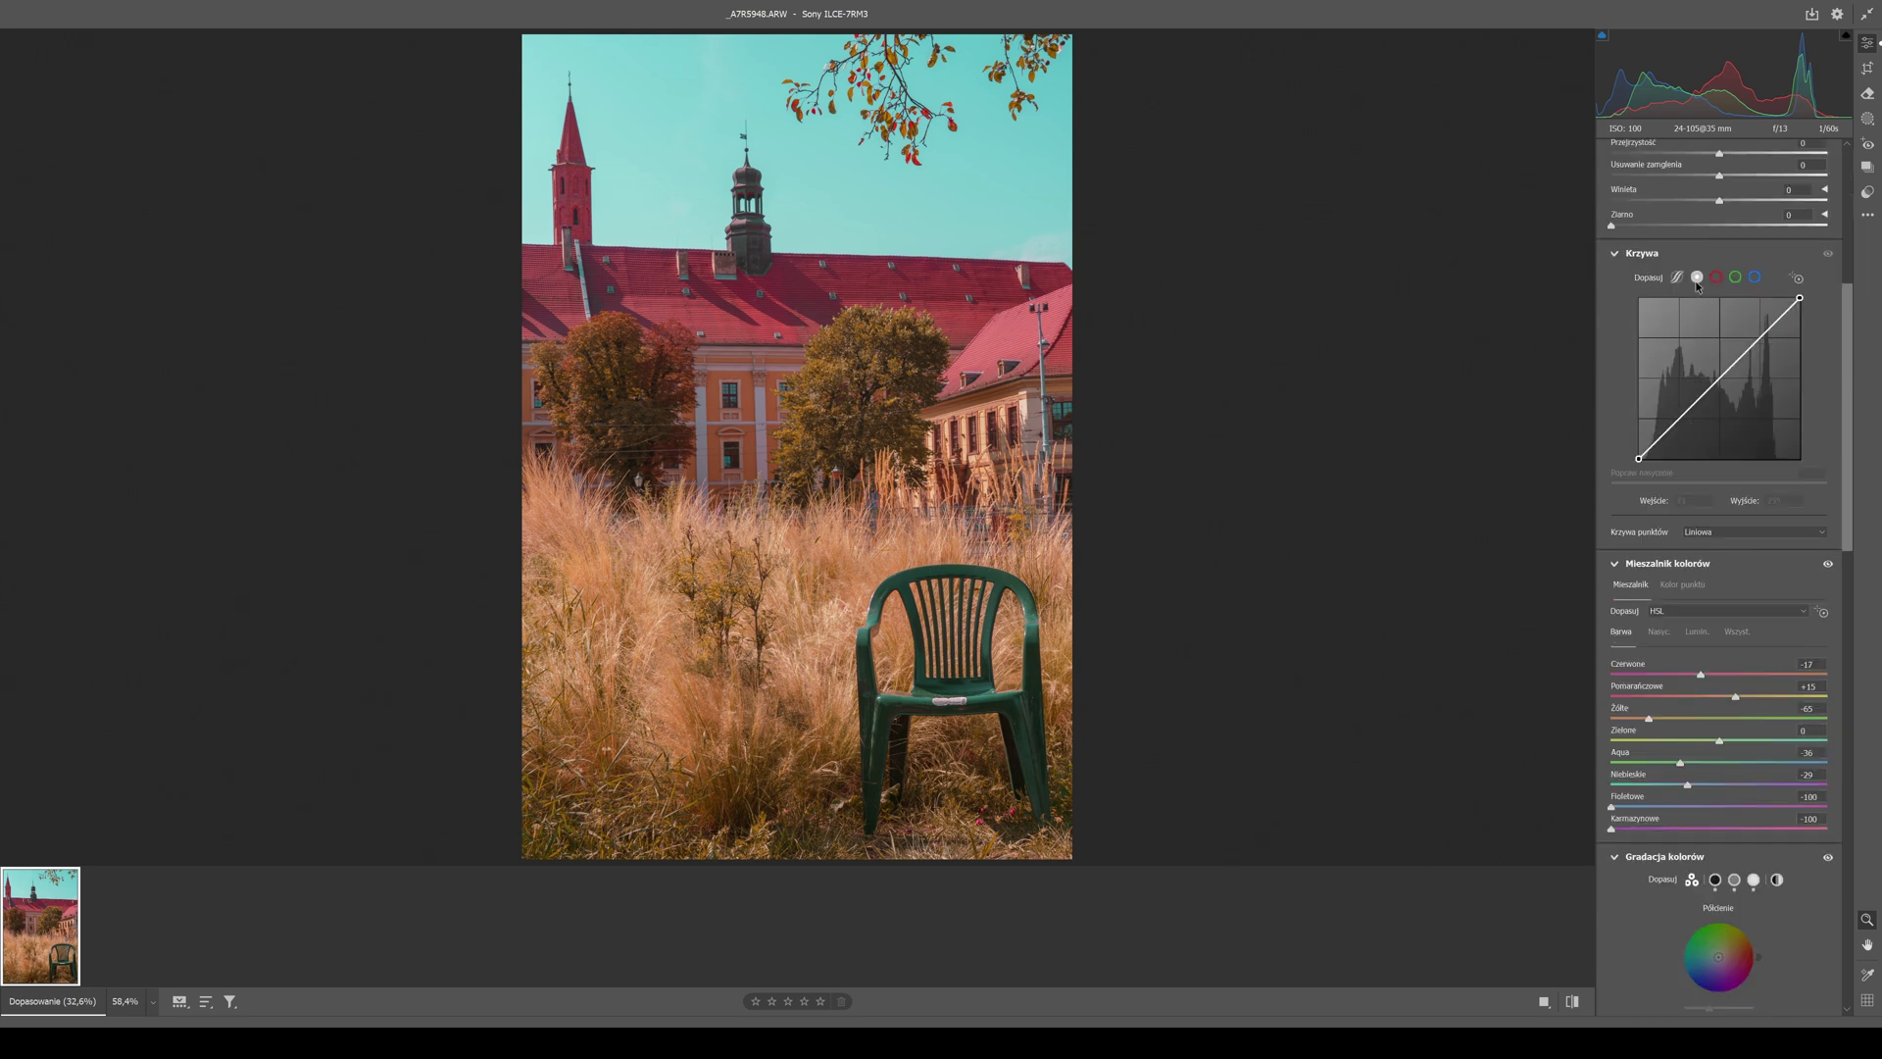
{"action": "left_click", "coordinate": [1653, 446]}
{"action": "left_click", "coordinate": [1686, 410]}
{"action": "left_click_drag", "start_coordinate": [1735, 361], "coordinate": [1766, 316]}
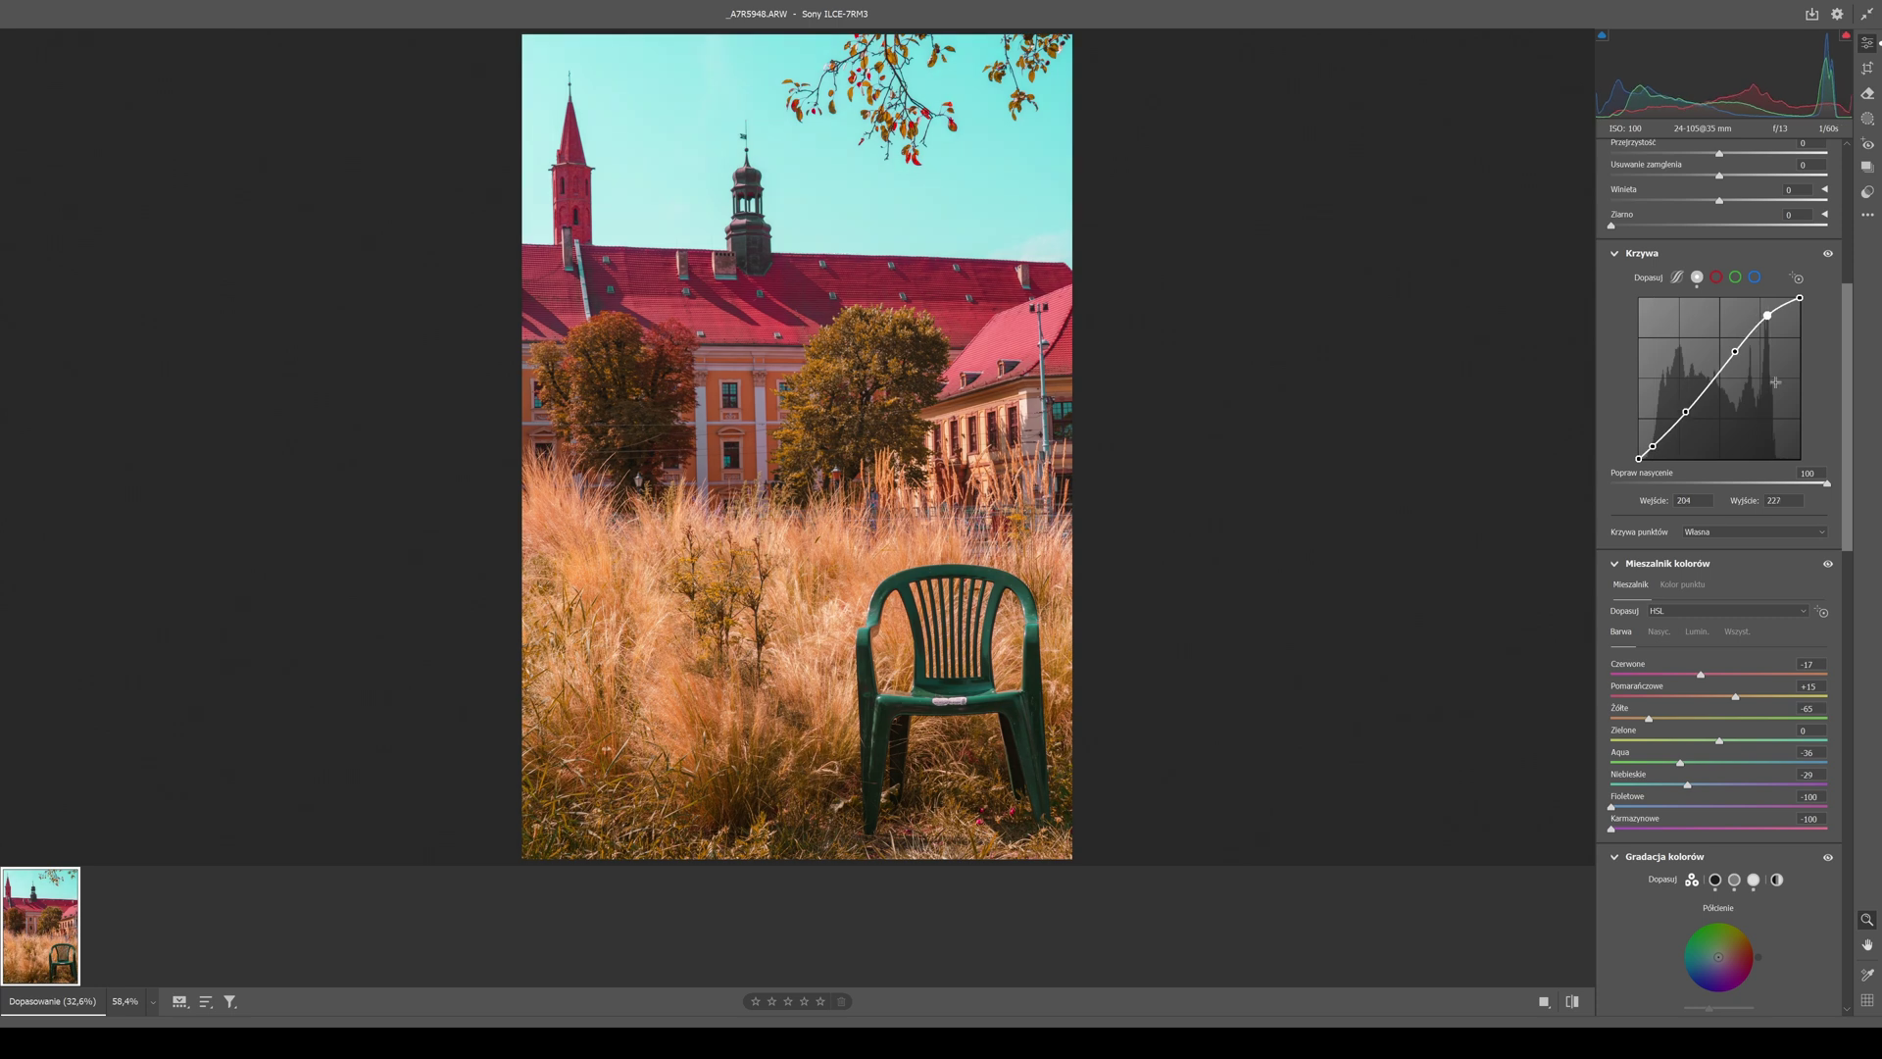
{"action": "left_click_drag", "start_coordinate": [1653, 446], "coordinate": [1654, 446]}
{"action": "left_click_drag", "start_coordinate": [1654, 446], "coordinate": [1656, 445]}
{"action": "left_click", "coordinate": [1686, 412]}
{"action": "scroll", "coordinate": [1721, 589], "scroll_direction": "up", "scroll_amount": 5}
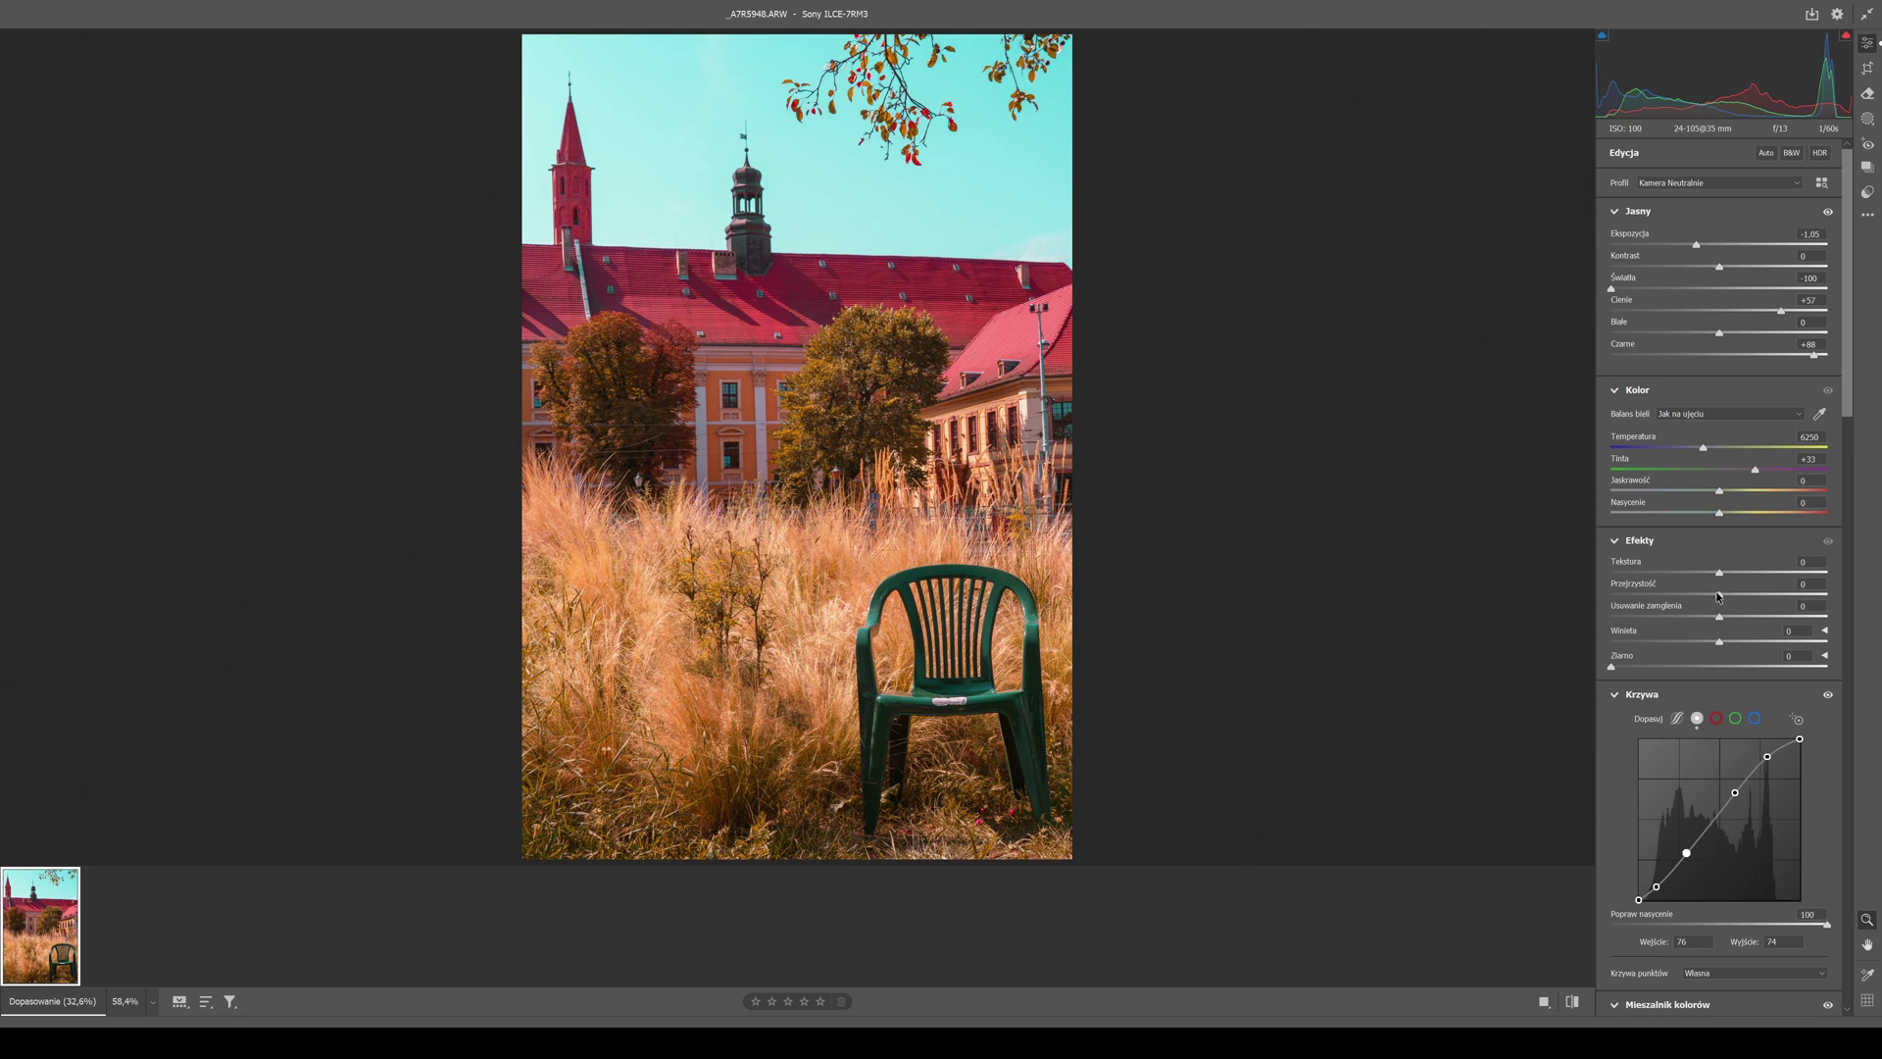
{"action": "mouse_move", "coordinate": [1720, 595]}
{"action": "left_mouse_down"}
{"action": "mouse_move", "coordinate": [1698, 595]}
{"action": "mouse_move", "coordinate": [1705, 573]}
{"action": "left_mouse_up"}
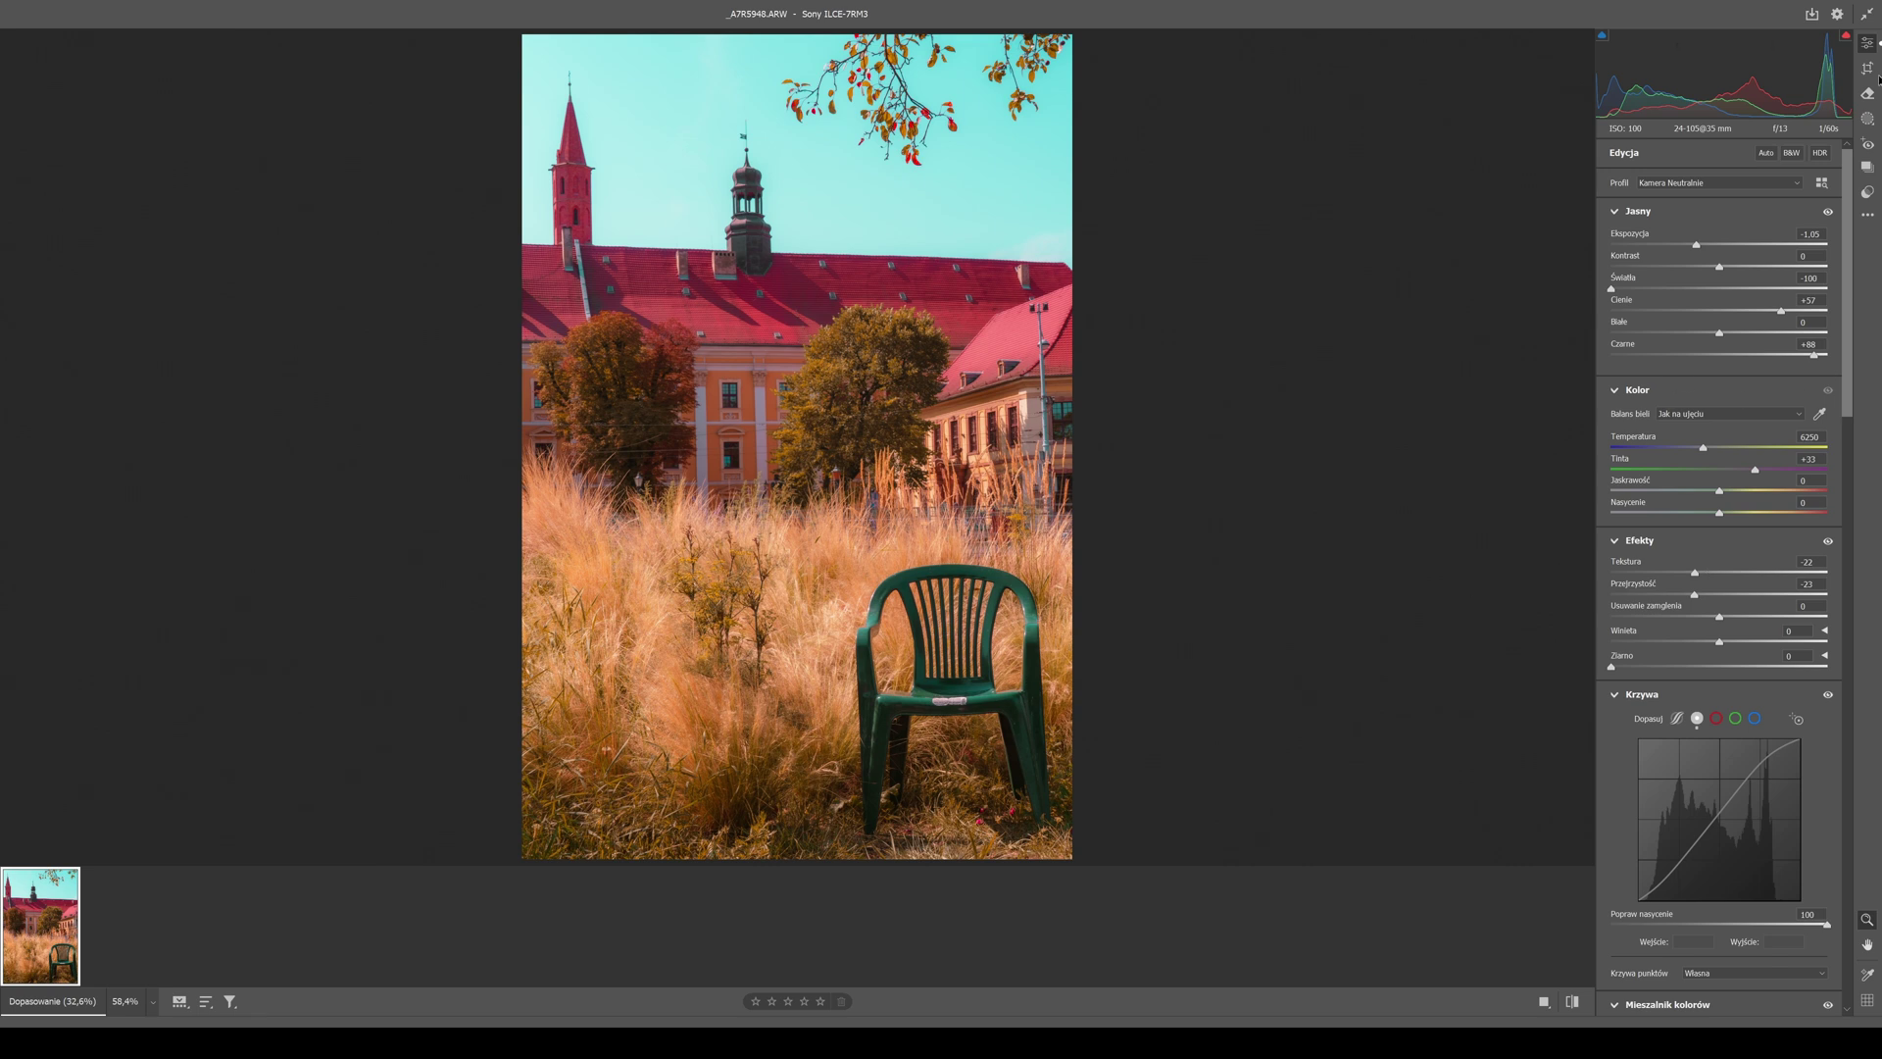
Step: Paint a brush mask (Maska 1) over the chair and grass with an enlarged brush
{"action": "left_click", "coordinate": [1867, 118]}
{"action": "left_click", "coordinate": [1634, 279]}
{"action": "key", "text": "bracketright"}
{"action": "key", "text": "bracketright"}
{"action": "mouse_move", "coordinate": [966, 600]}
{"action": "left_mouse_down"}
{"action": "mouse_move", "coordinate": [1027, 680]}
{"action": "mouse_move", "coordinate": [1009, 798]}
{"action": "left_mouse_up"}
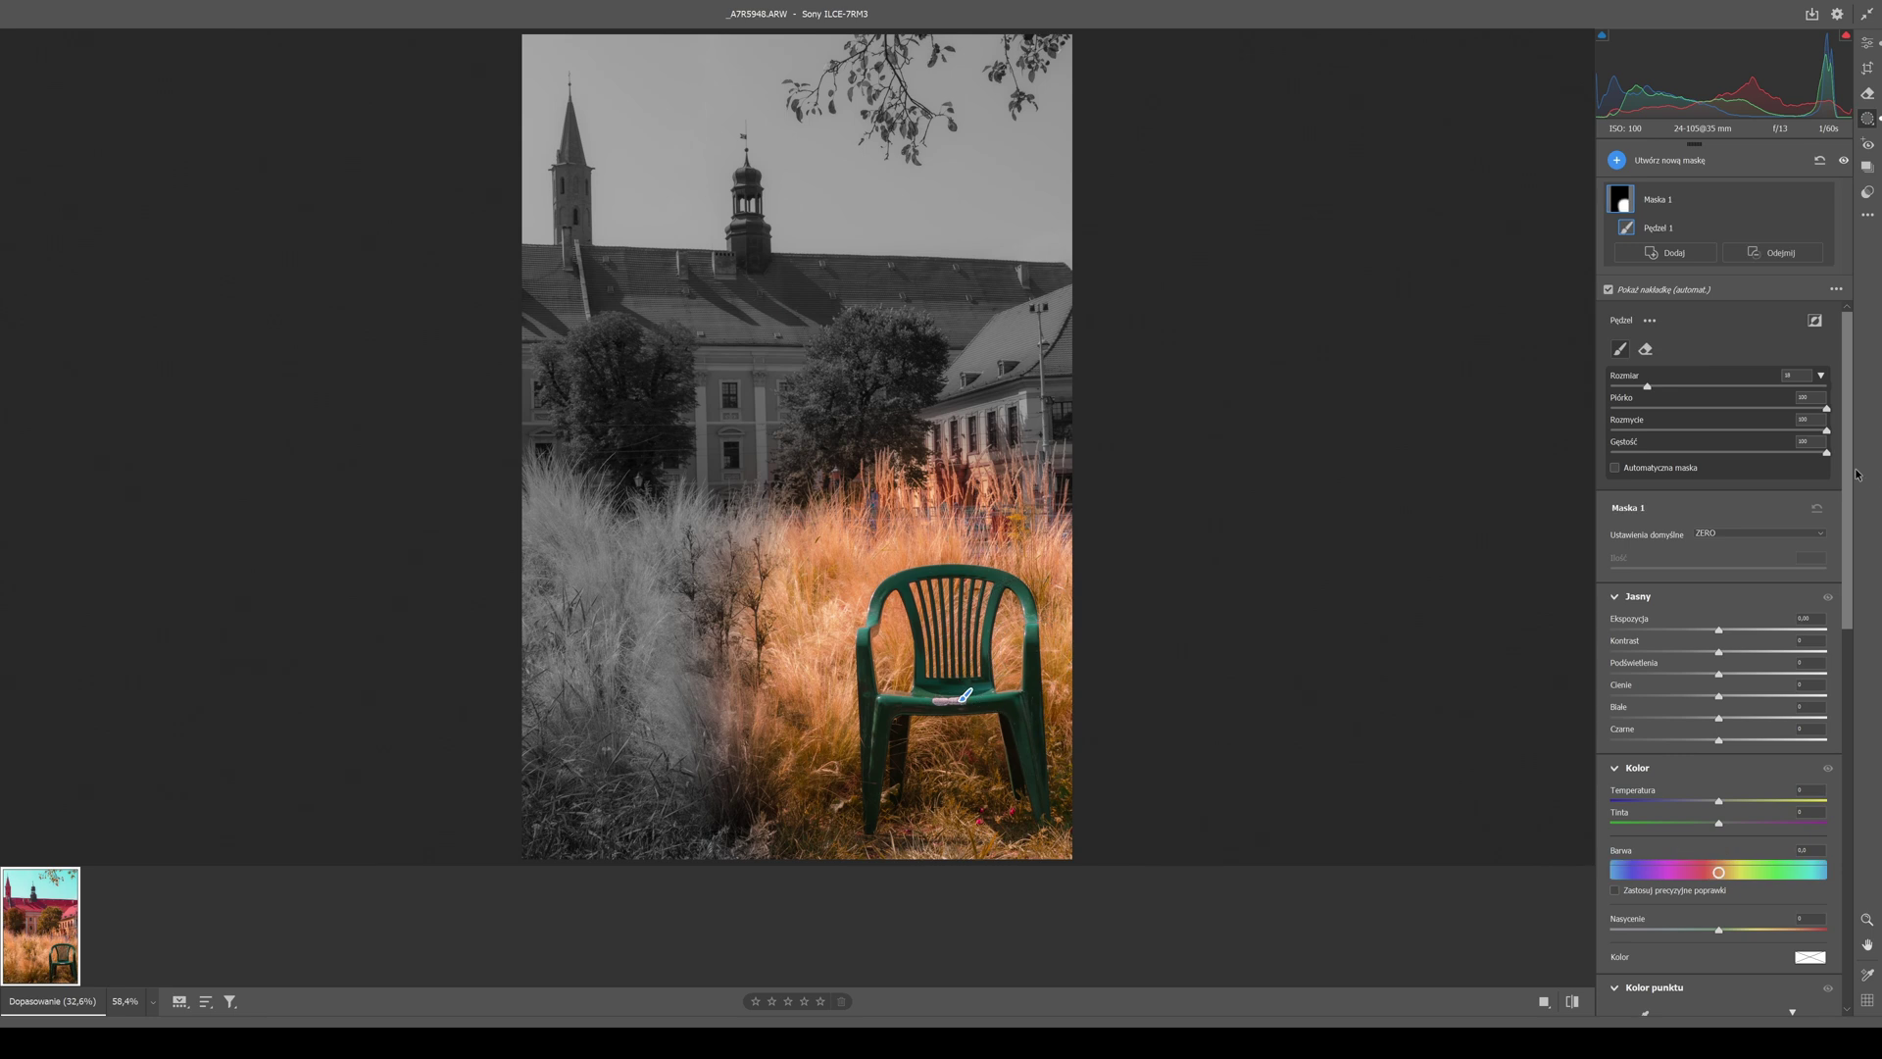
{"action": "scroll", "coordinate": [1753, 630], "scroll_direction": "down", "scroll_amount": 3}
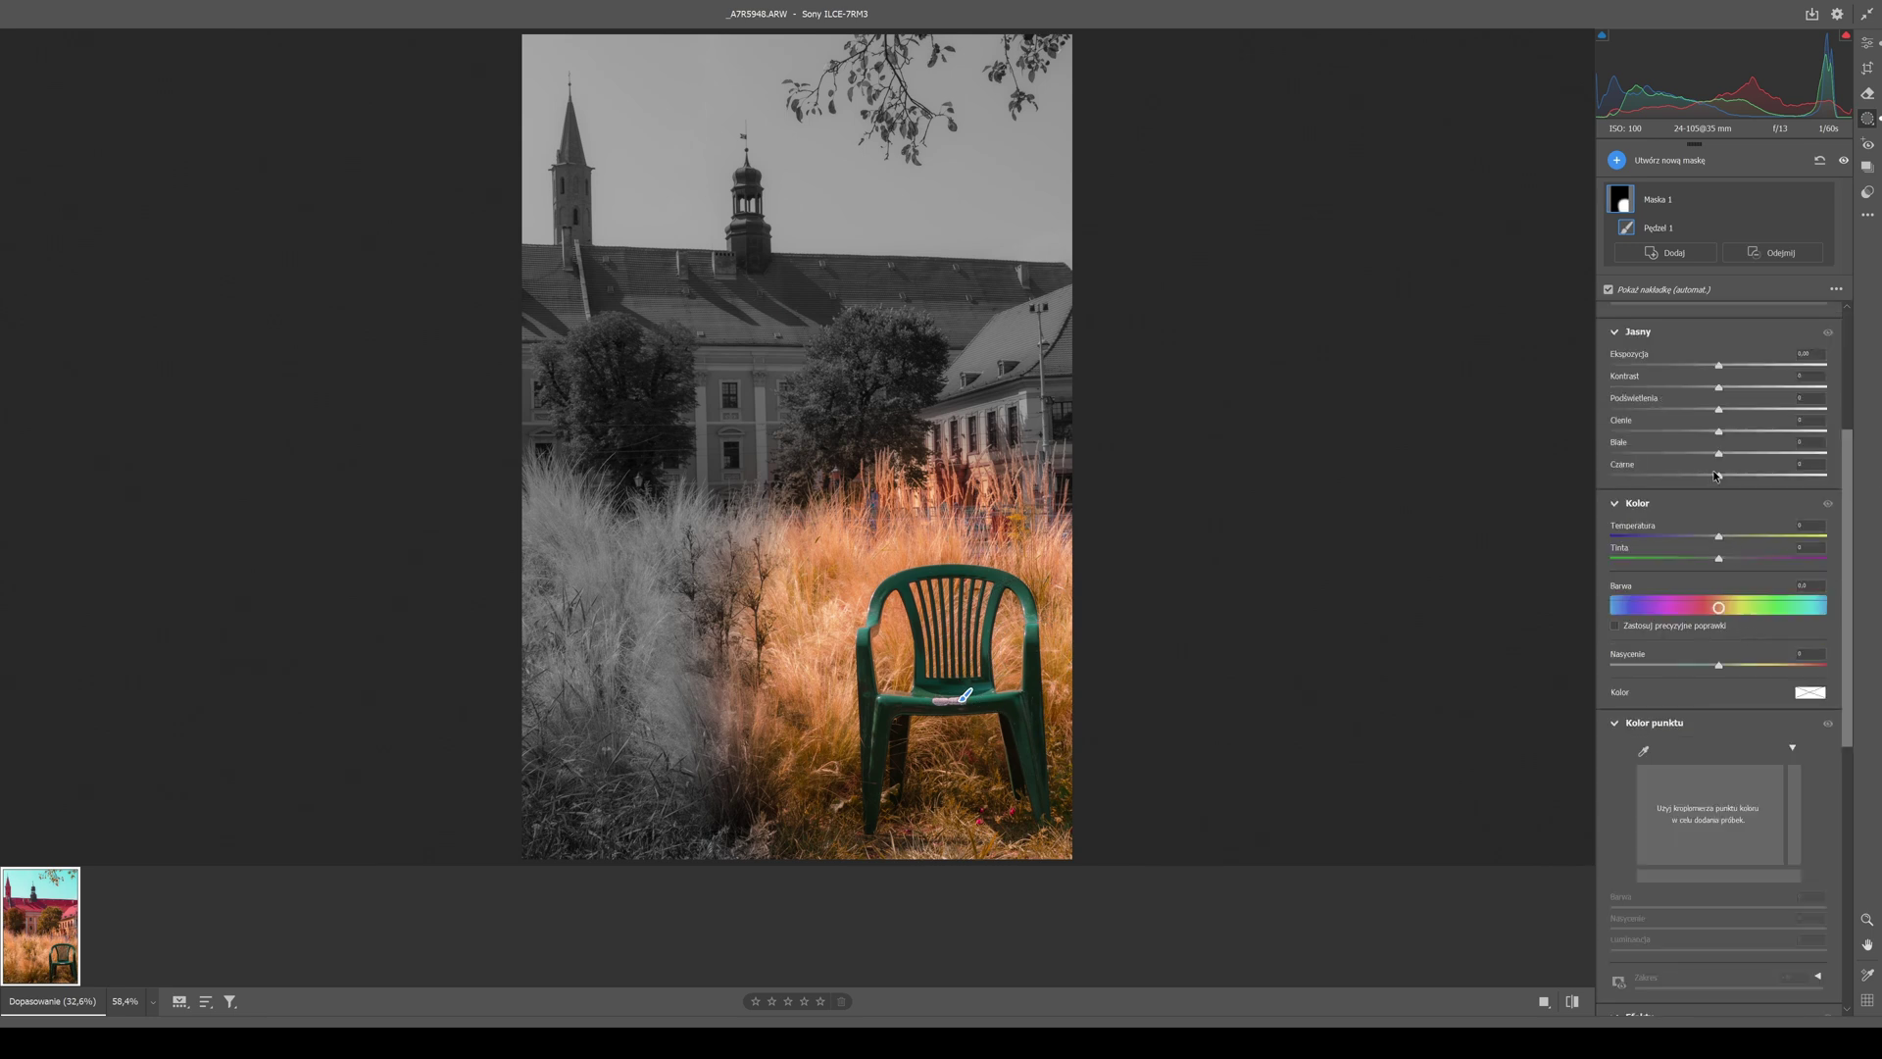
{"action": "scroll", "coordinate": [1735, 652], "scroll_direction": "down", "scroll_amount": 4}
Step: Boost the mask's texture and clarity, then duplicate and invert it as Maska 1 Odwrócony
{"action": "left_click_drag", "start_coordinate": [1725, 726], "coordinate": [1723, 700]}
{"action": "left_click_drag", "start_coordinate": [1717, 720], "coordinate": [1722, 722]}
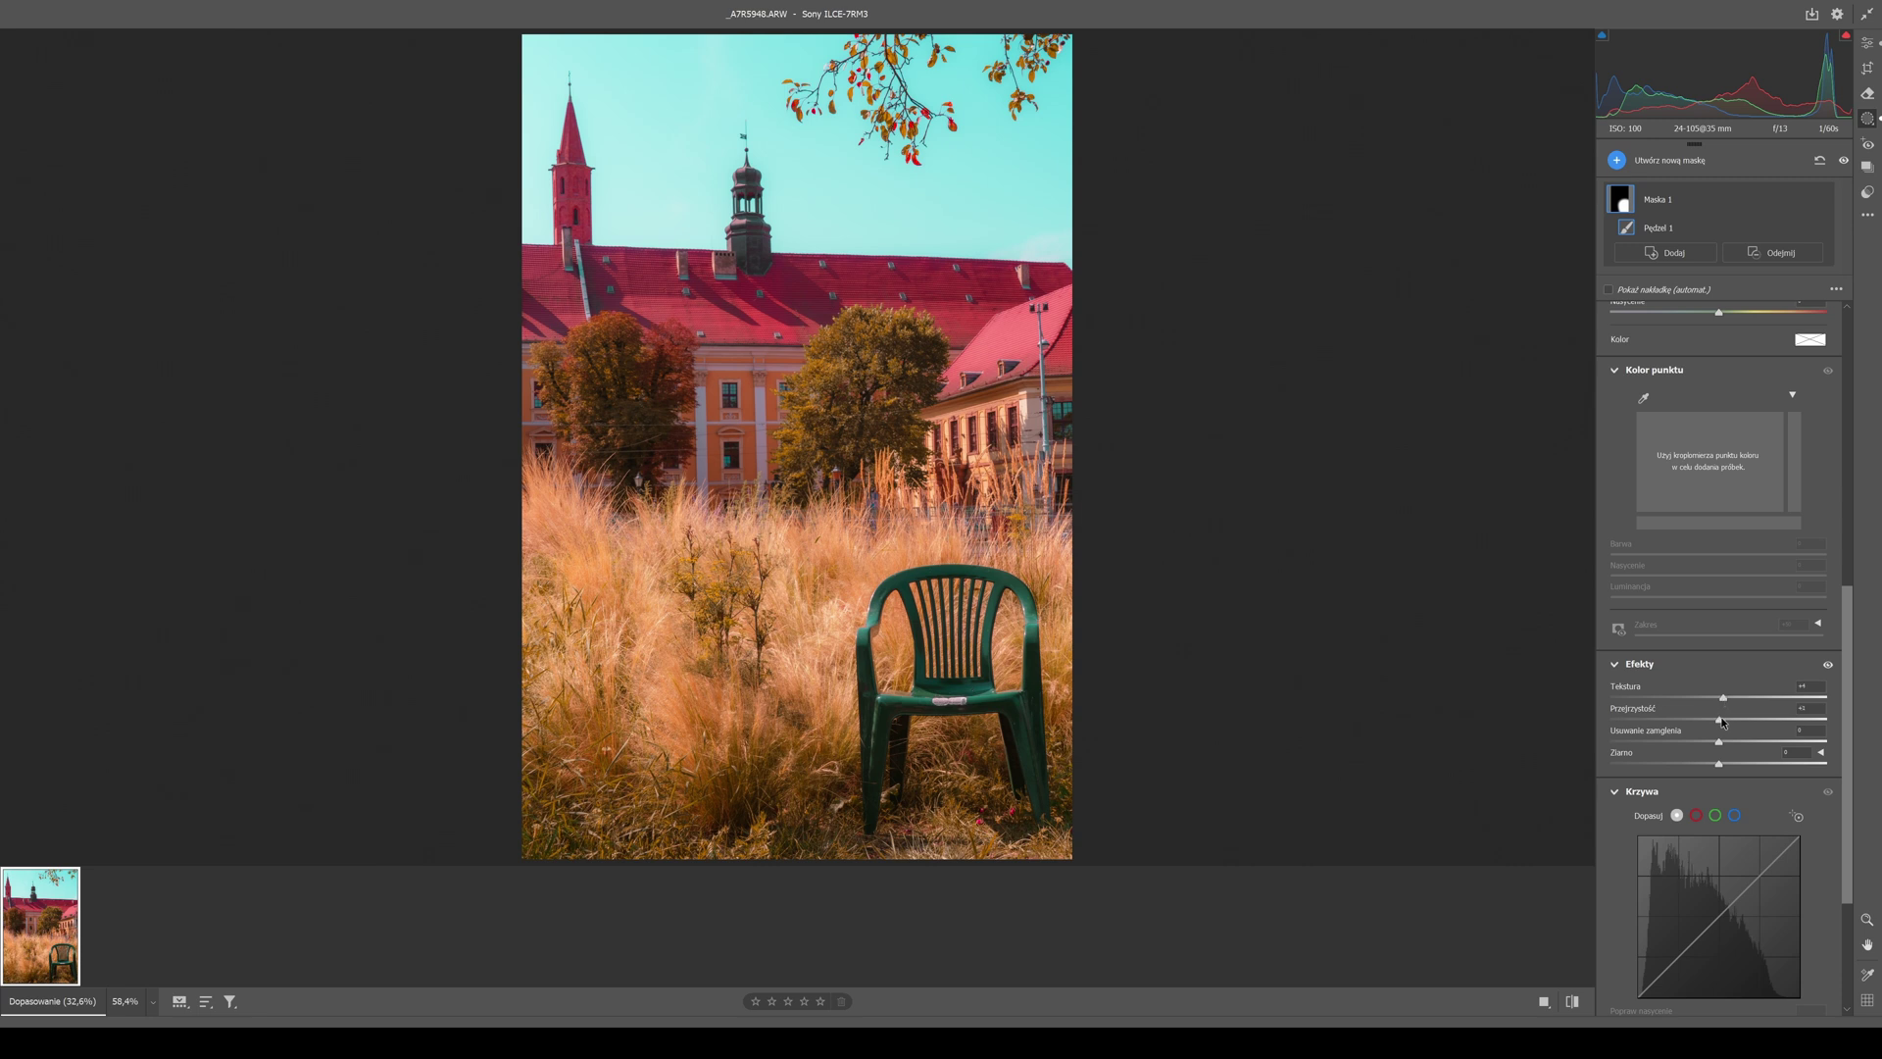
{"action": "left_click", "coordinate": [1802, 200]}
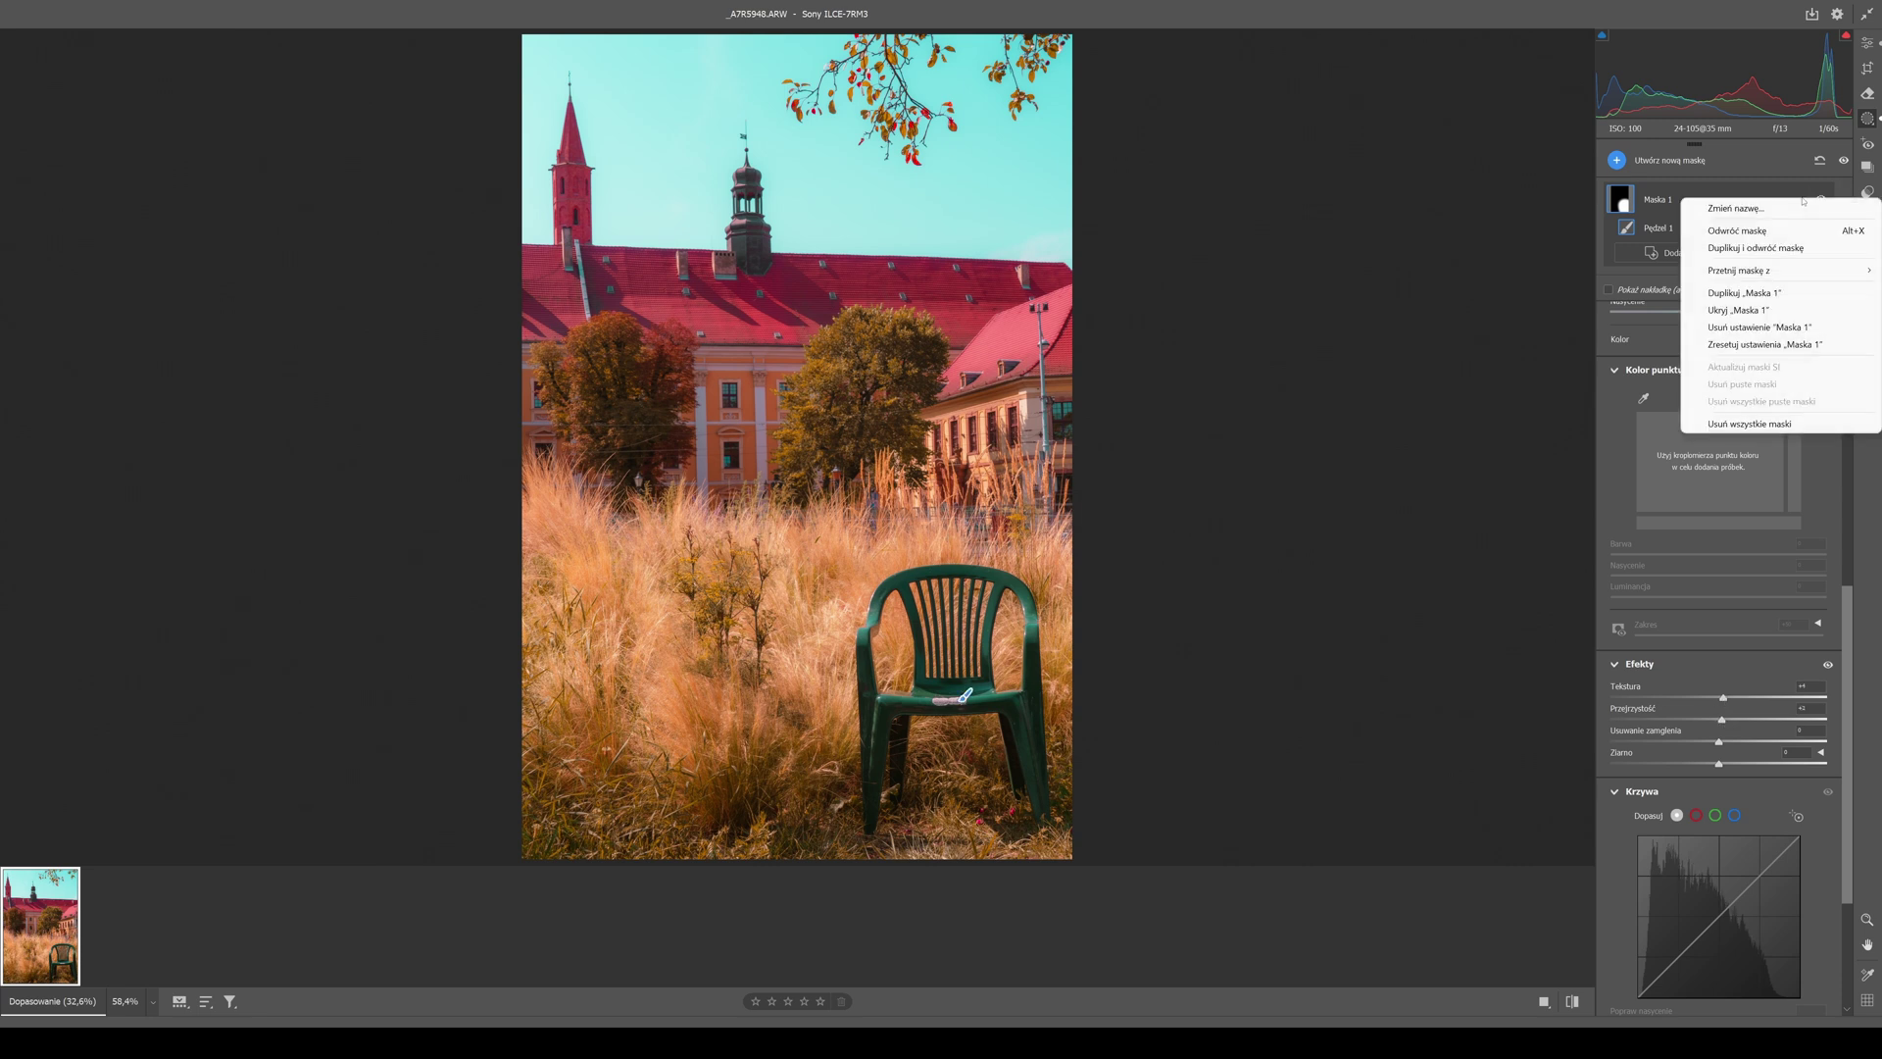
{"action": "left_click", "coordinate": [1755, 248]}
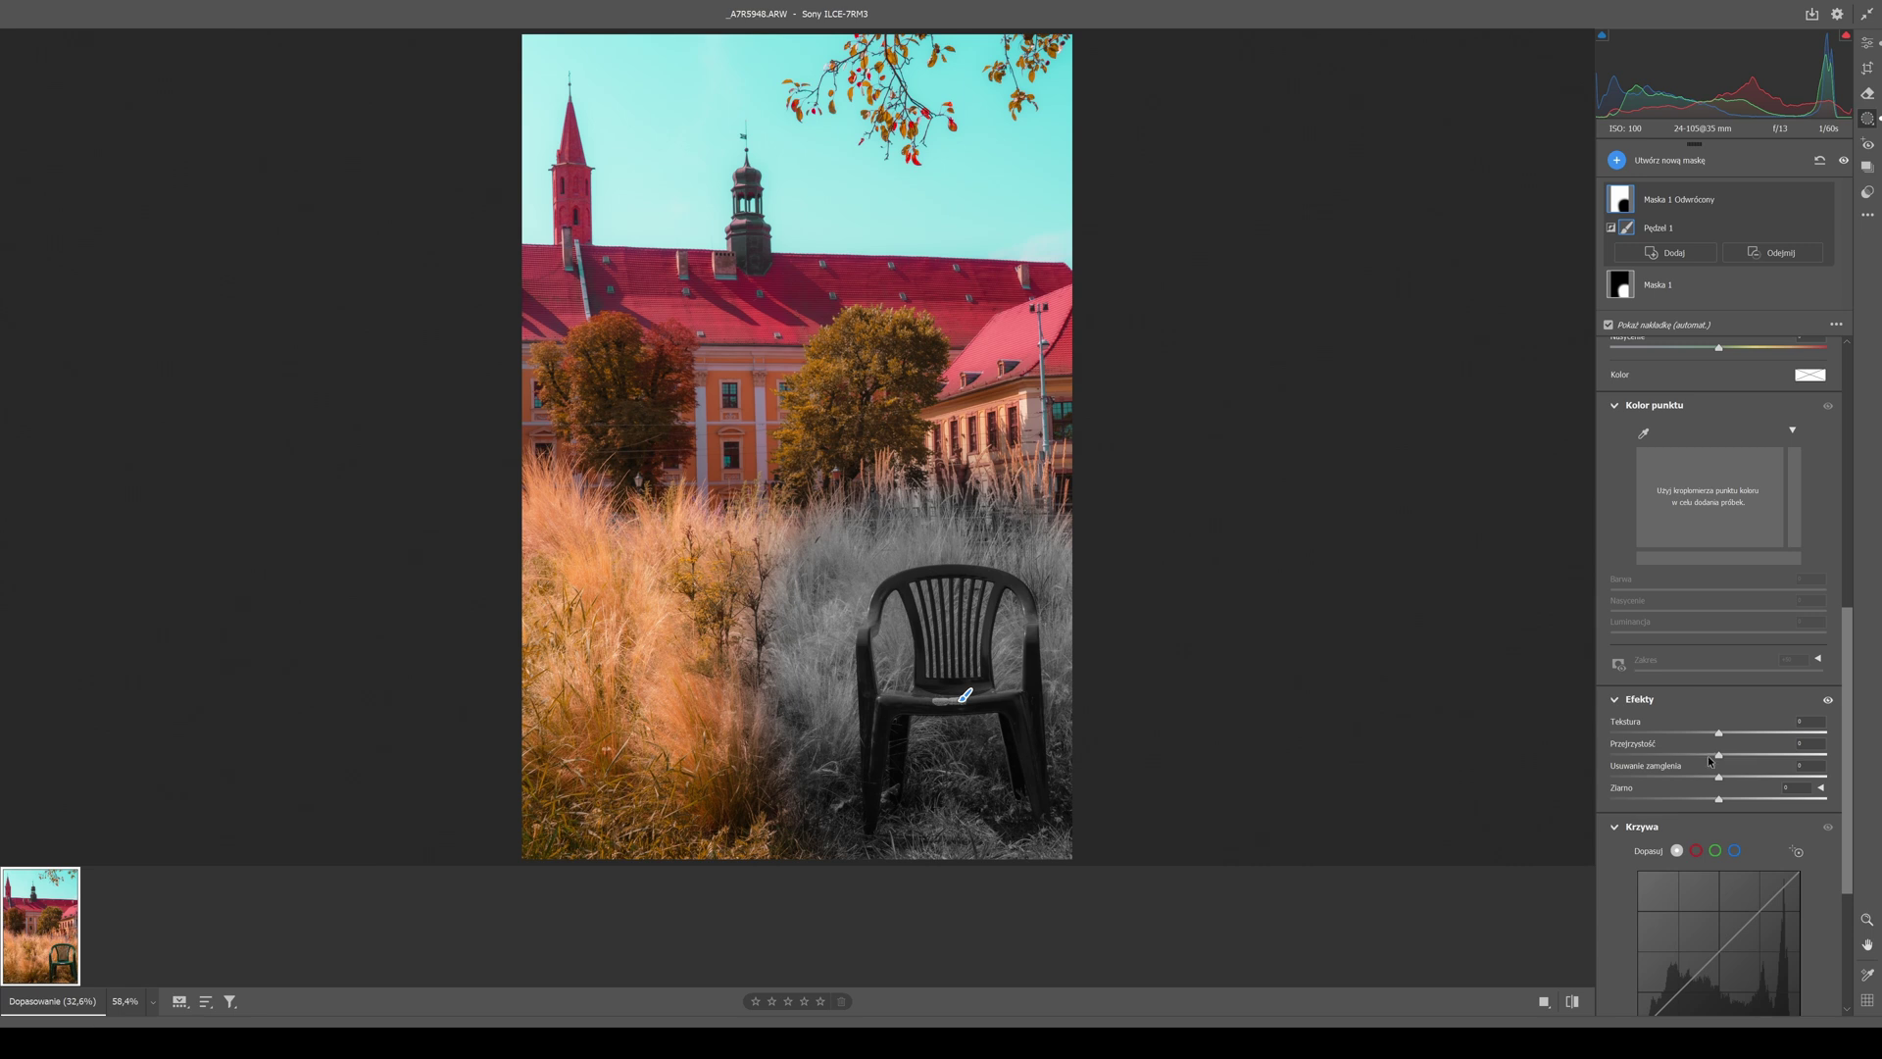
Step: Lower texture outside the chair to about -58 and stretch an inverted radial gradient around the frame
{"action": "left_click_drag", "start_coordinate": [1704, 738], "coordinate": [1657, 730]}
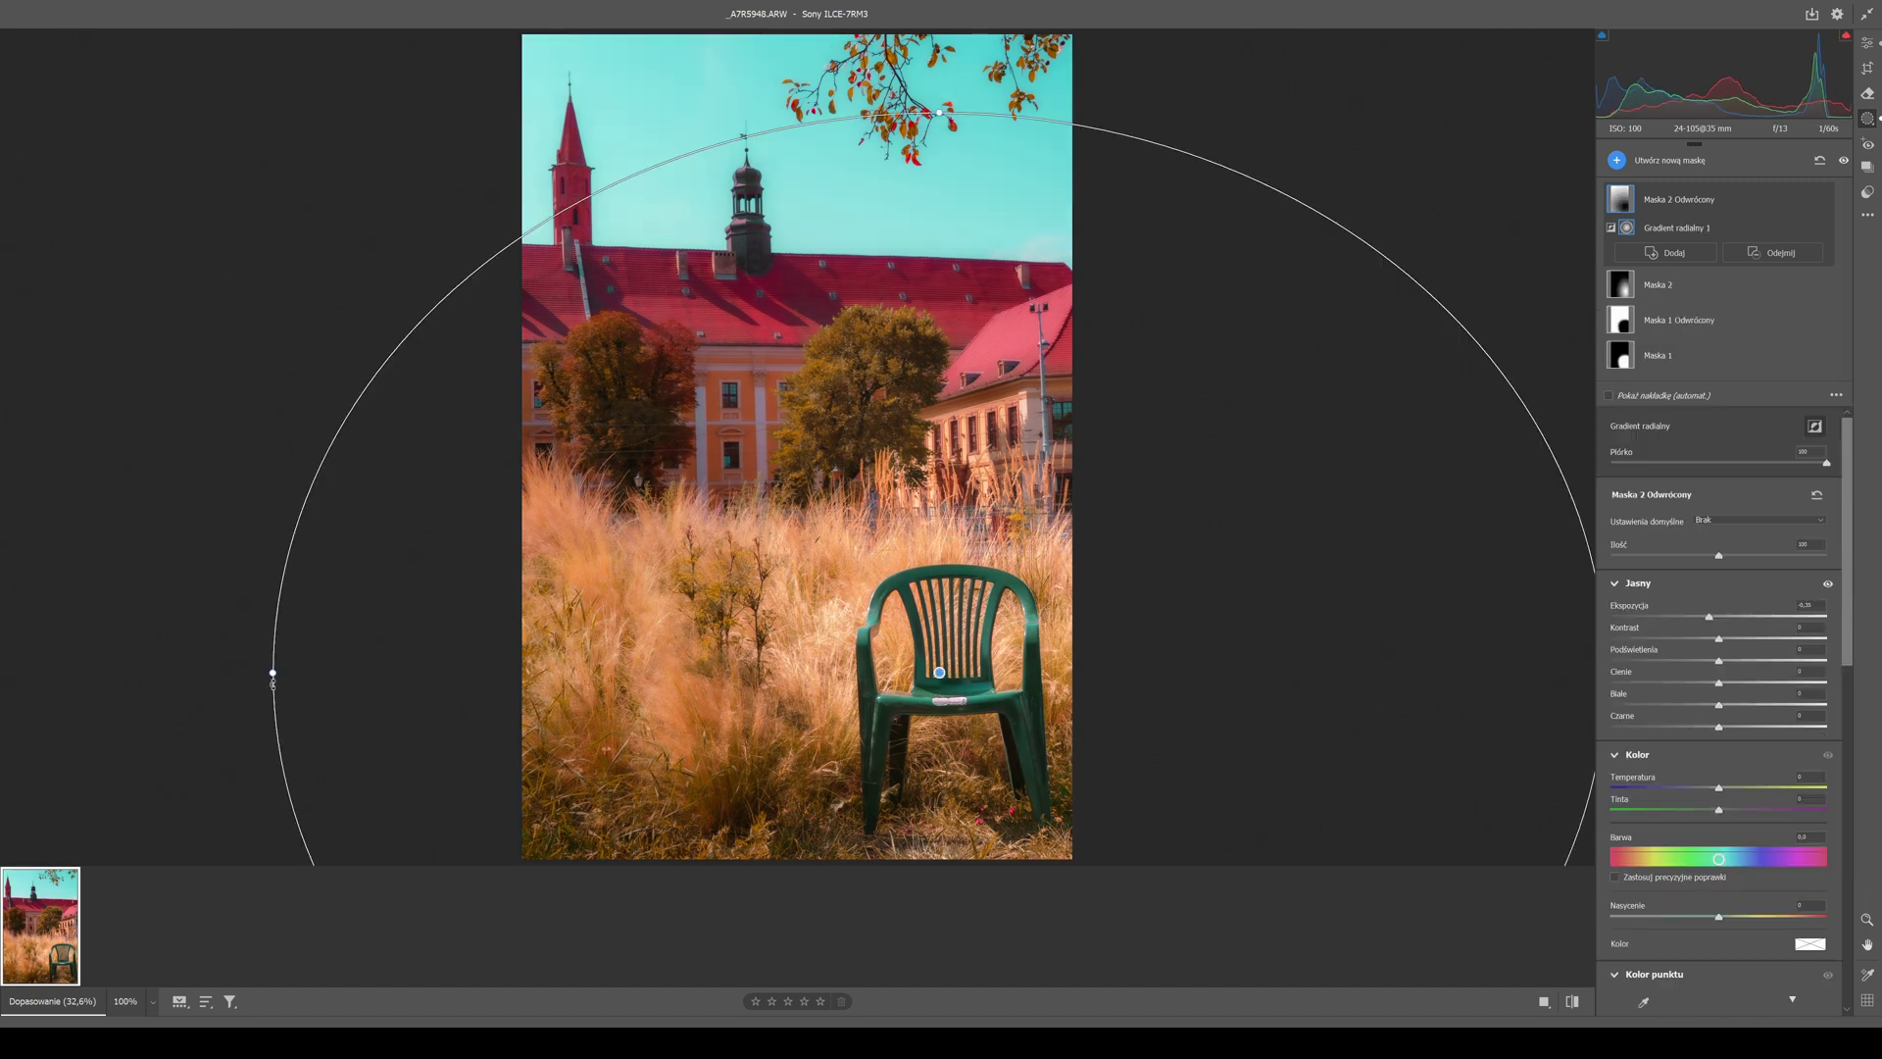
{"action": "left_click_drag", "start_coordinate": [271, 674], "coordinate": [4, 675]}
{"action": "mouse_move", "coordinate": [939, 112]}
{"action": "left_mouse_down"}
{"action": "mouse_move", "coordinate": [931, 209]}
{"action": "mouse_move", "coordinate": [769, 453]}
{"action": "left_mouse_up"}
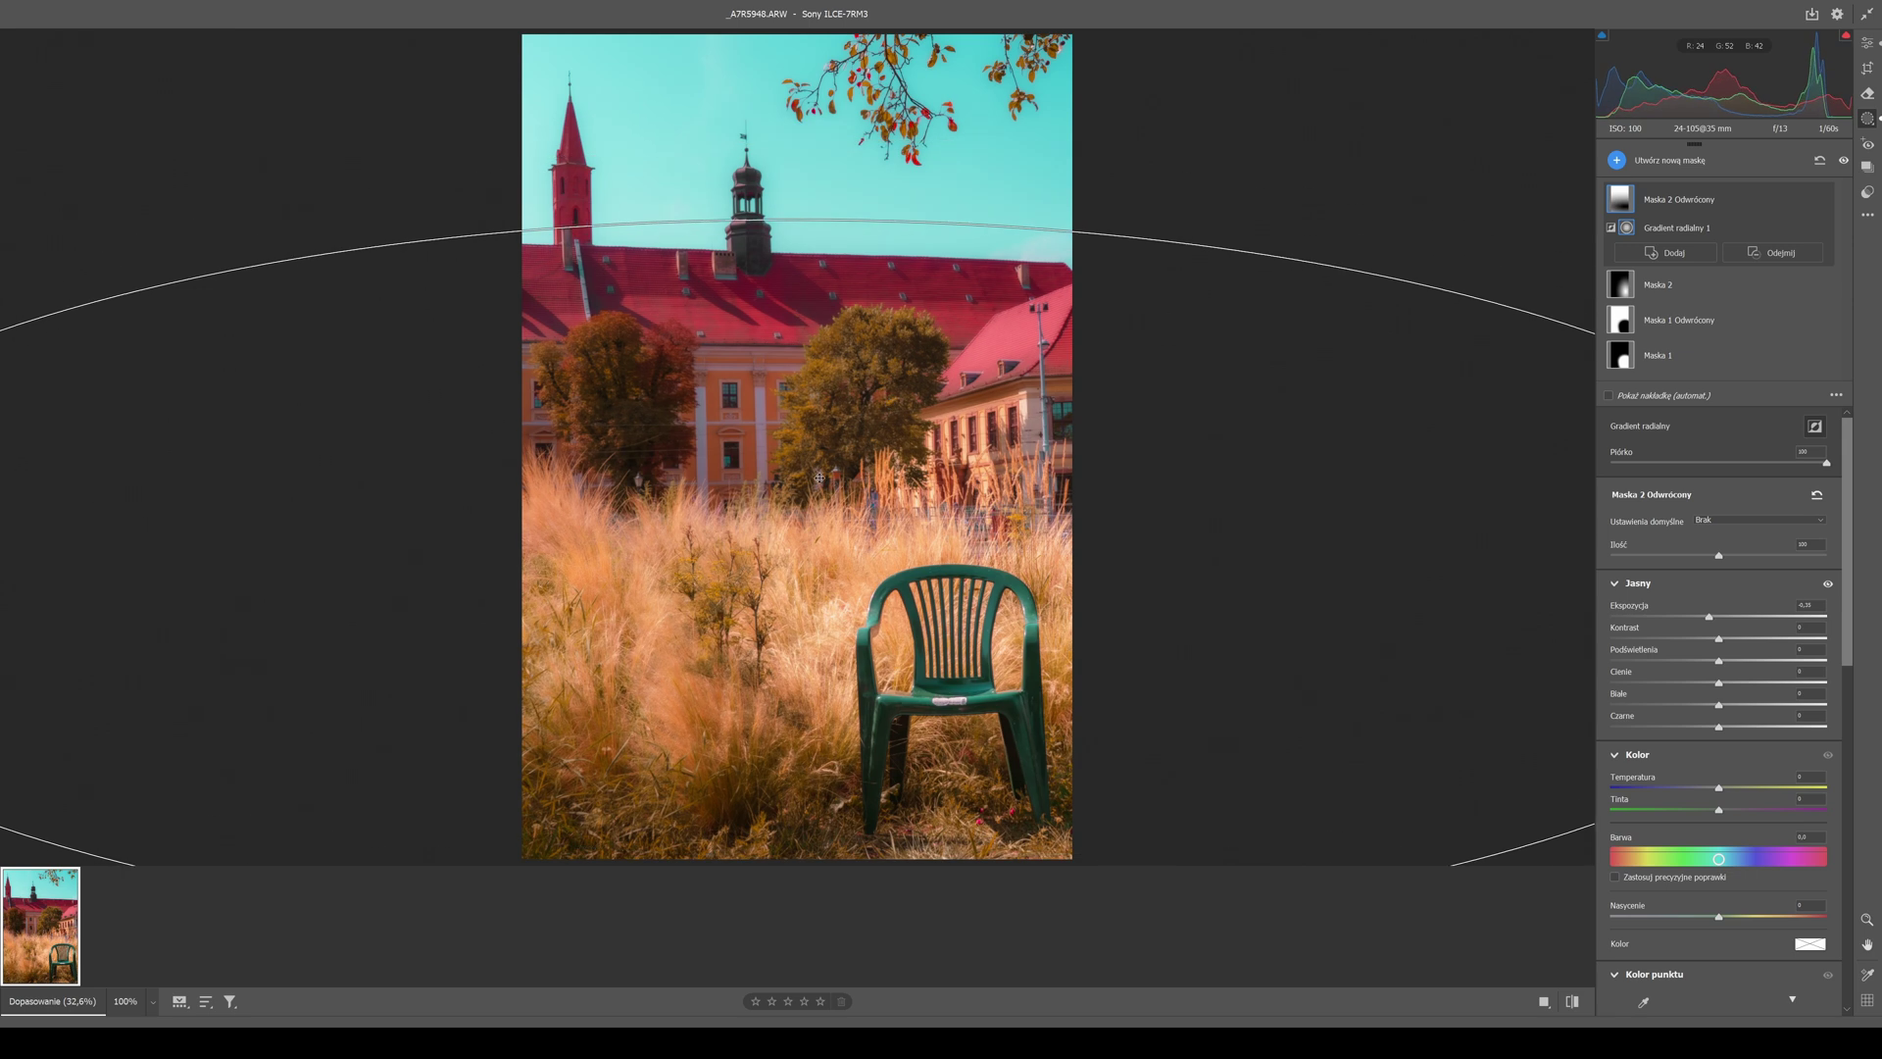
{"action": "mouse_move", "coordinate": [844, 366]}
{"action": "left_mouse_down"}
{"action": "mouse_move", "coordinate": [1027, 387]}
{"action": "mouse_move", "coordinate": [1043, 238]}
{"action": "left_mouse_up"}
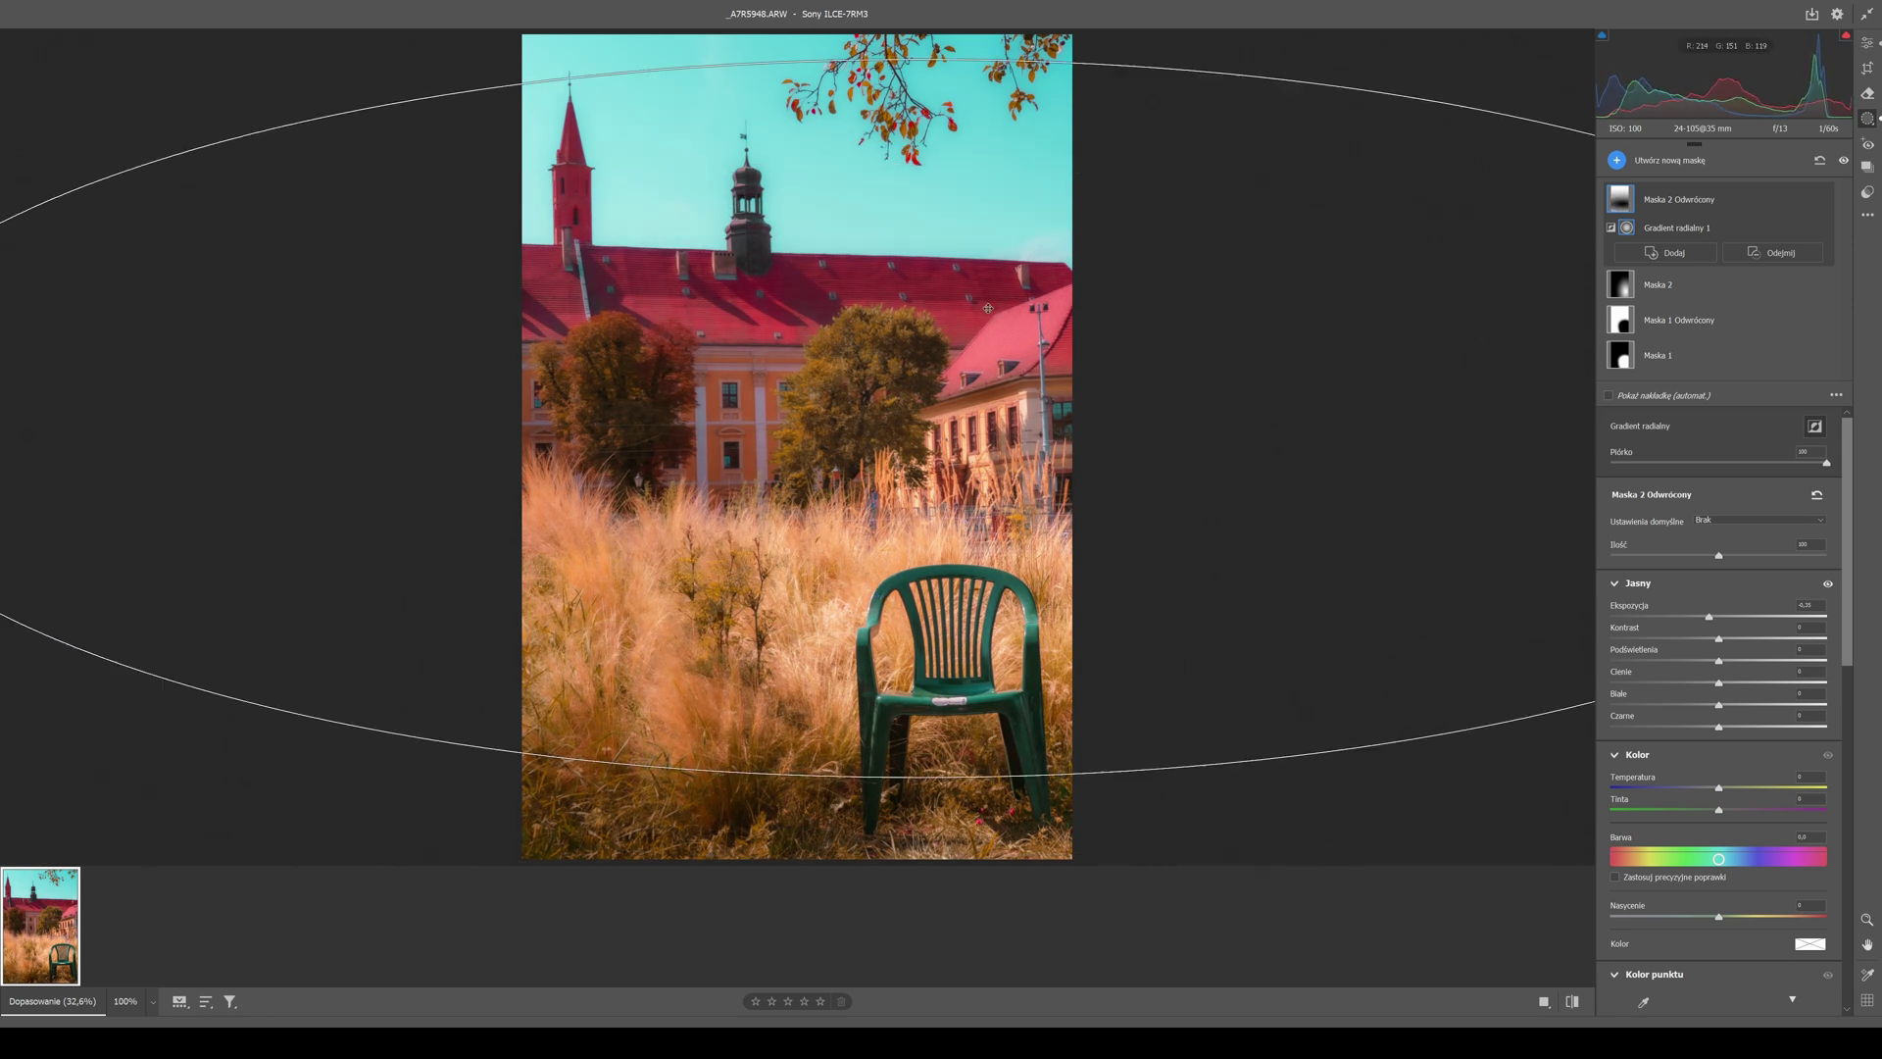
{"action": "left_click_drag", "start_coordinate": [936, 771], "coordinate": [1343, 621]}
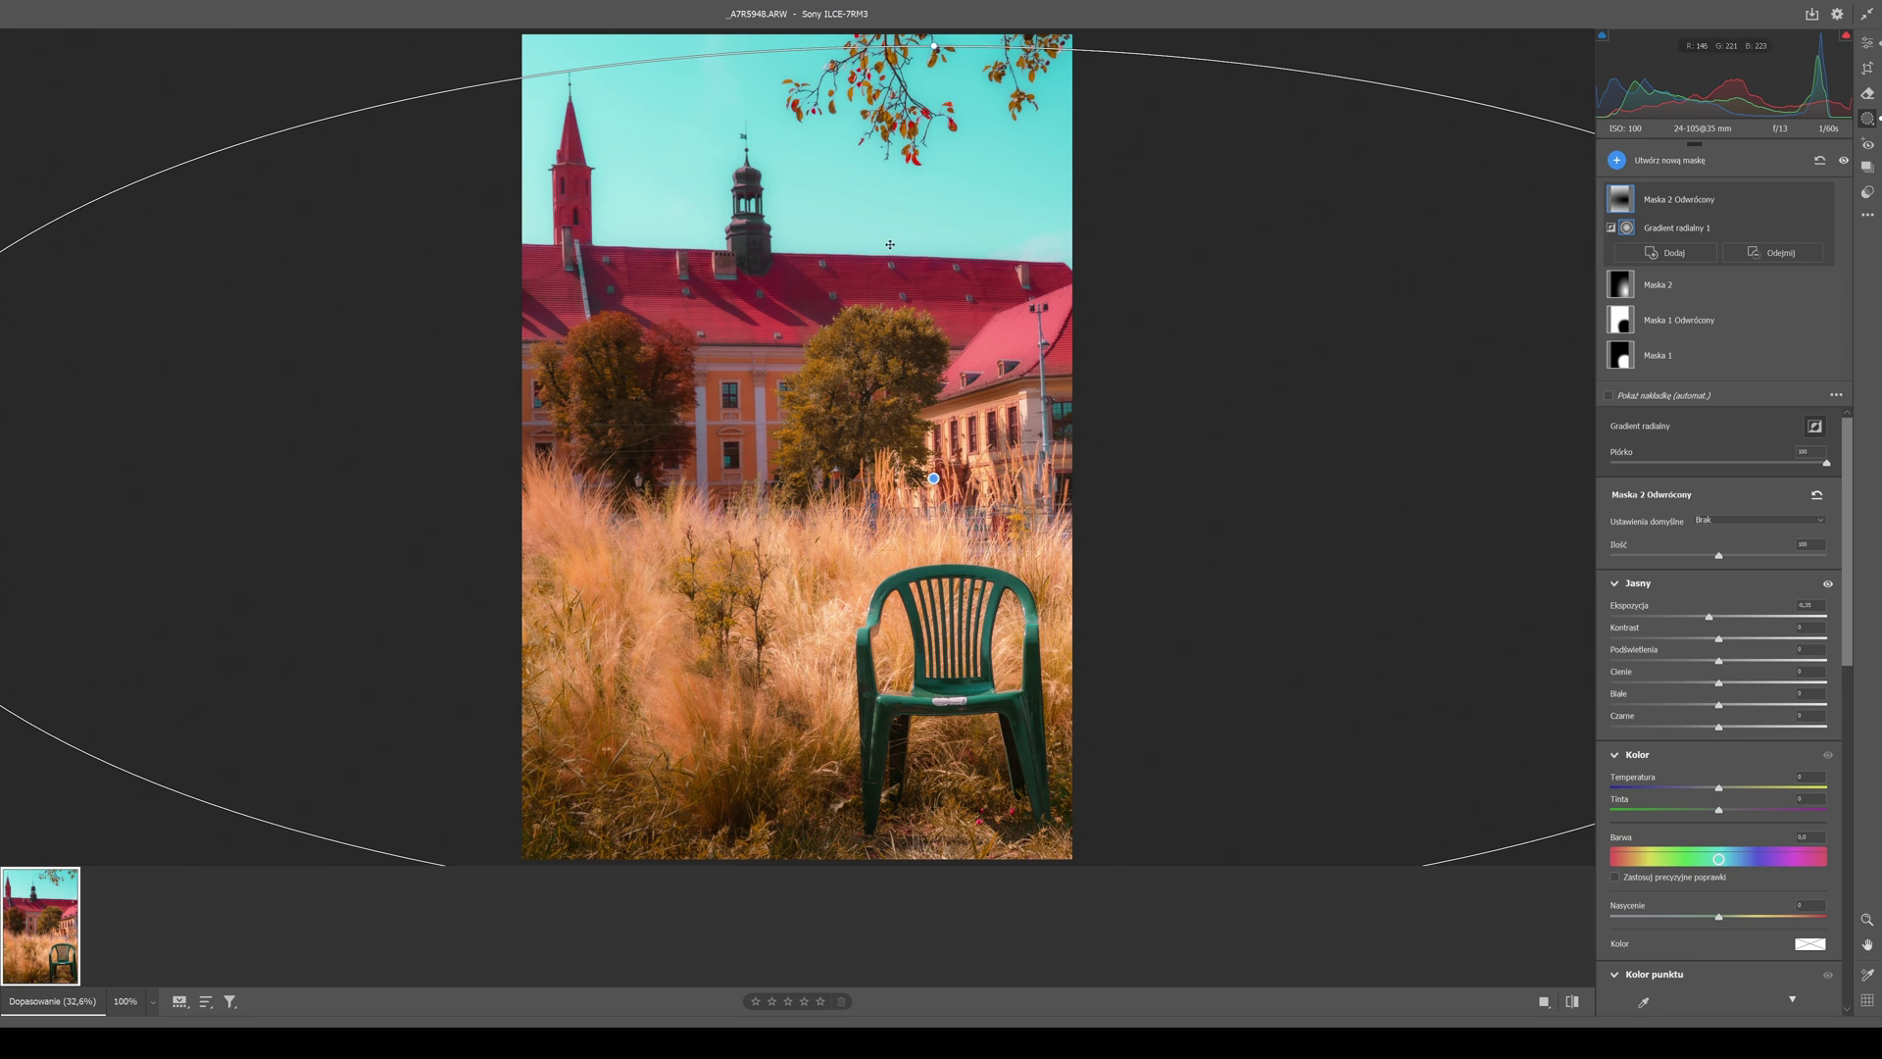
{"action": "key", "text": "ctrl+alt+0"}
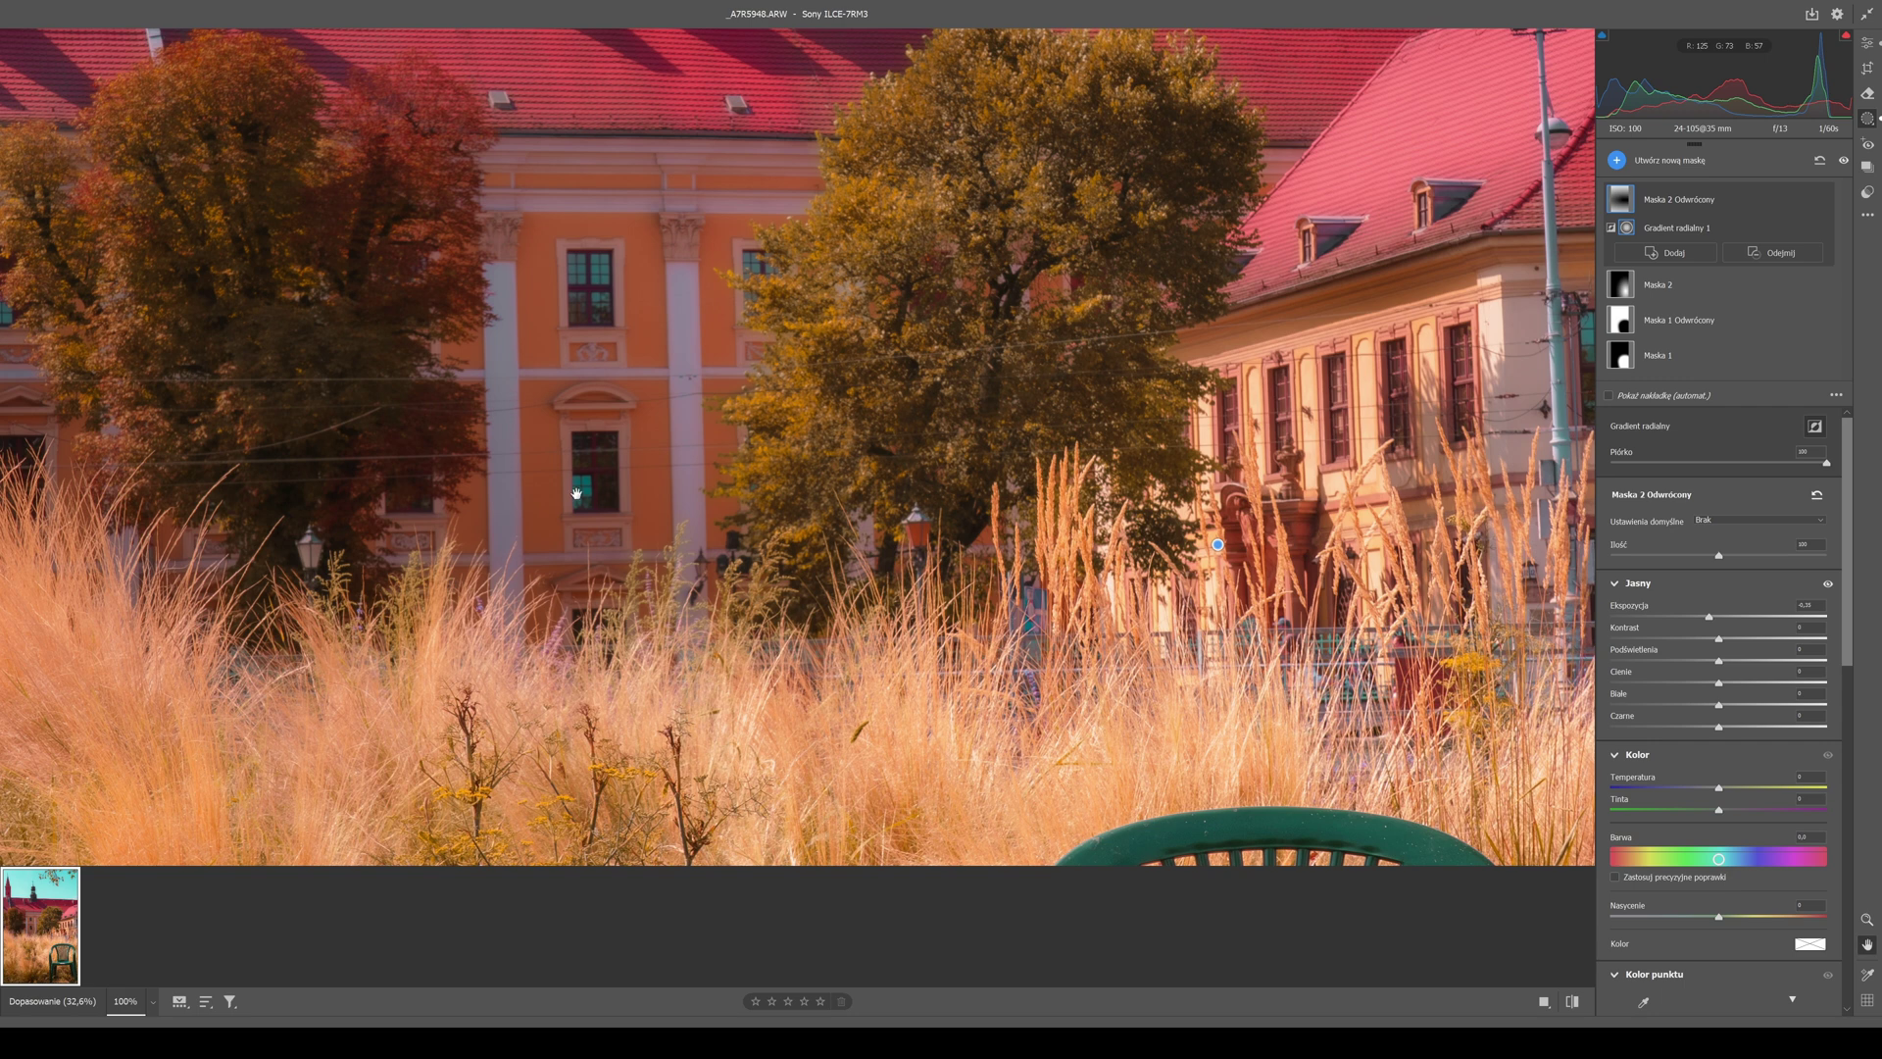
{"action": "left_click_drag", "start_coordinate": [696, 176], "coordinate": [910, 635]}
{"action": "left_click_drag", "start_coordinate": [982, 576], "coordinate": [724, 549]}
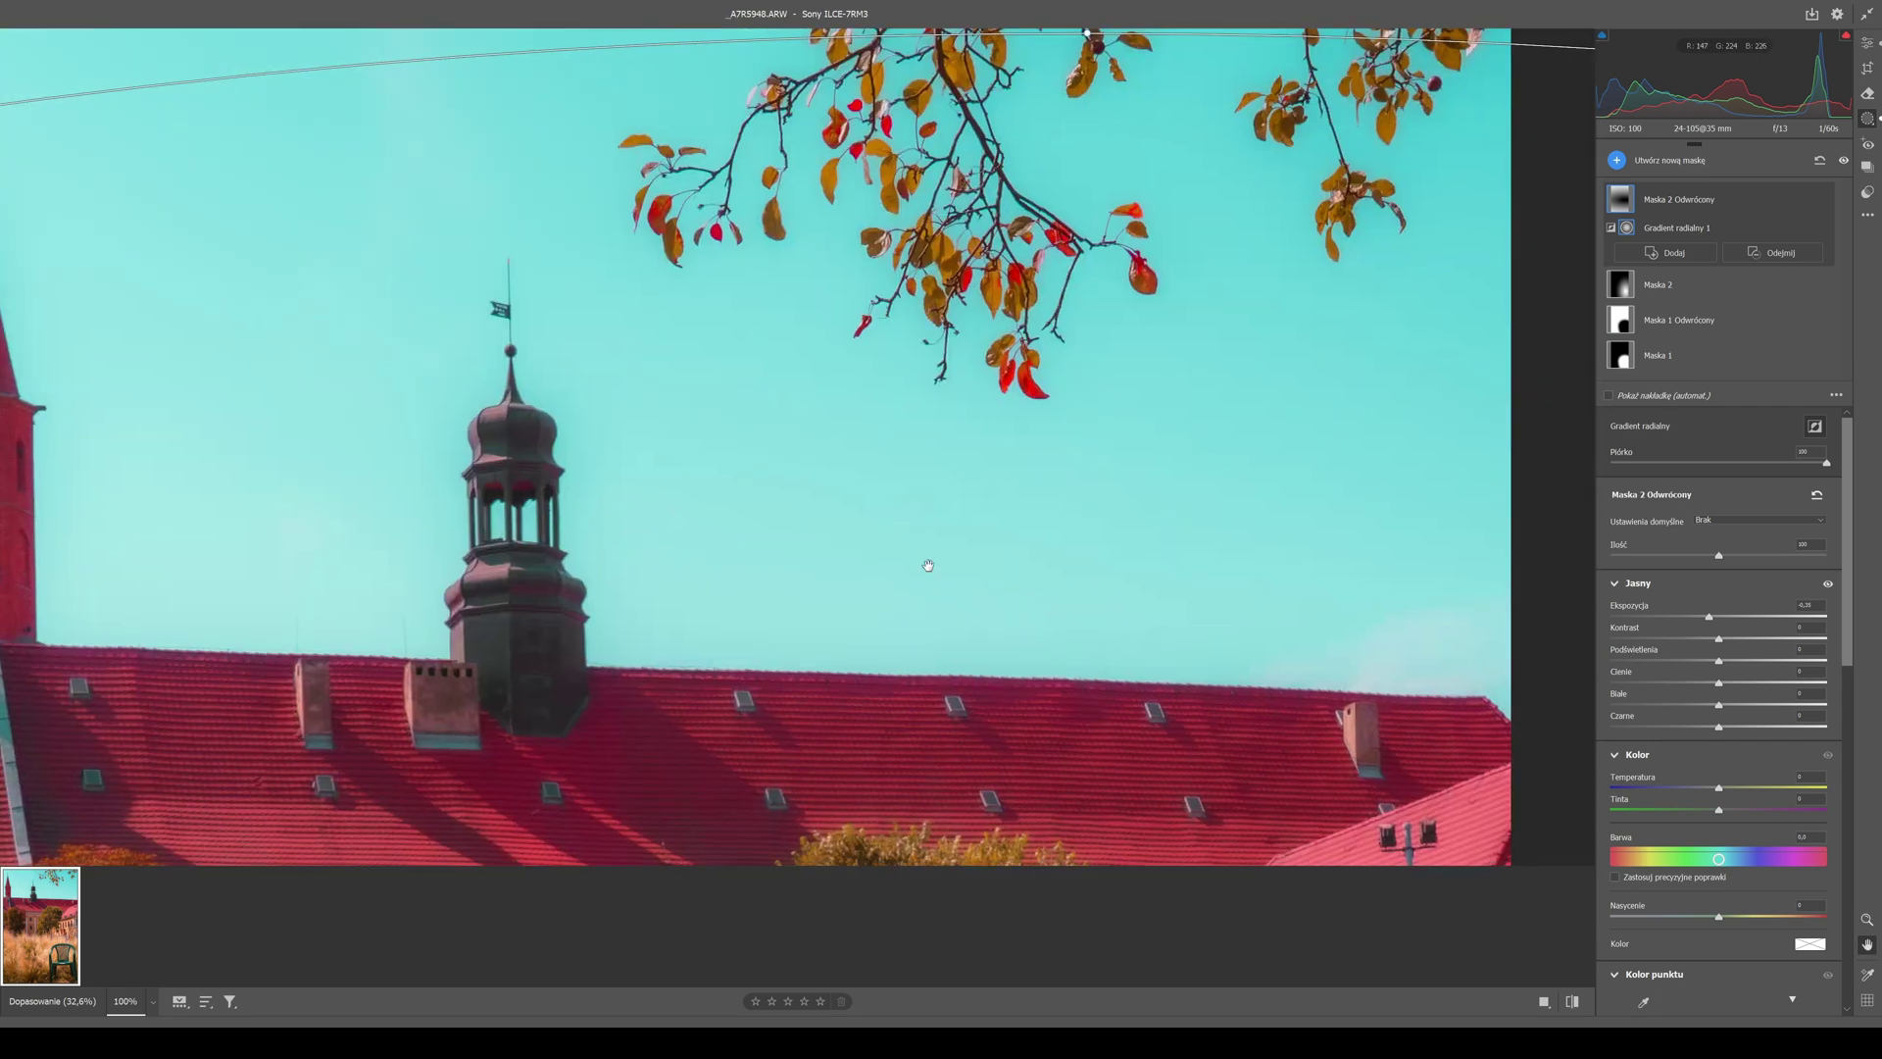
{"action": "left_click_drag", "start_coordinate": [927, 566], "coordinate": [950, 239]}
{"action": "left_click_drag", "start_coordinate": [1100, 422], "coordinate": [1445, 356]}
{"action": "mouse_move", "coordinate": [367, 321]}
{"action": "left_mouse_down"}
{"action": "mouse_move", "coordinate": [668, 370]}
{"action": "mouse_move", "coordinate": [433, 368]}
{"action": "left_mouse_up"}
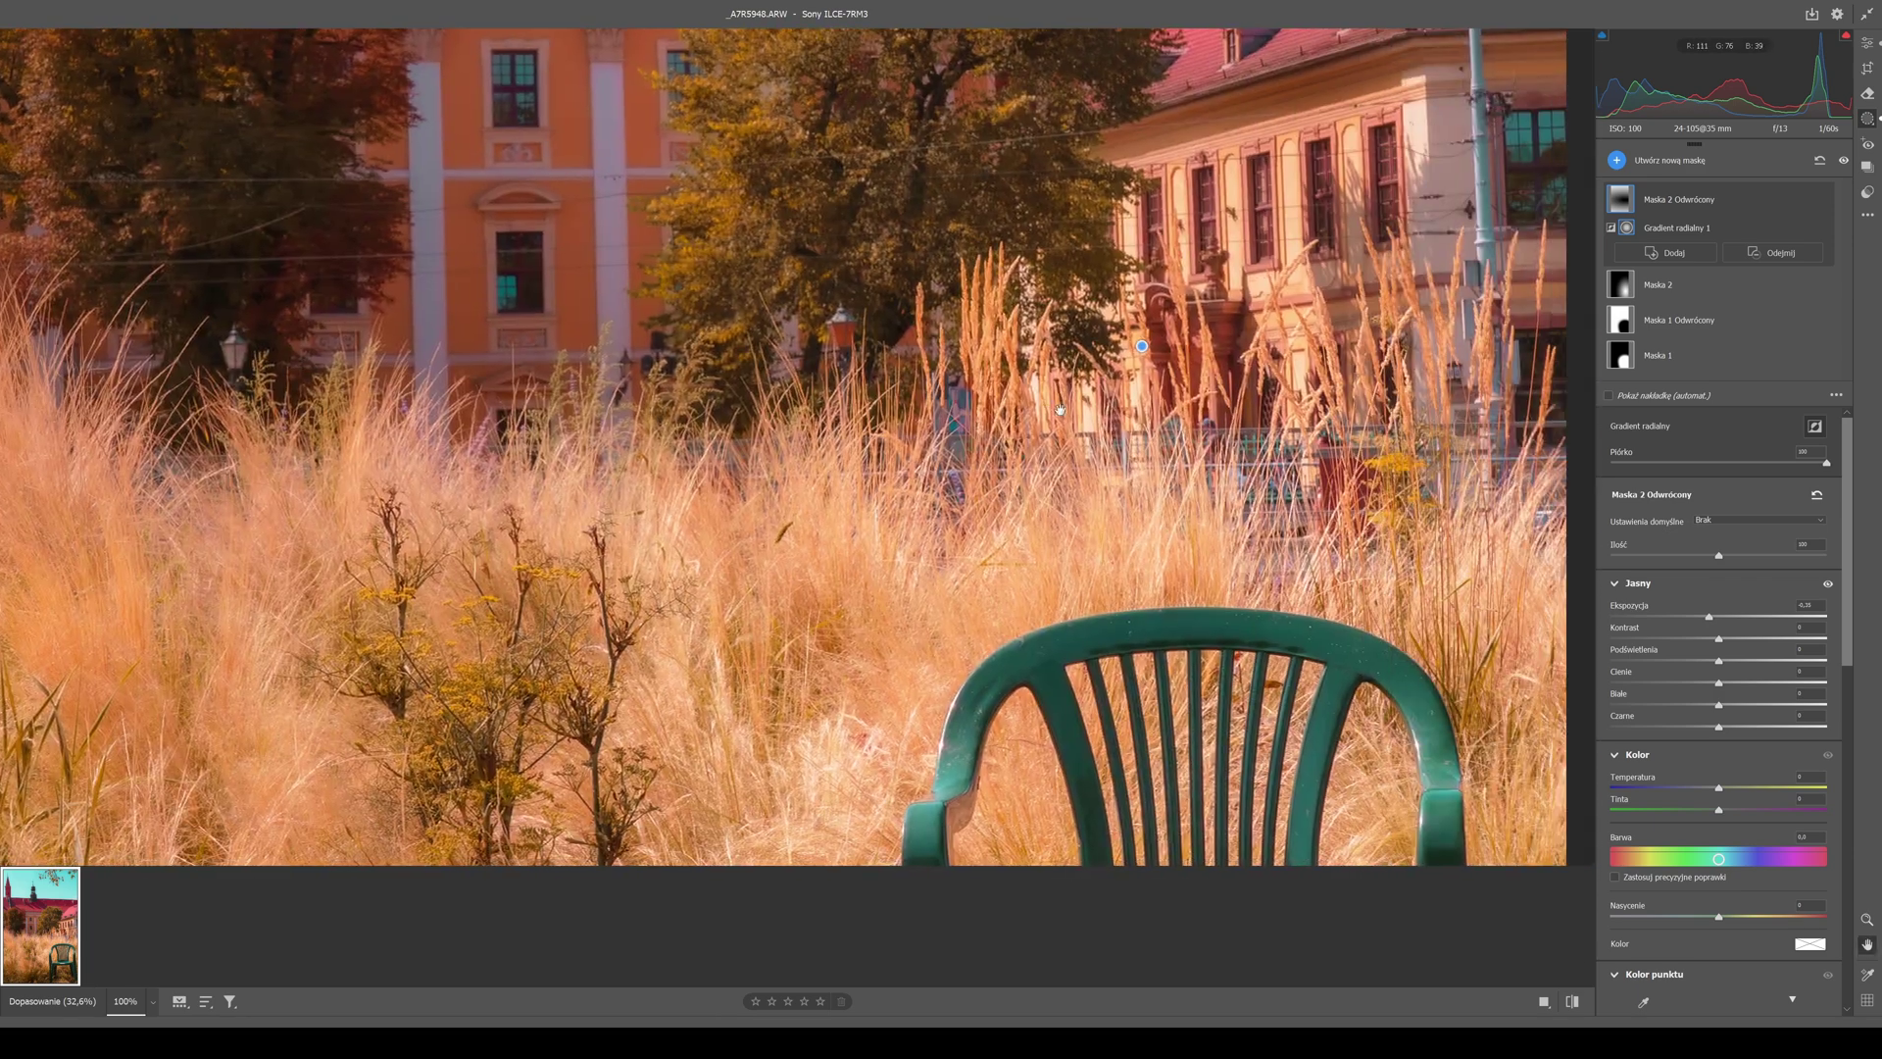
{"action": "left_click_drag", "start_coordinate": [882, 373], "coordinate": [421, 343]}
{"action": "mouse_move", "coordinate": [422, 637]}
{"action": "left_mouse_down"}
{"action": "mouse_move", "coordinate": [906, 255]}
{"action": "mouse_move", "coordinate": [1498, 251]}
{"action": "left_mouse_up"}
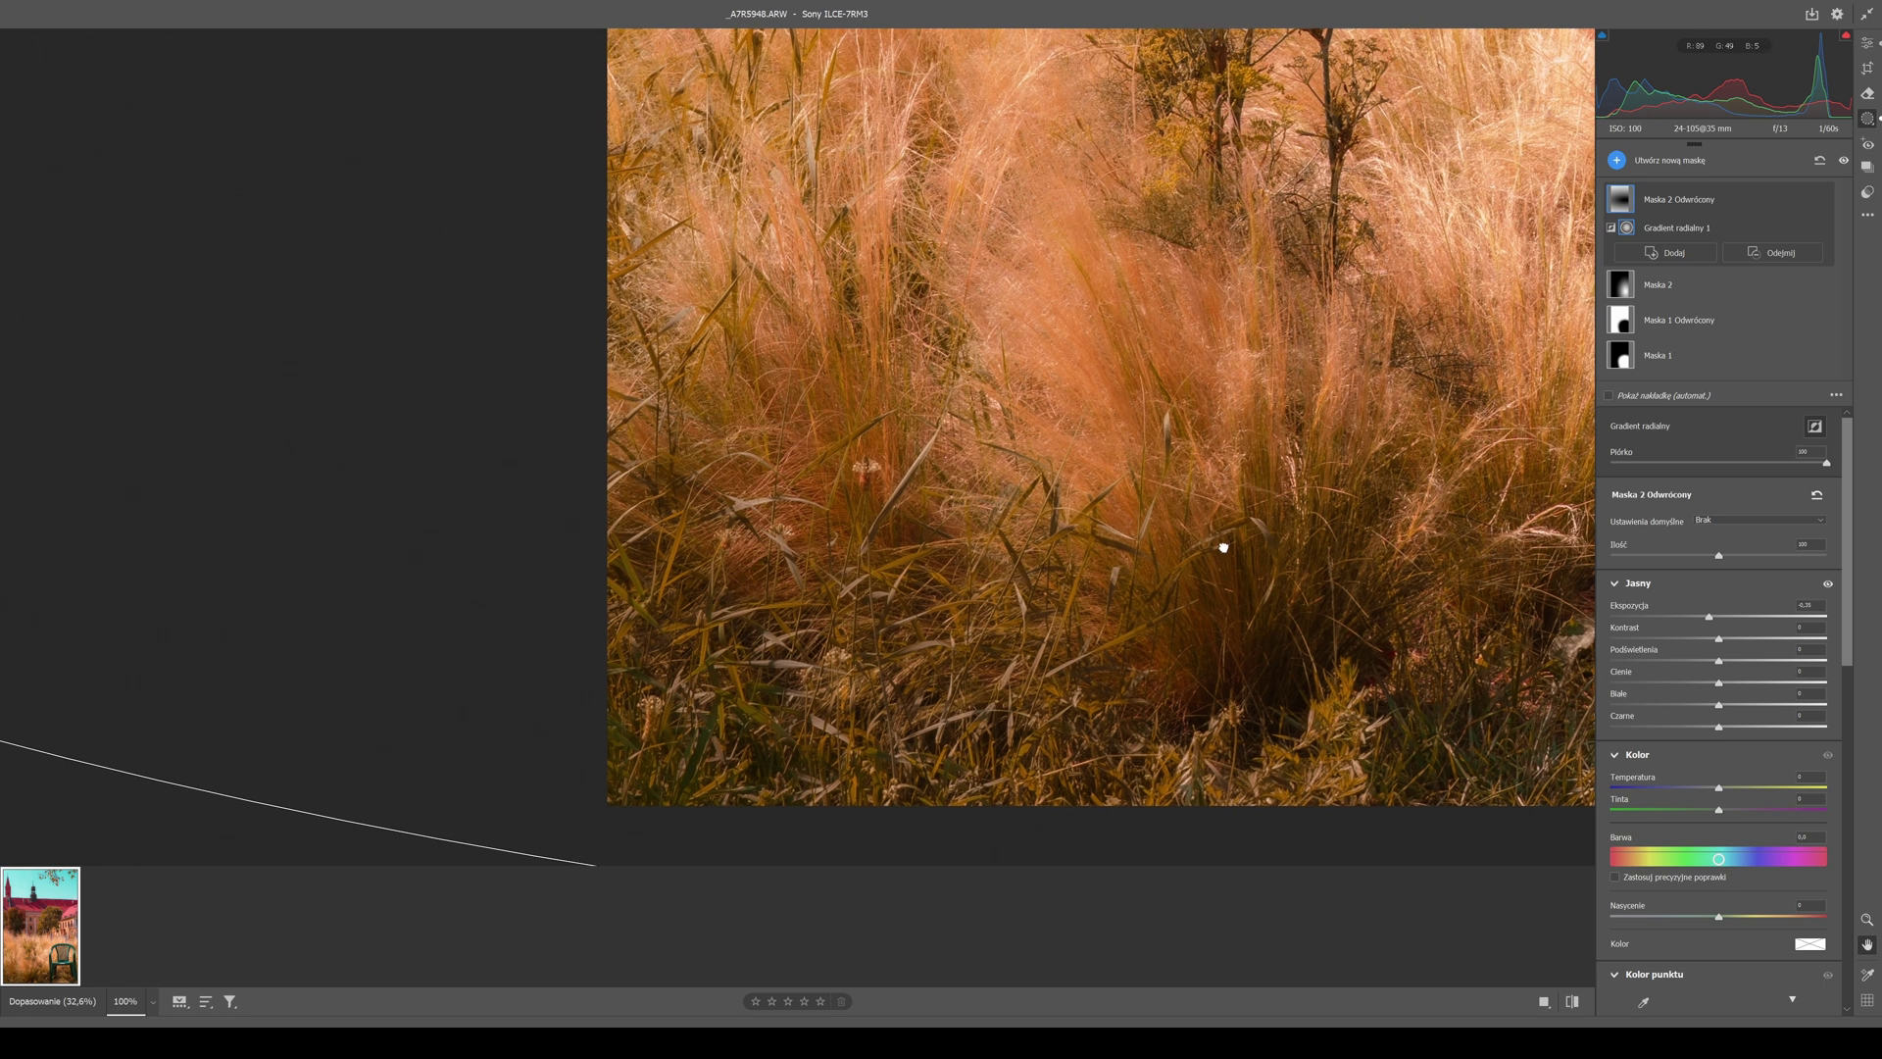
{"action": "left_click_drag", "start_coordinate": [1222, 546], "coordinate": [479, 626]}
{"action": "left_click_drag", "start_coordinate": [1202, 474], "coordinate": [1089, 511]}
{"action": "key", "text": "space"}
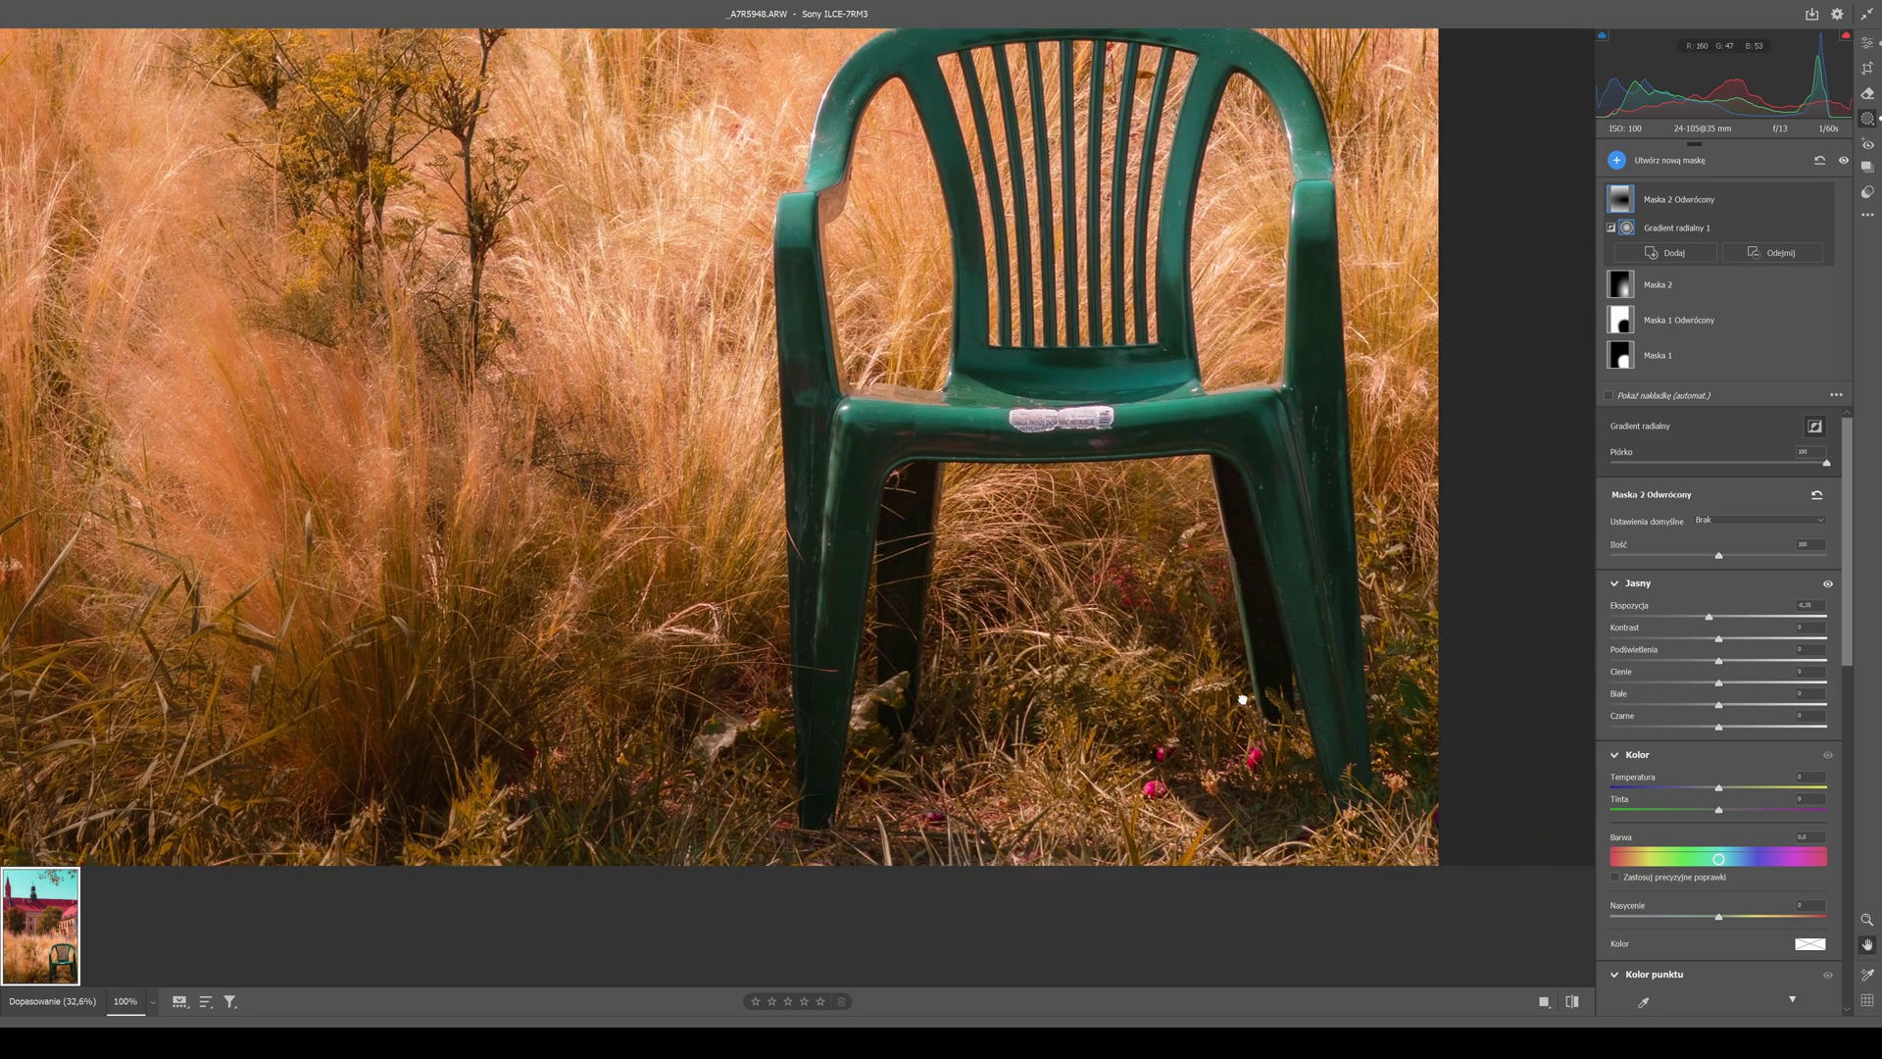
{"action": "scroll", "coordinate": [1176, 480], "scroll_direction": "down", "scroll_amount": 3}
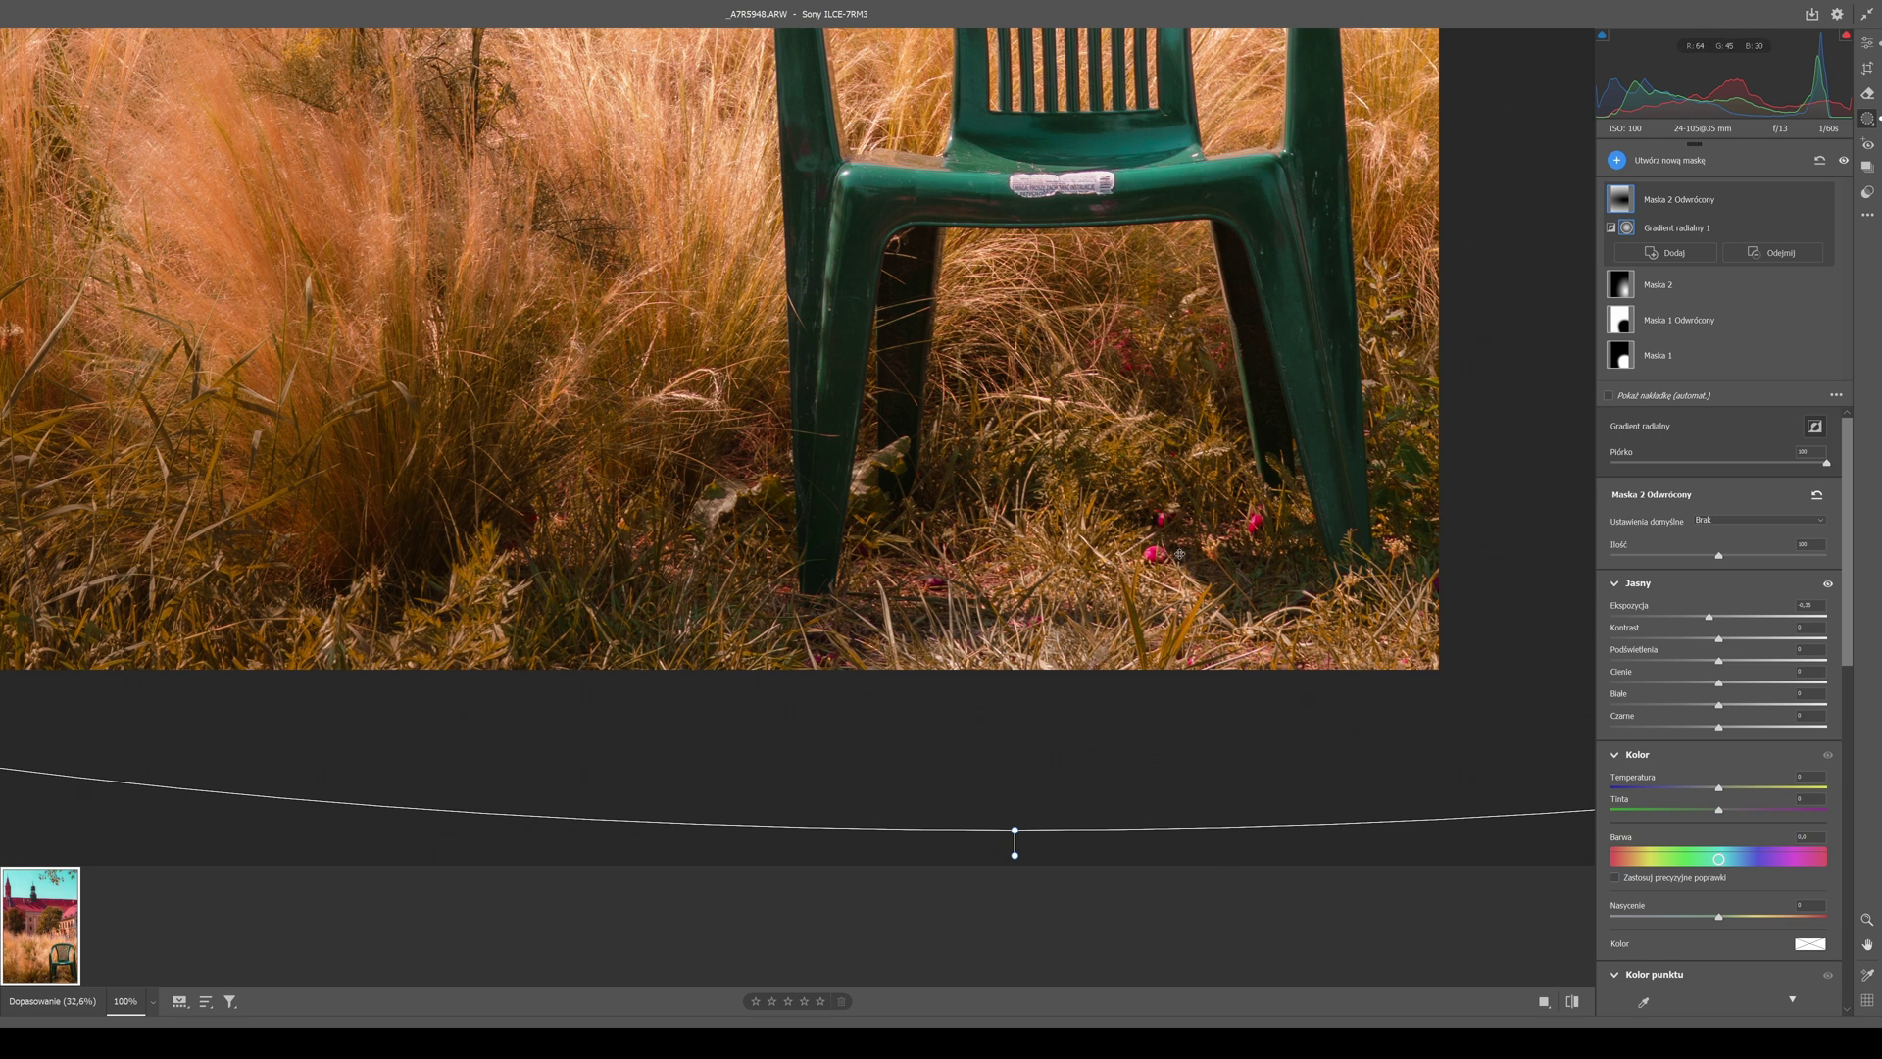
{"action": "mouse_move", "coordinate": [774, 451]}
{"action": "left_mouse_down"}
{"action": "mouse_move", "coordinate": [1371, 477]}
{"action": "mouse_move", "coordinate": [477, 384]}
{"action": "mouse_move", "coordinate": [271, 37]}
{"action": "left_mouse_up"}
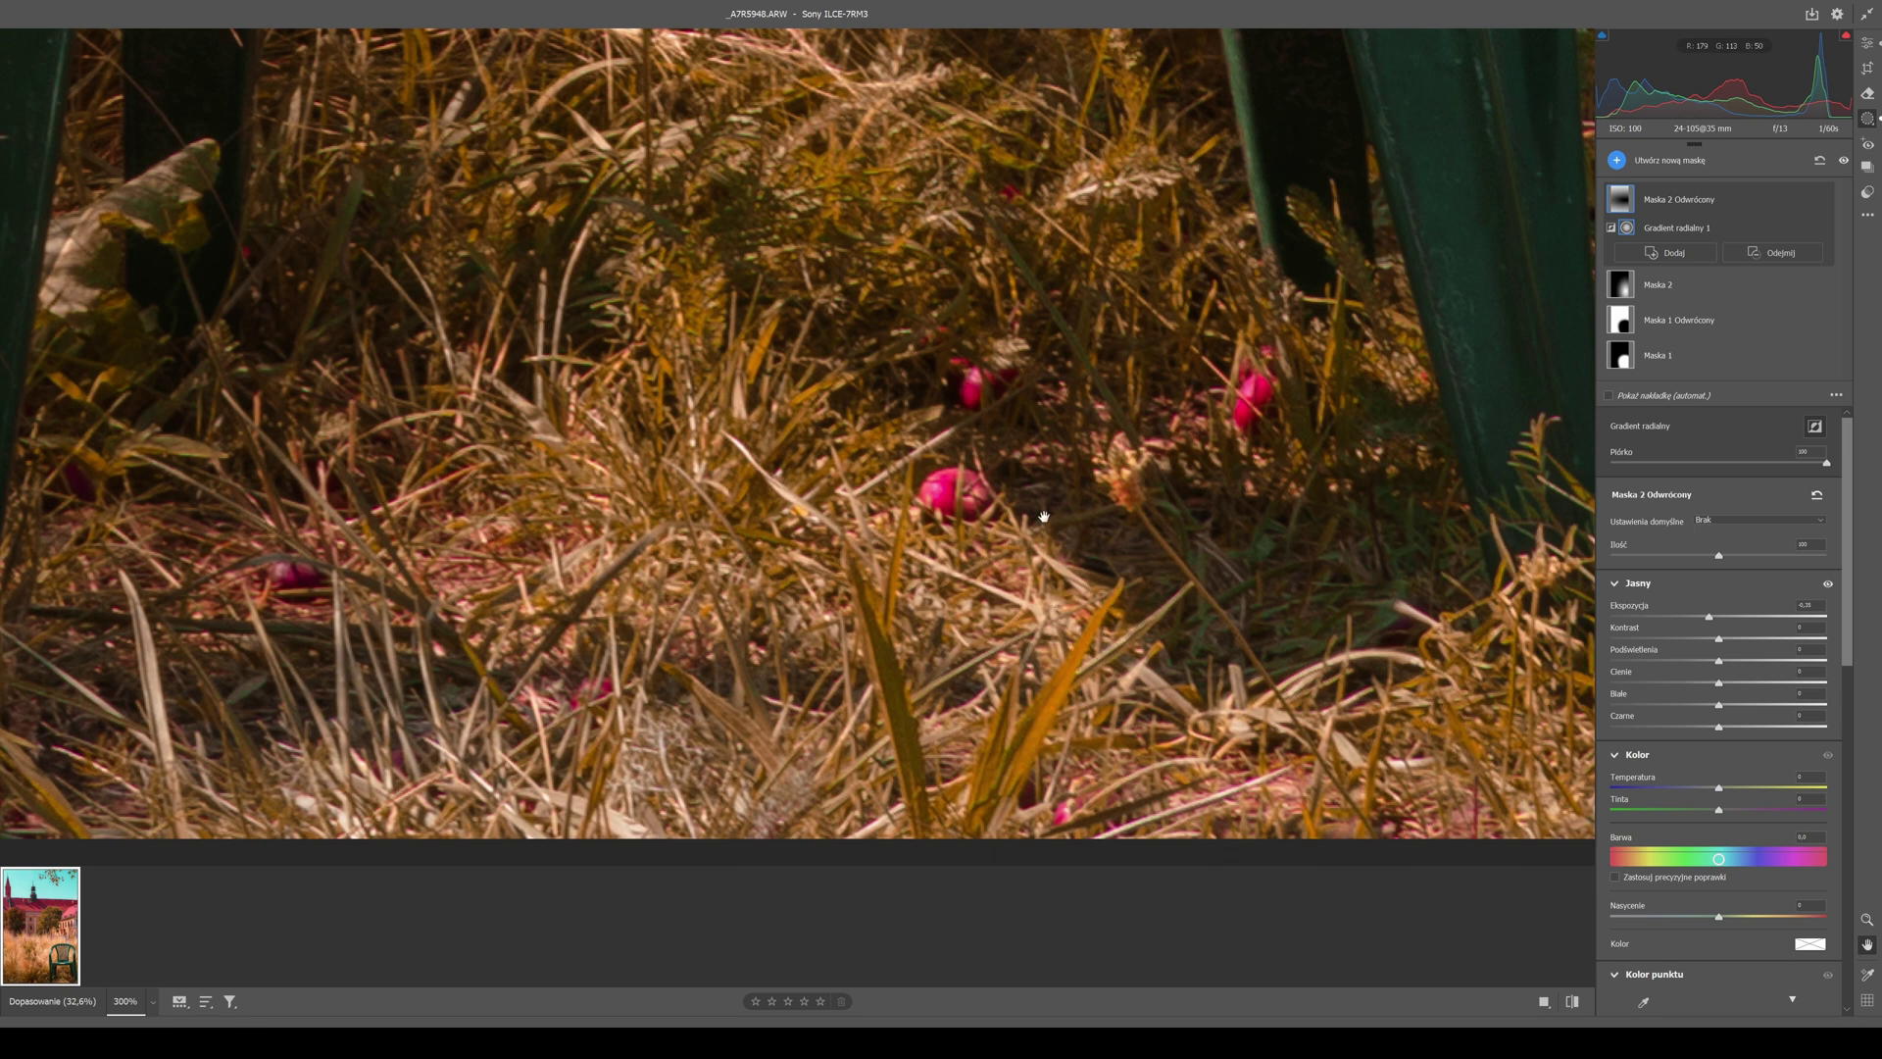
{"action": "key", "text": "ctrl+0"}
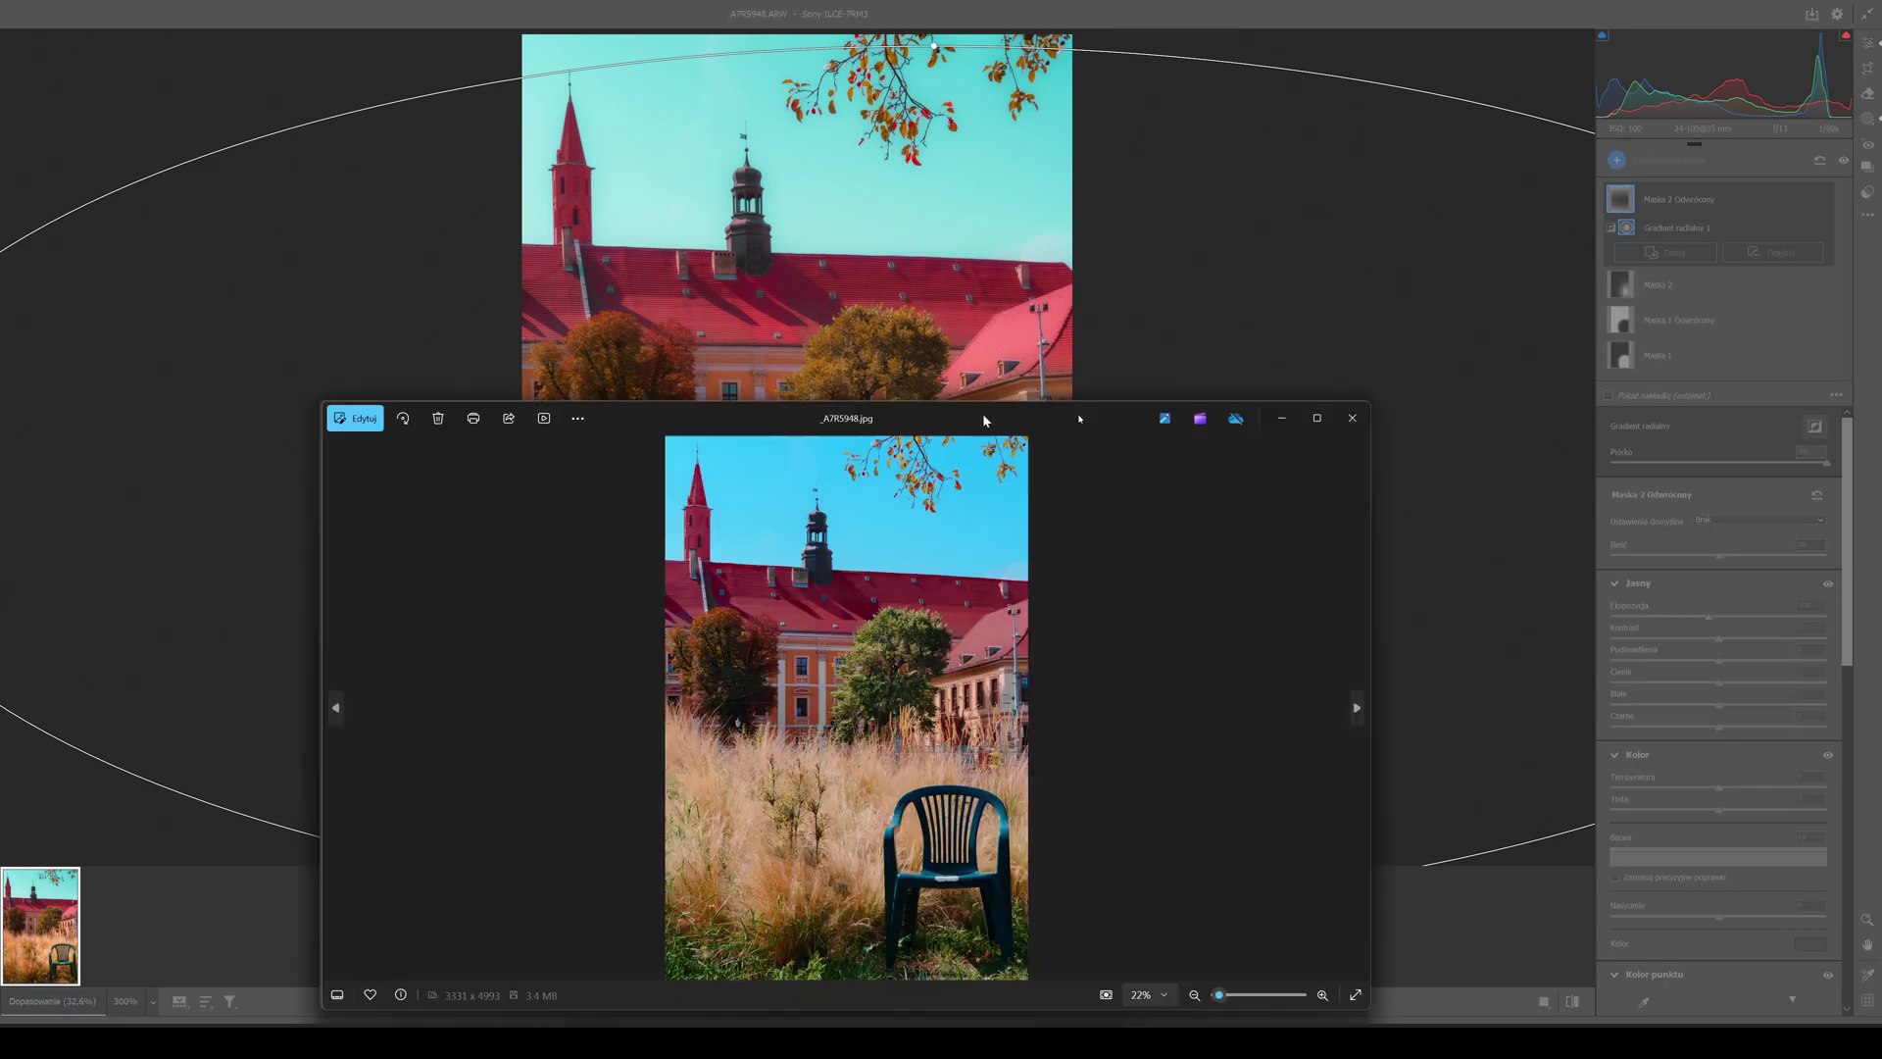
Step: Reposition and enlarge the Photos viewer so _A7R5948.jpg sits centred over the Camera Raw editor
{"action": "mouse_move", "coordinate": [985, 417]}
{"action": "left_mouse_down"}
{"action": "mouse_move", "coordinate": [1420, 122]}
{"action": "mouse_move", "coordinate": [1551, 144]}
{"action": "left_mouse_up"}
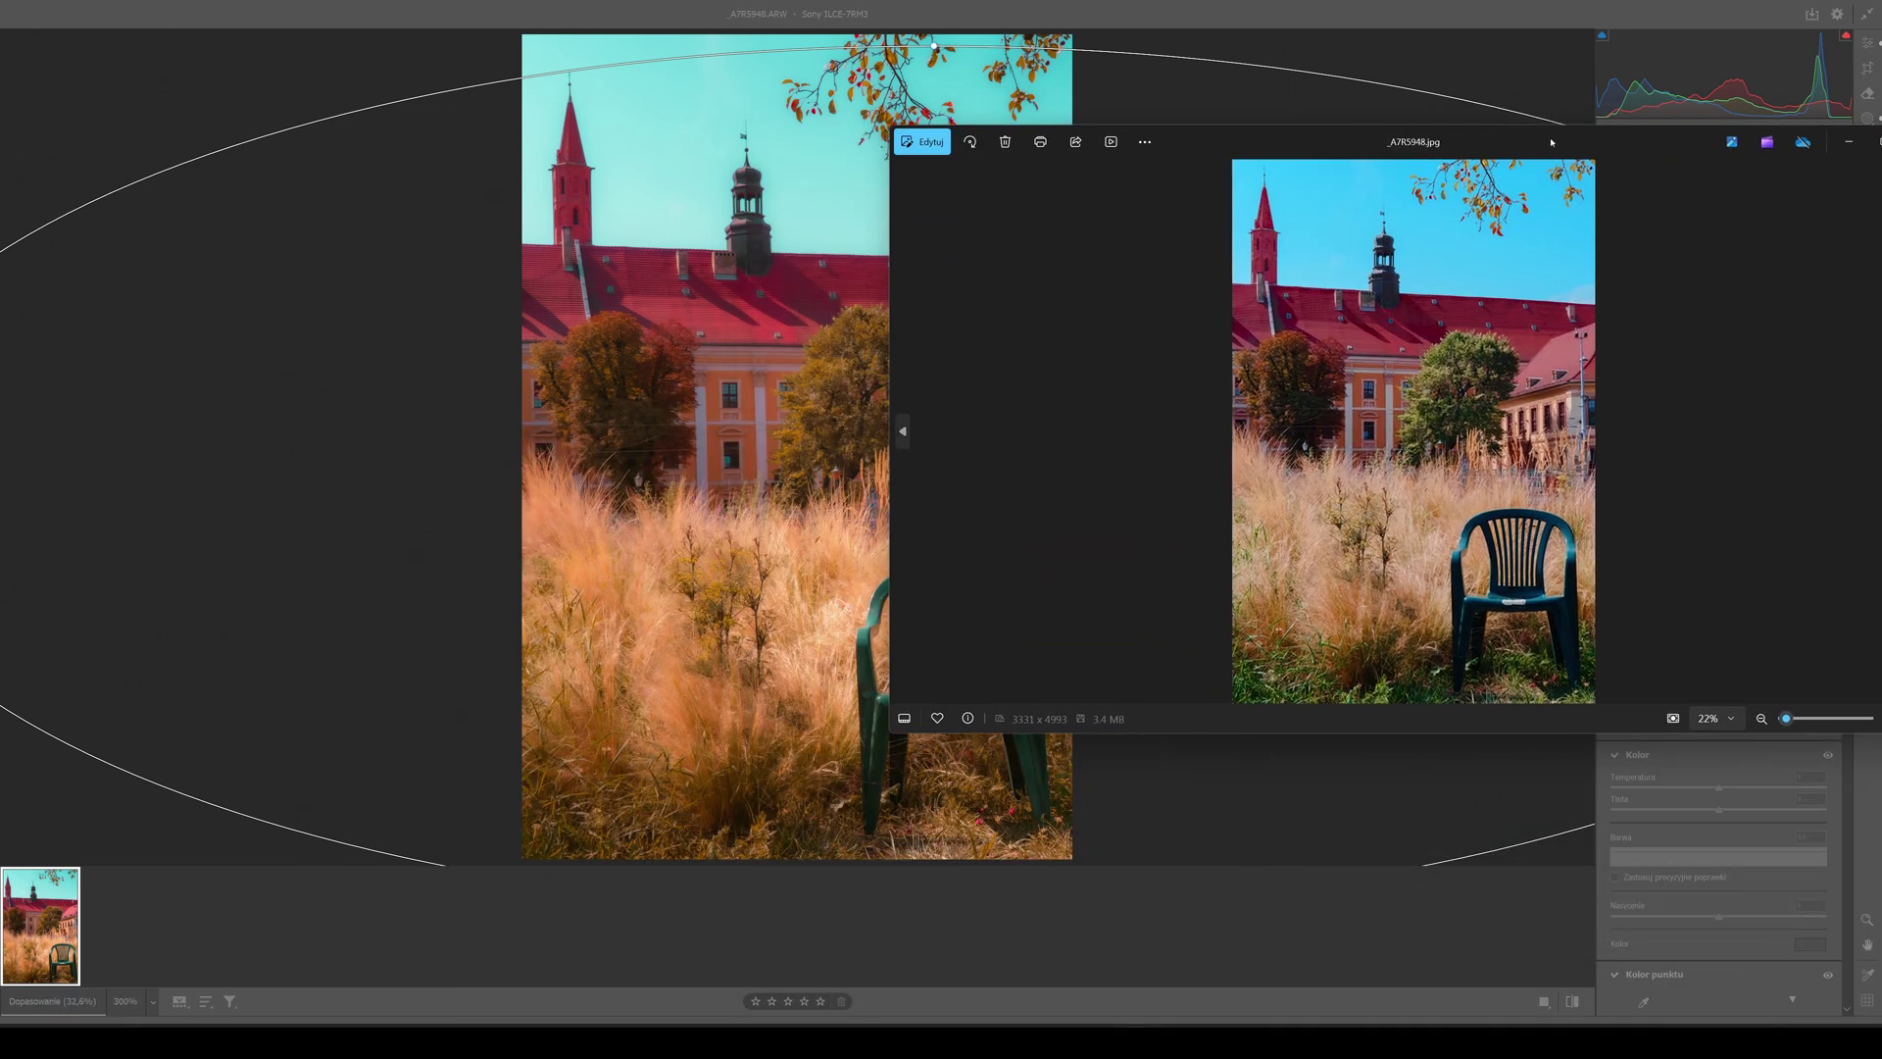
{"action": "double_click", "coordinate": [1552, 143]}
{"action": "left_click", "coordinate": [1828, 16]}
{"action": "mouse_move", "coordinate": [1587, 126]}
{"action": "left_mouse_down"}
{"action": "mouse_move", "coordinate": [1180, 162]}
{"action": "mouse_move", "coordinate": [1250, 113]}
{"action": "left_mouse_up"}
{"action": "left_click_drag", "start_coordinate": [1077, 706], "coordinate": [1078, 900]}
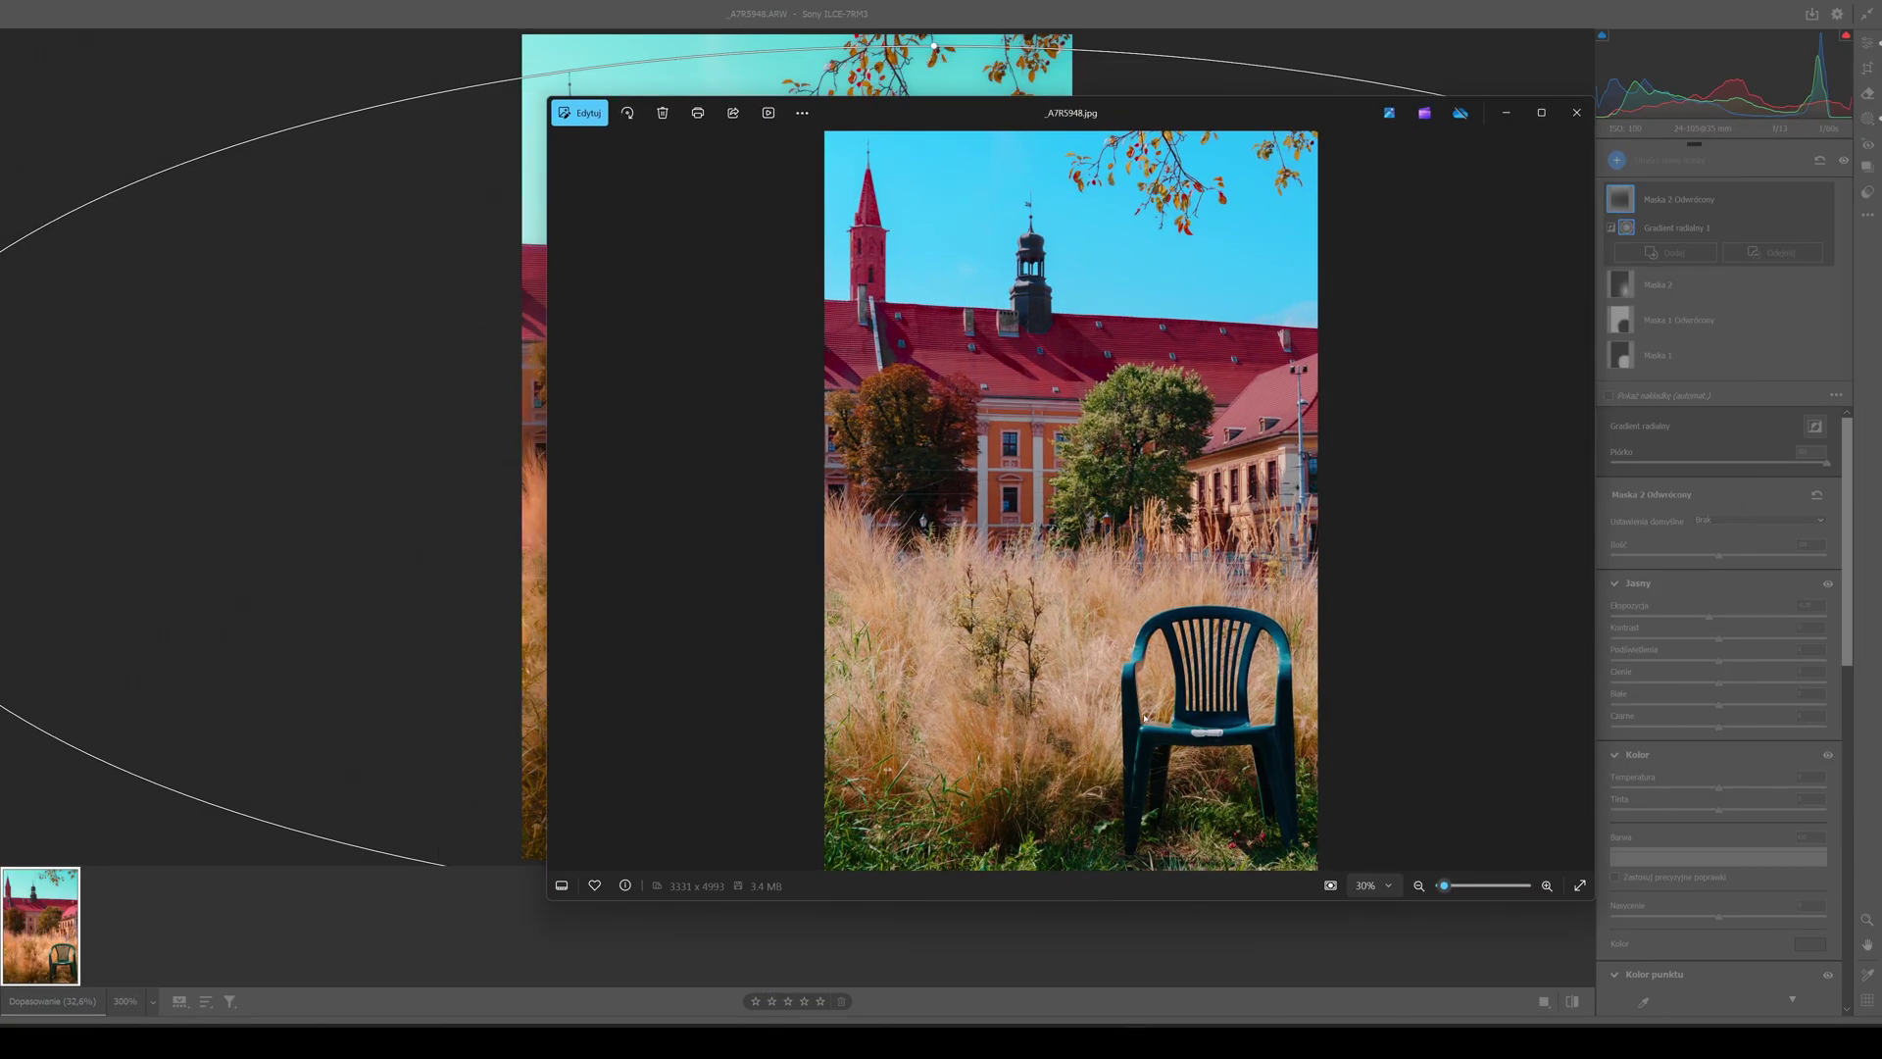
{"action": "mouse_move", "coordinate": [1301, 120]}
{"action": "left_mouse_down"}
{"action": "mouse_move", "coordinate": [1680, 75]}
{"action": "mouse_move", "coordinate": [1308, 120]}
{"action": "mouse_move", "coordinate": [1019, 120]}
{"action": "mouse_move", "coordinate": [922, 62]}
{"action": "mouse_move", "coordinate": [1805, 73]}
{"action": "mouse_move", "coordinate": [1189, 71]}
{"action": "mouse_move", "coordinate": [1081, 91]}
{"action": "left_mouse_up"}
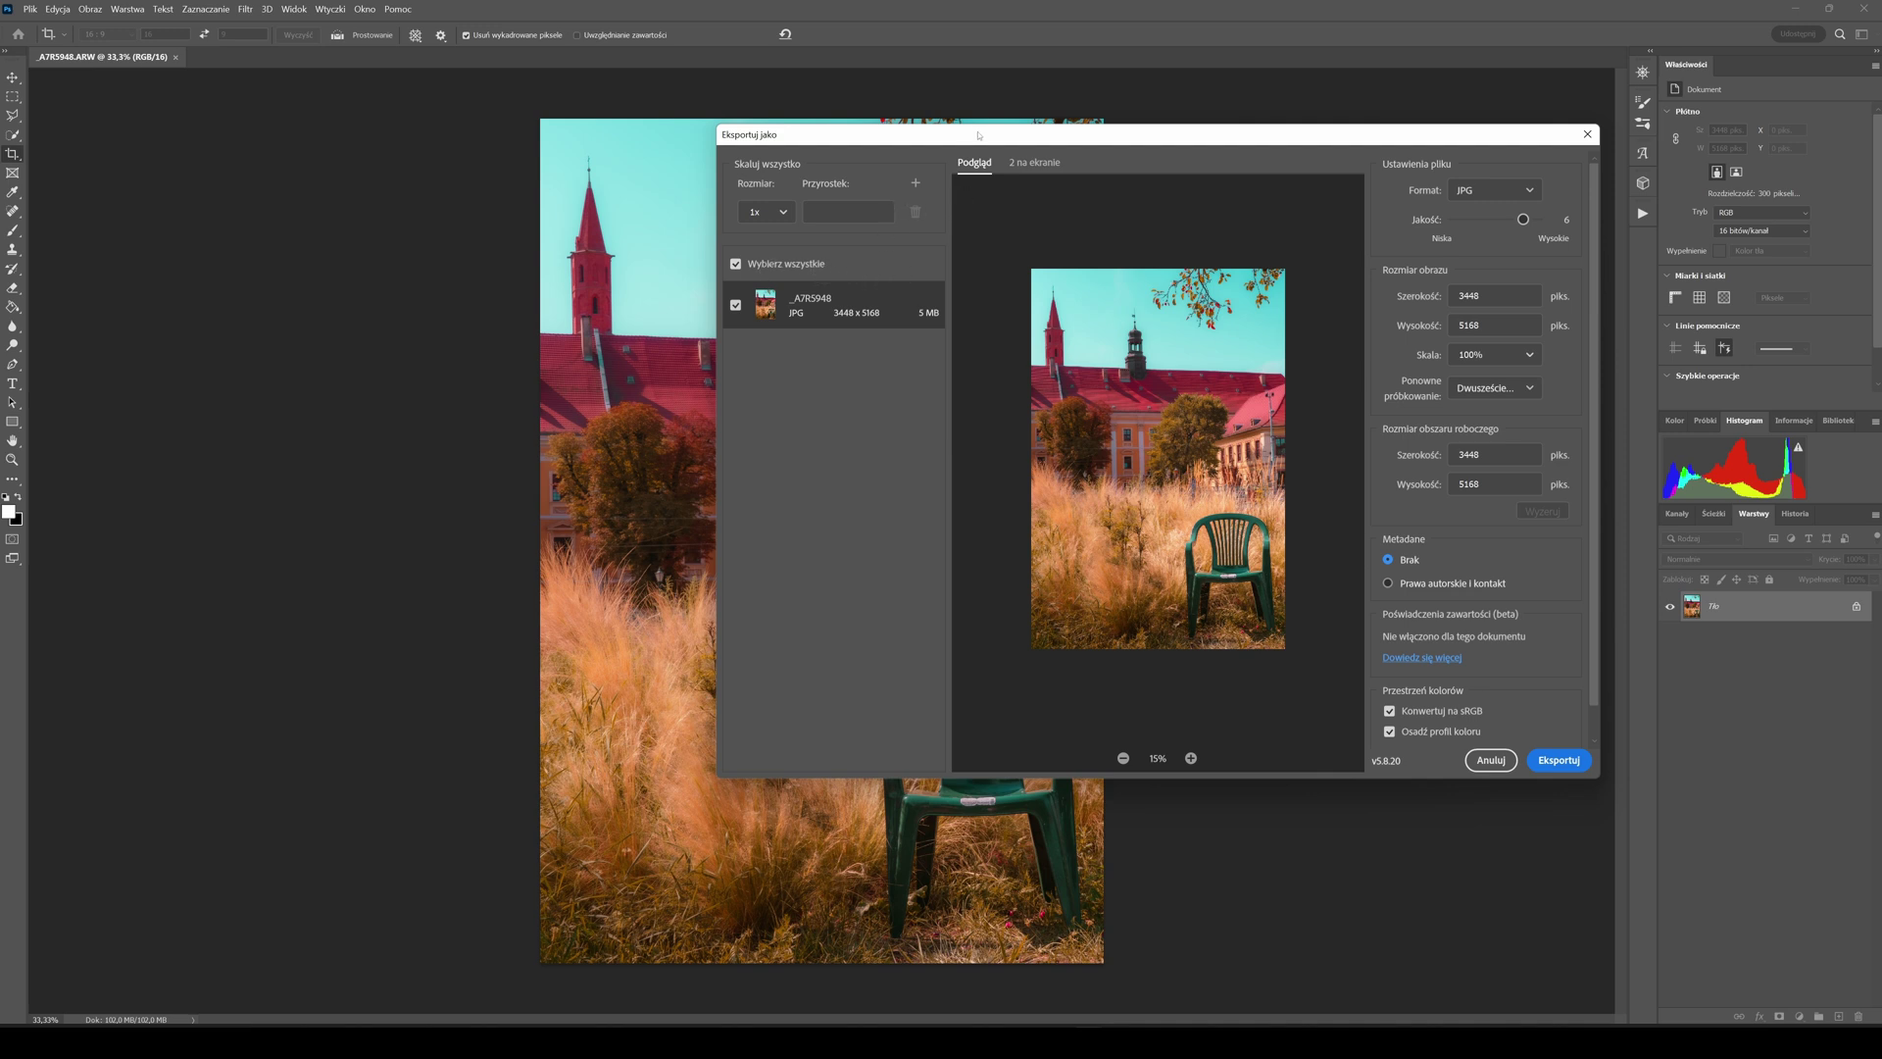
Step: Set up three JPG export sizes (0,1x, 0,5x and full 1x) and export them
{"action": "left_click", "coordinate": [785, 211]}
{"action": "left_click", "coordinate": [916, 183]}
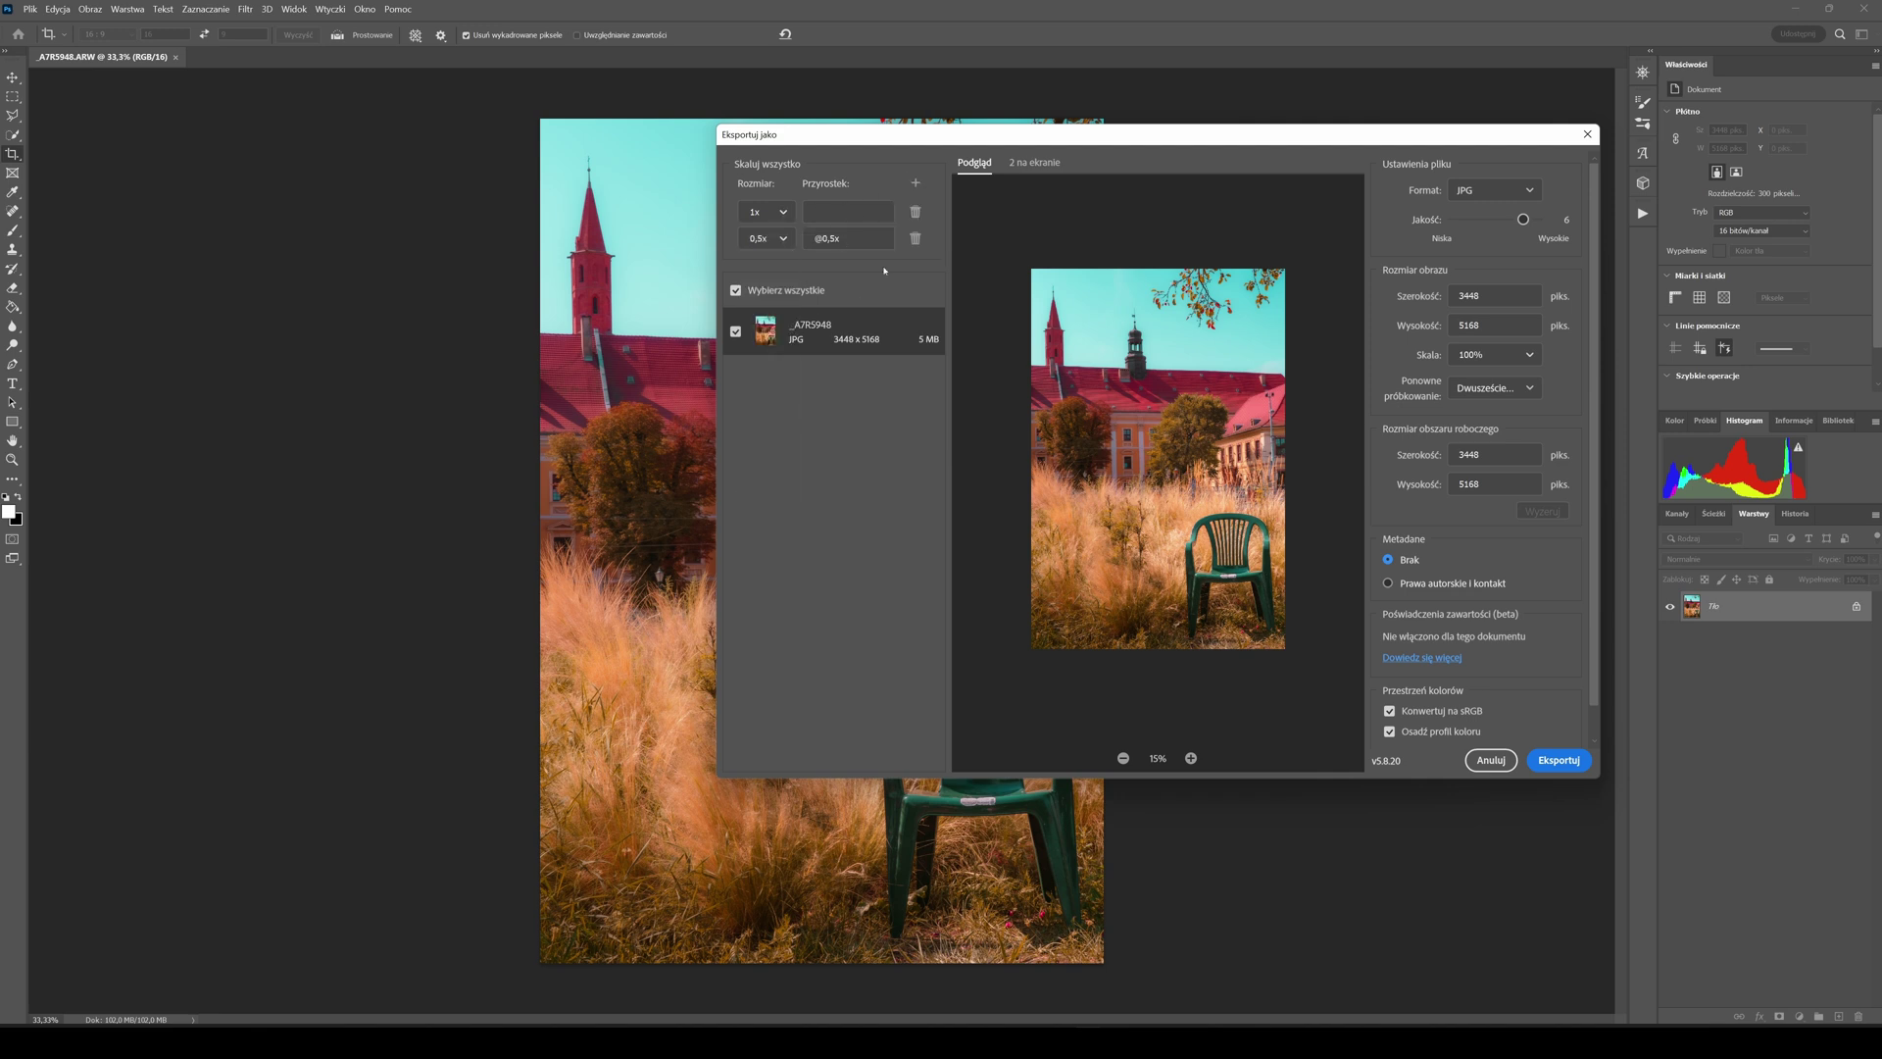
{"action": "left_click", "coordinate": [783, 214]}
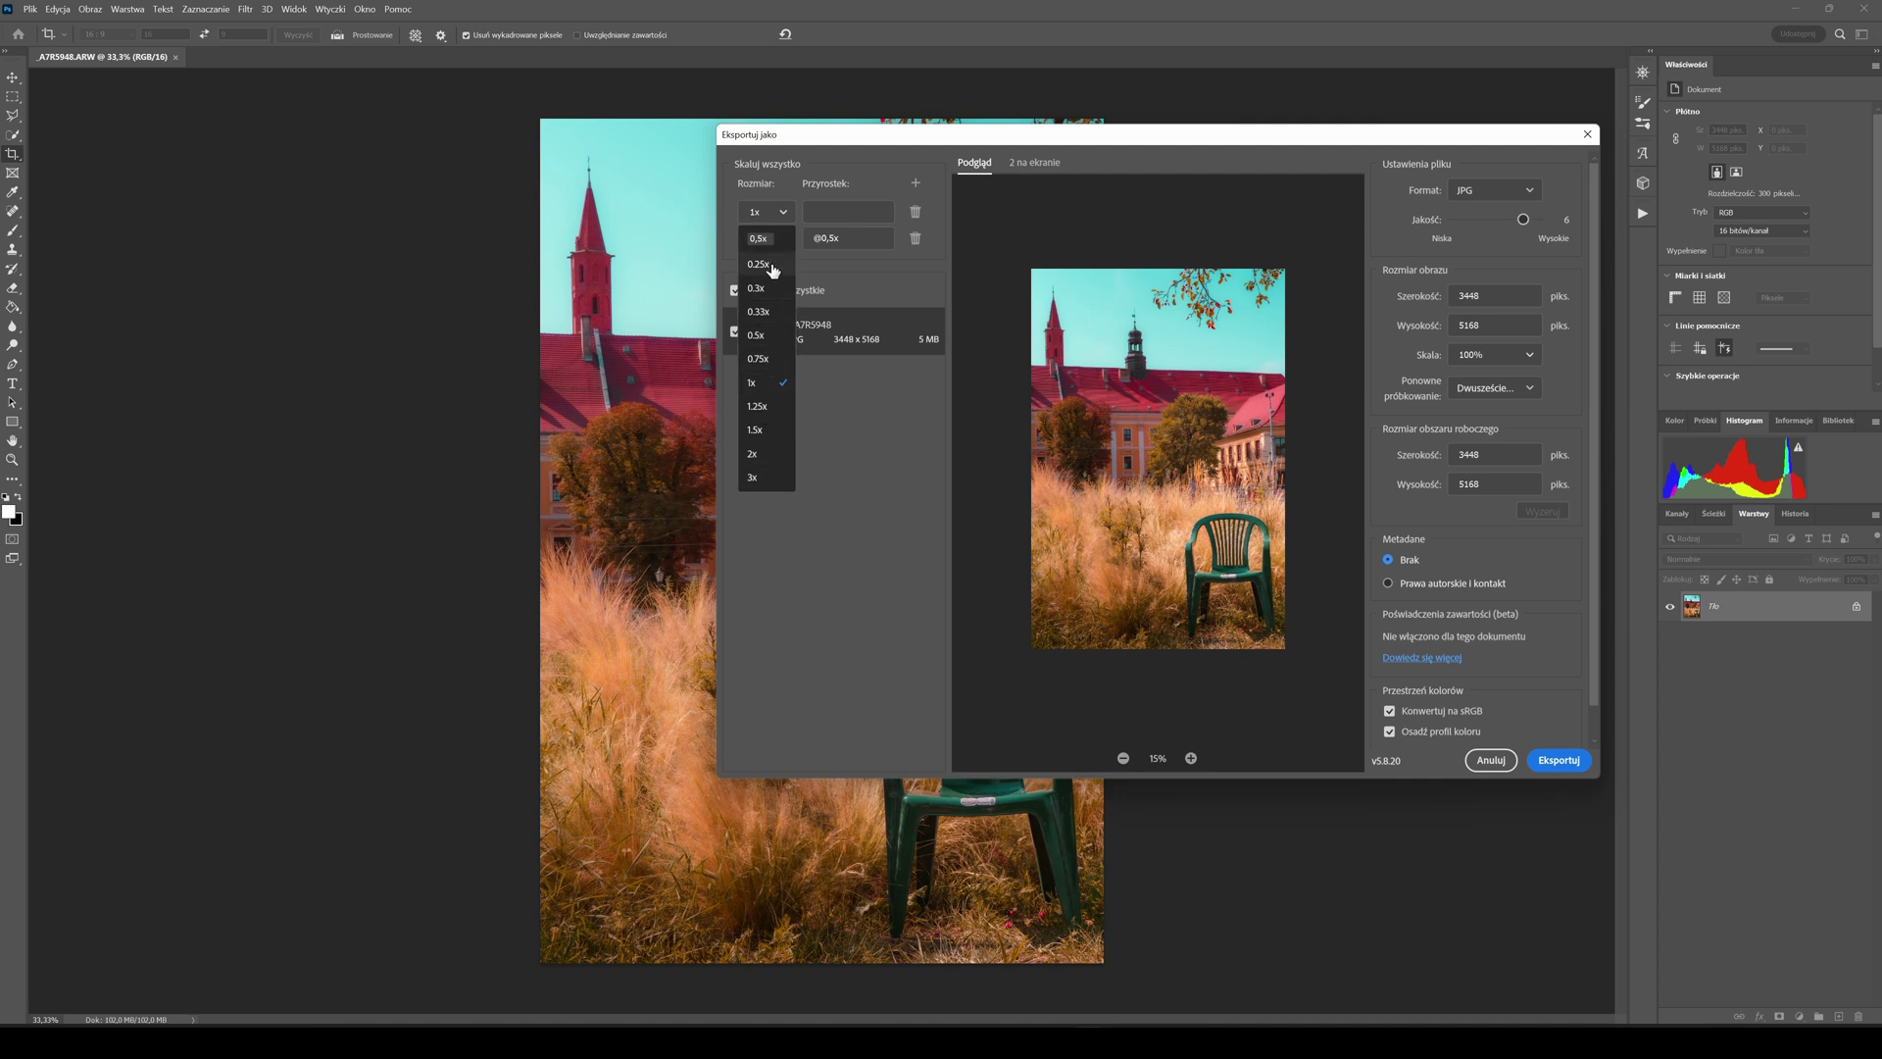
{"action": "left_click", "coordinate": [766, 264]}
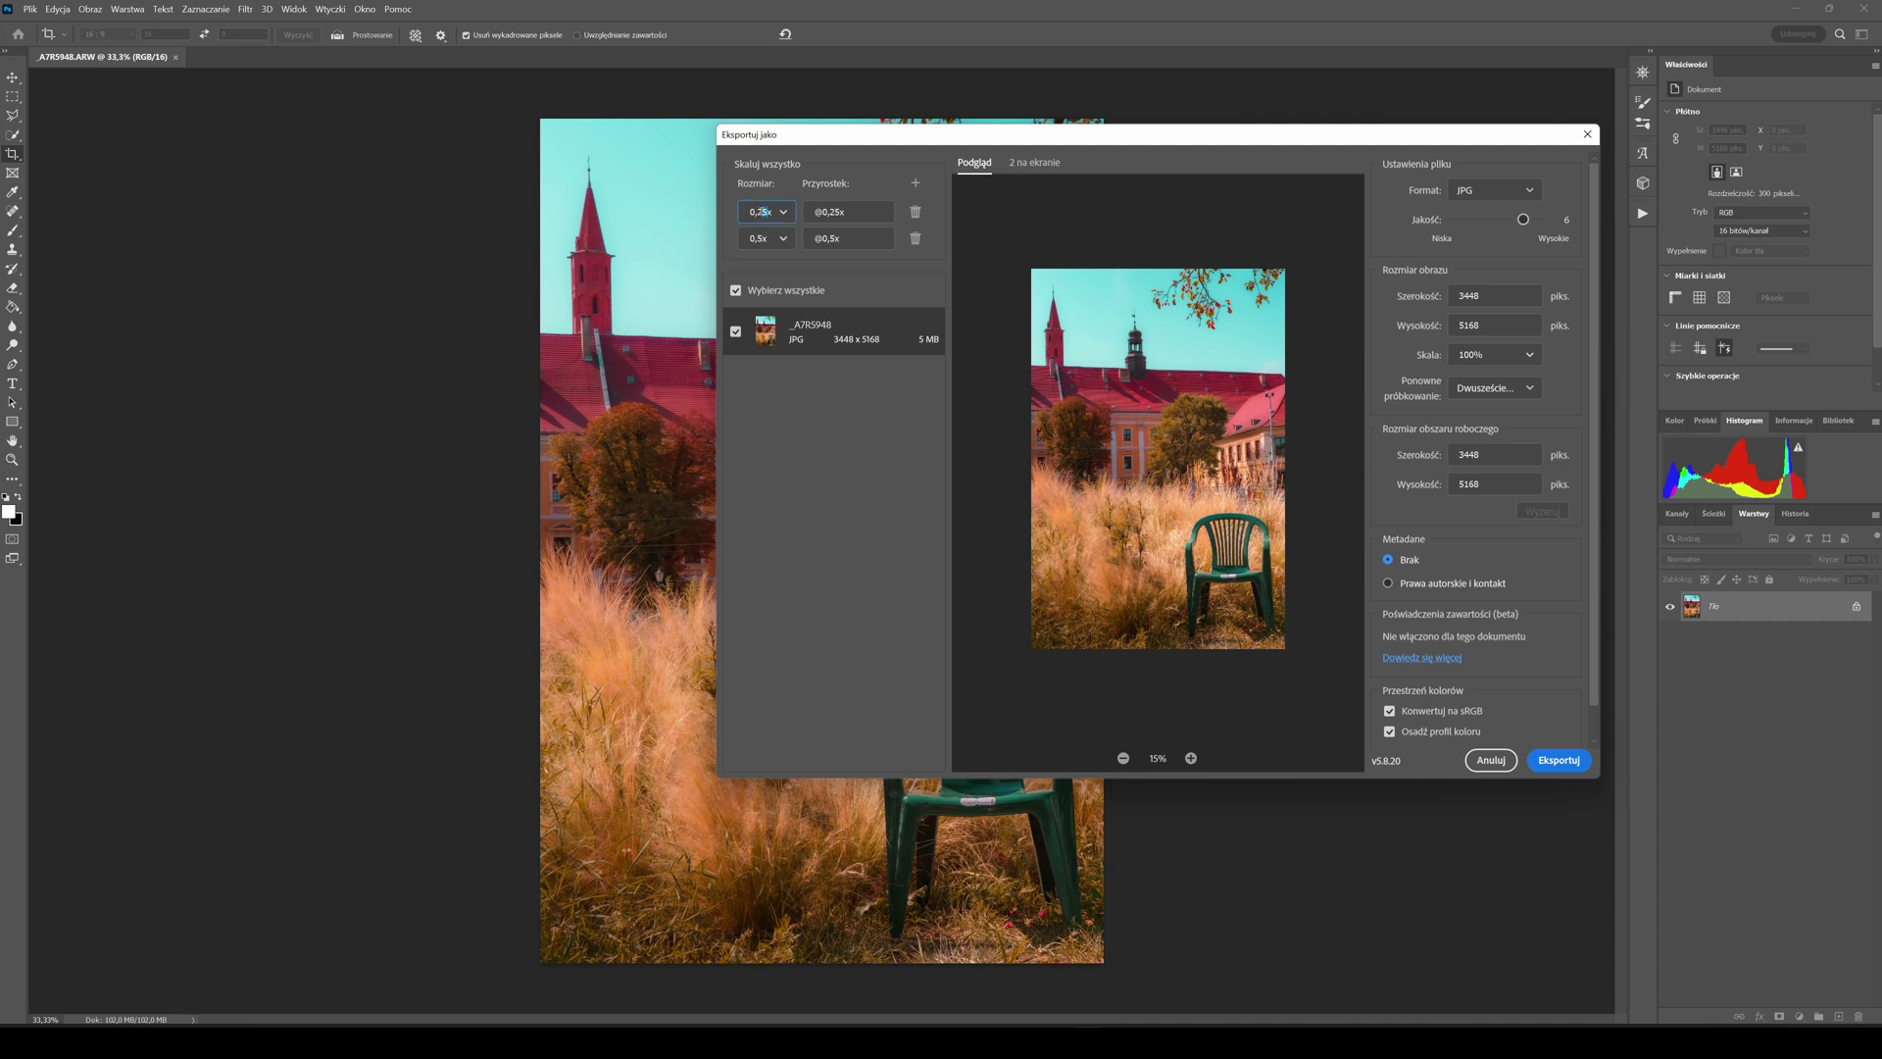
{"action": "type", "text": "1"}
{"action": "left_click", "coordinate": [915, 185]}
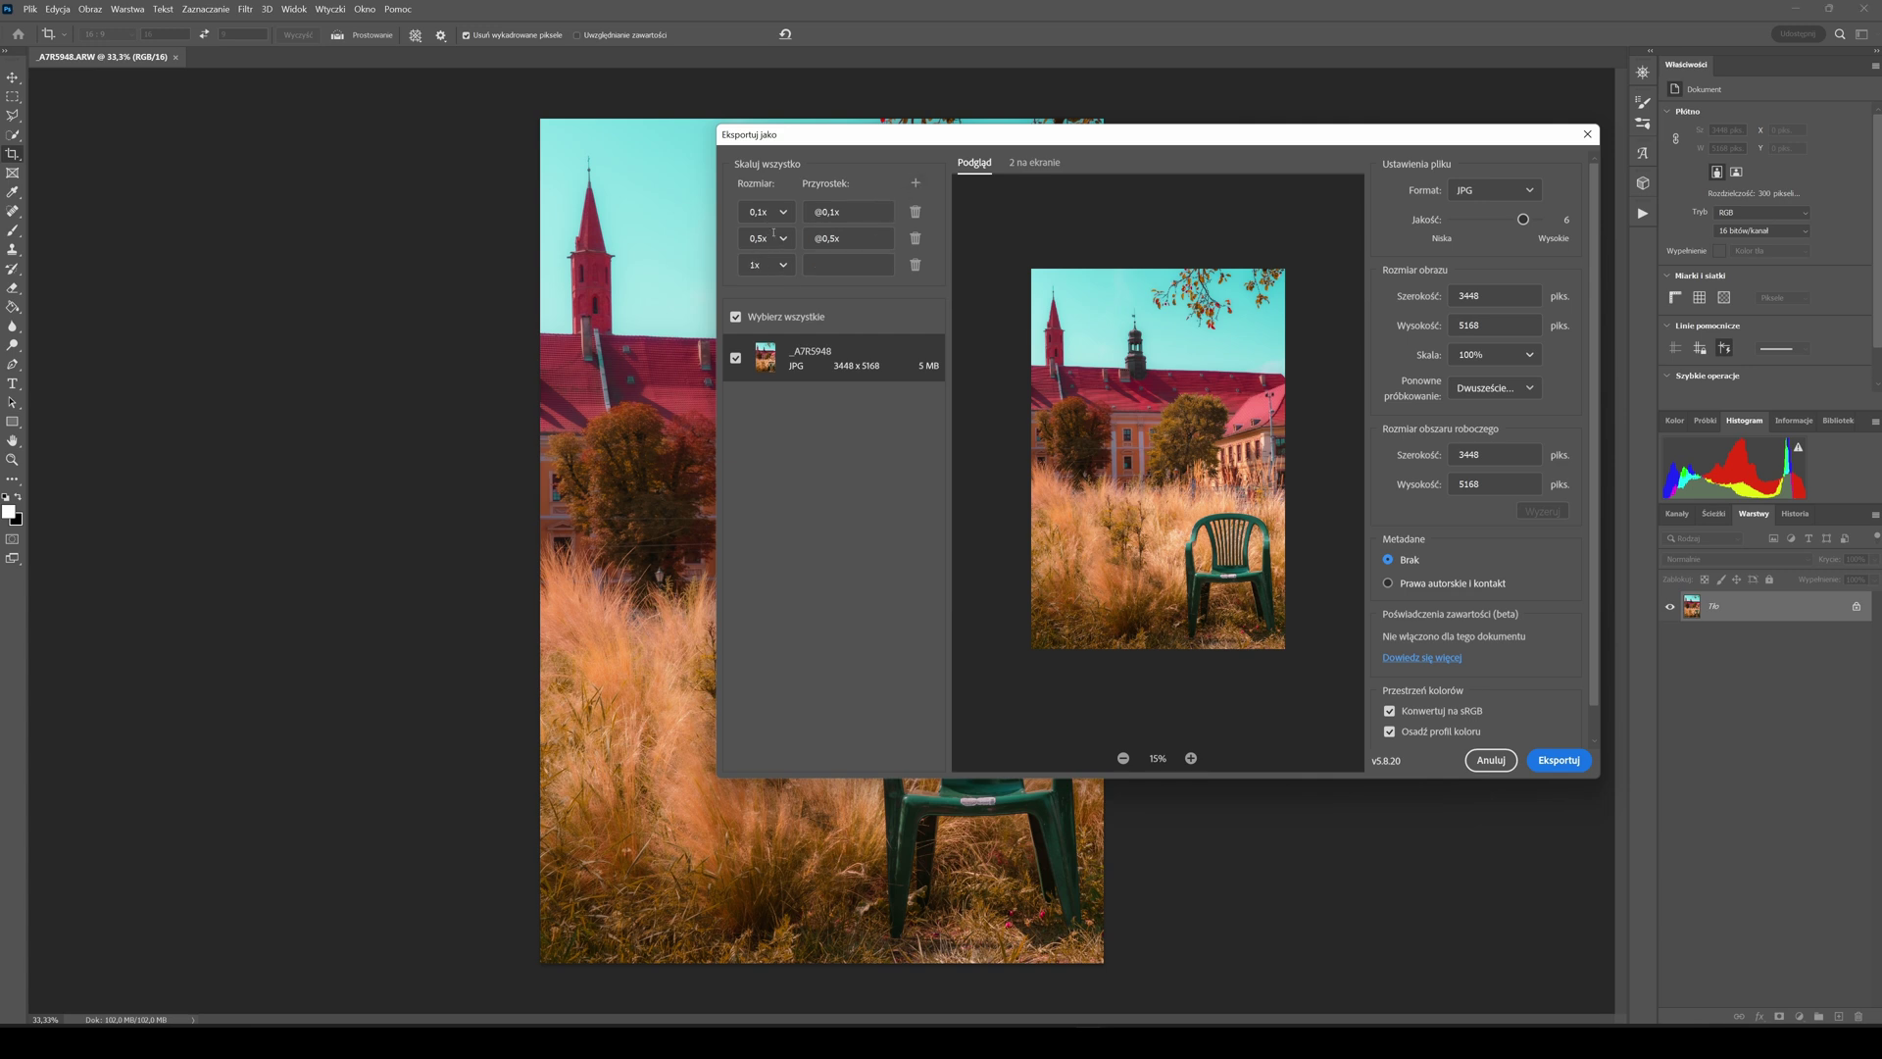
{"action": "left_click", "coordinate": [1559, 763]}
{"action": "left_click", "coordinate": [553, 176]}
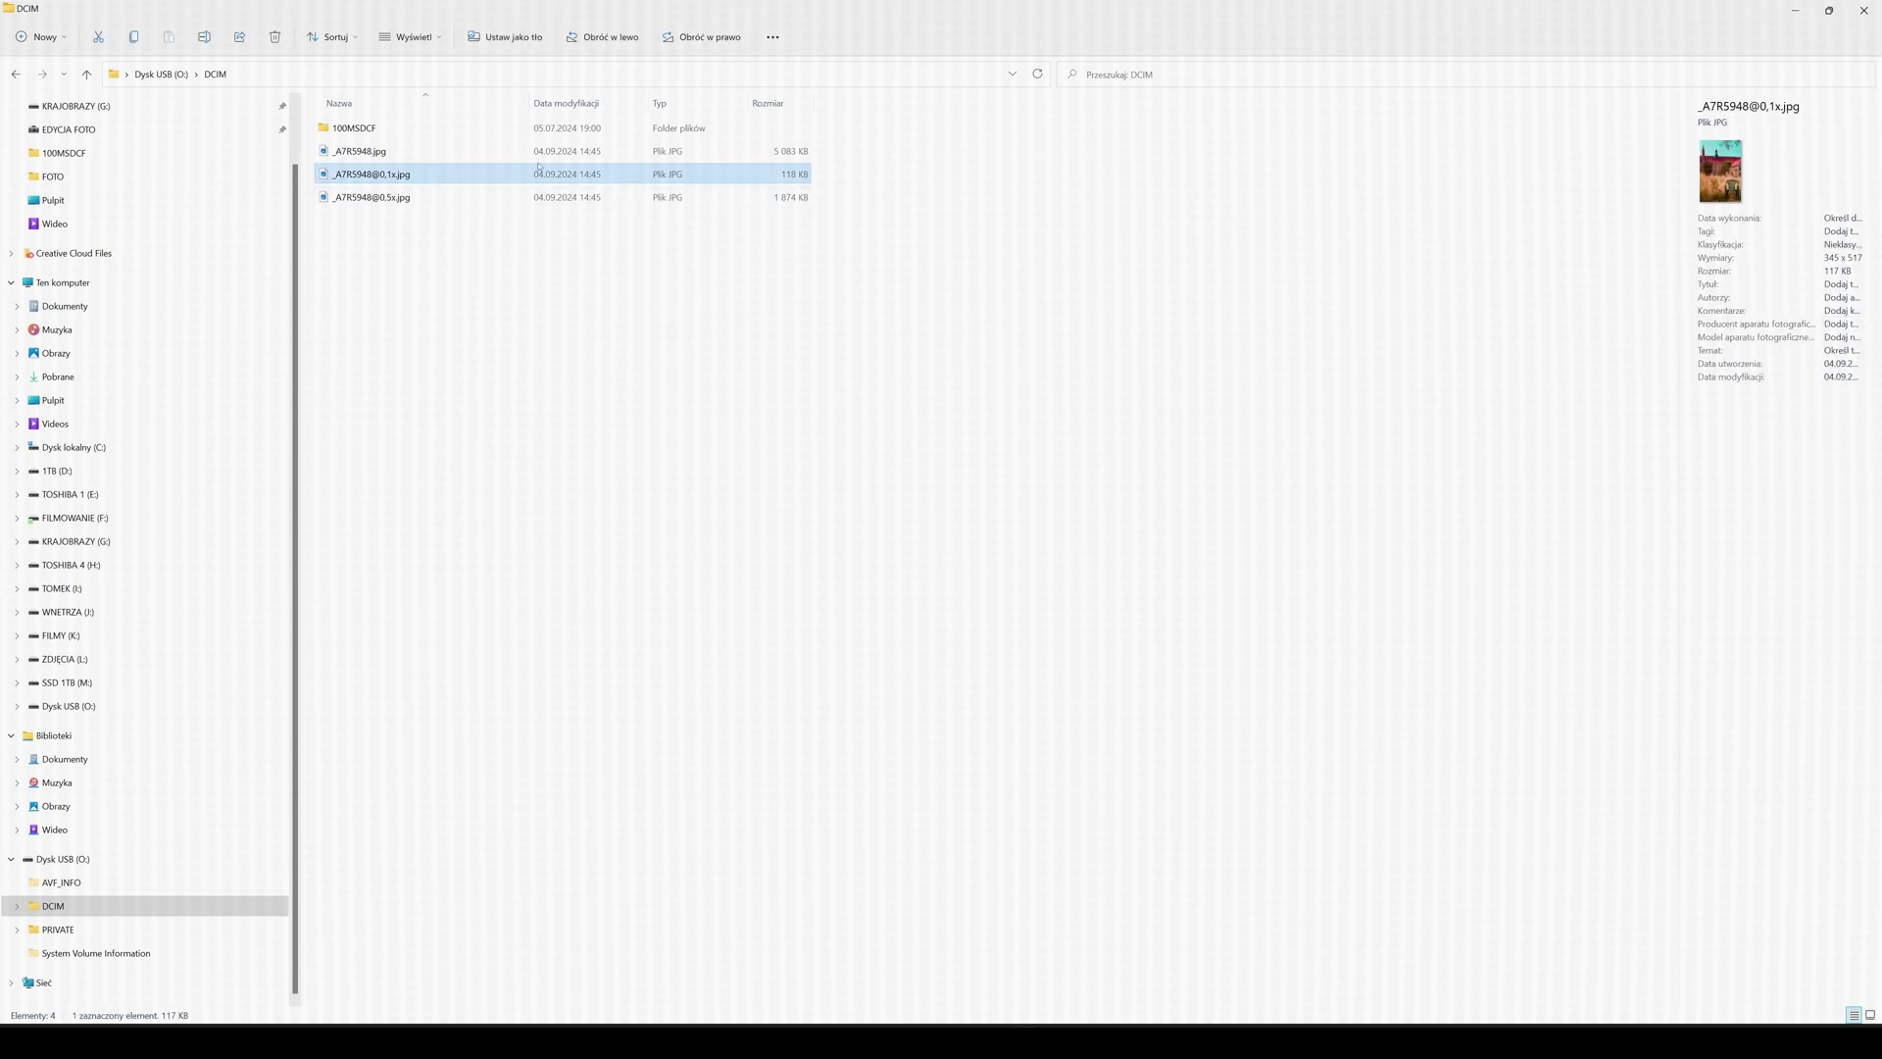
Step: Check the details of the @0,5x export (1.82 MB) and the full-size _A7R5948.jpg (4.96 MB)
{"action": "left_click", "coordinate": [363, 199]}
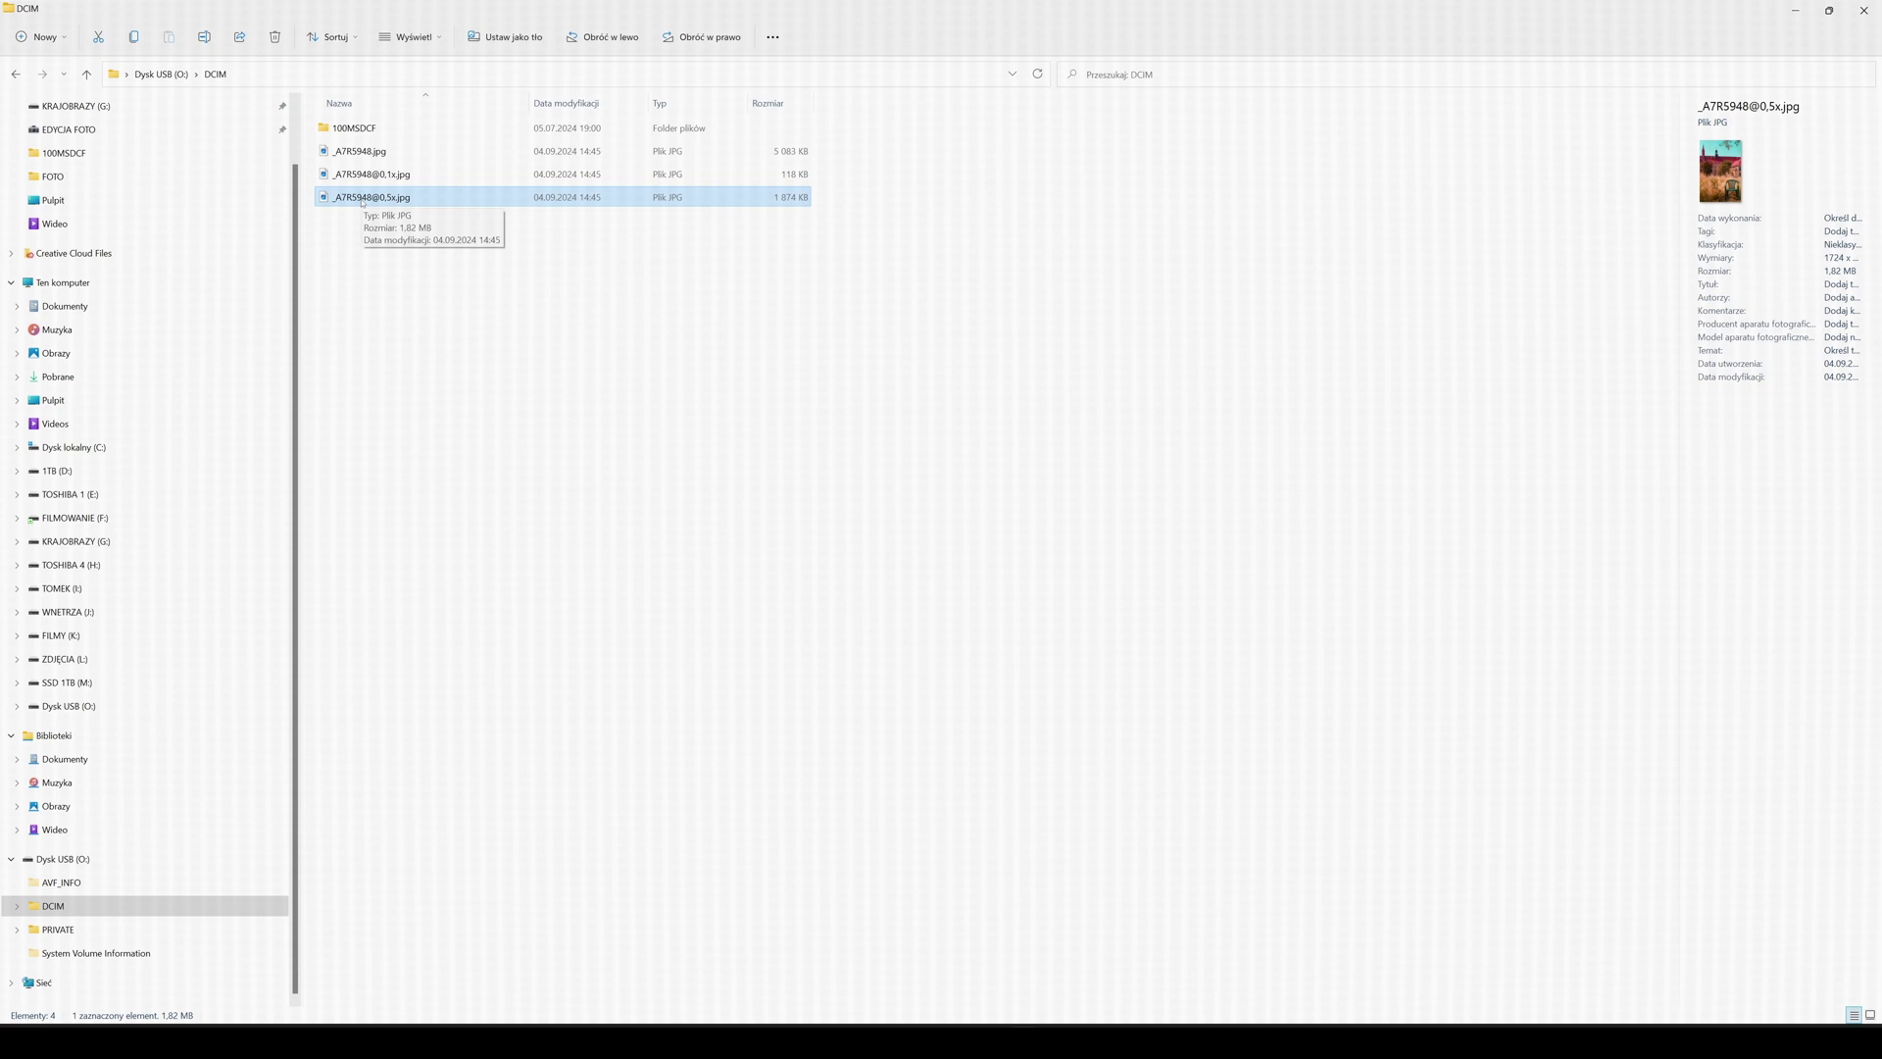
{"action": "left_click", "coordinate": [370, 152]}
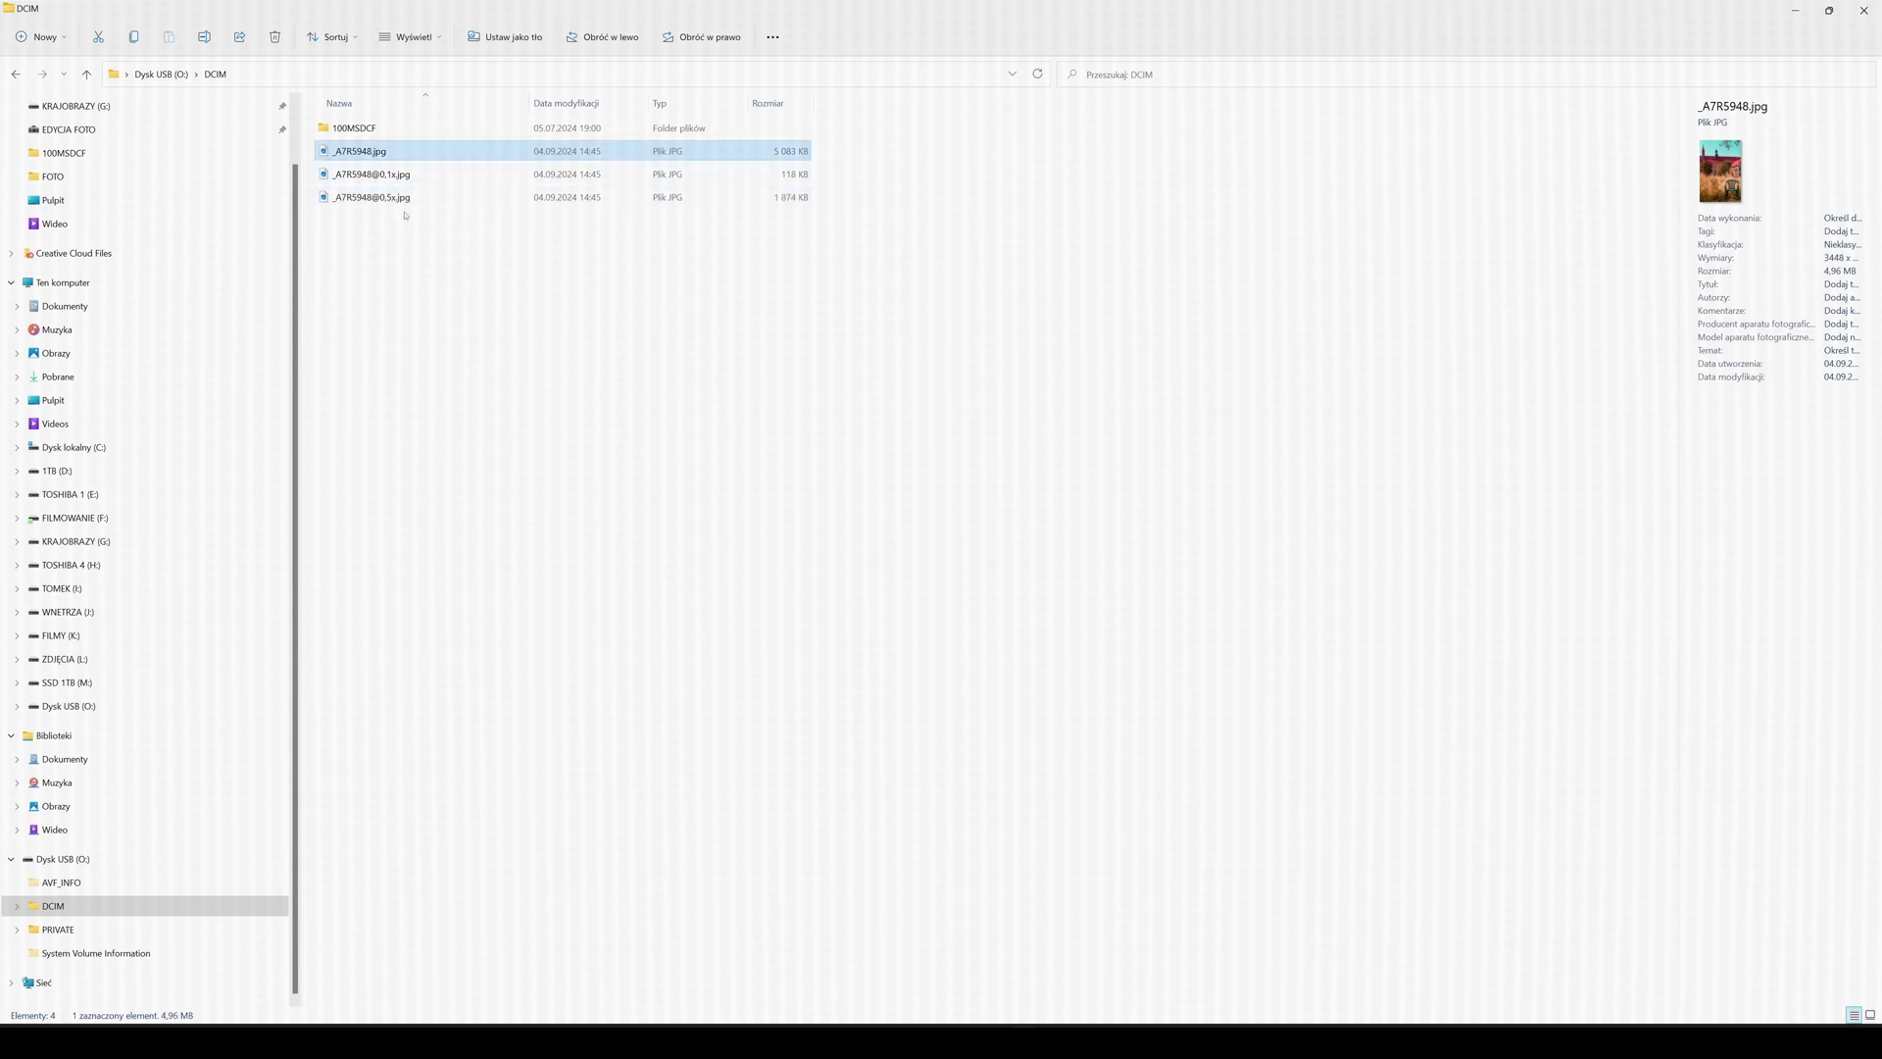